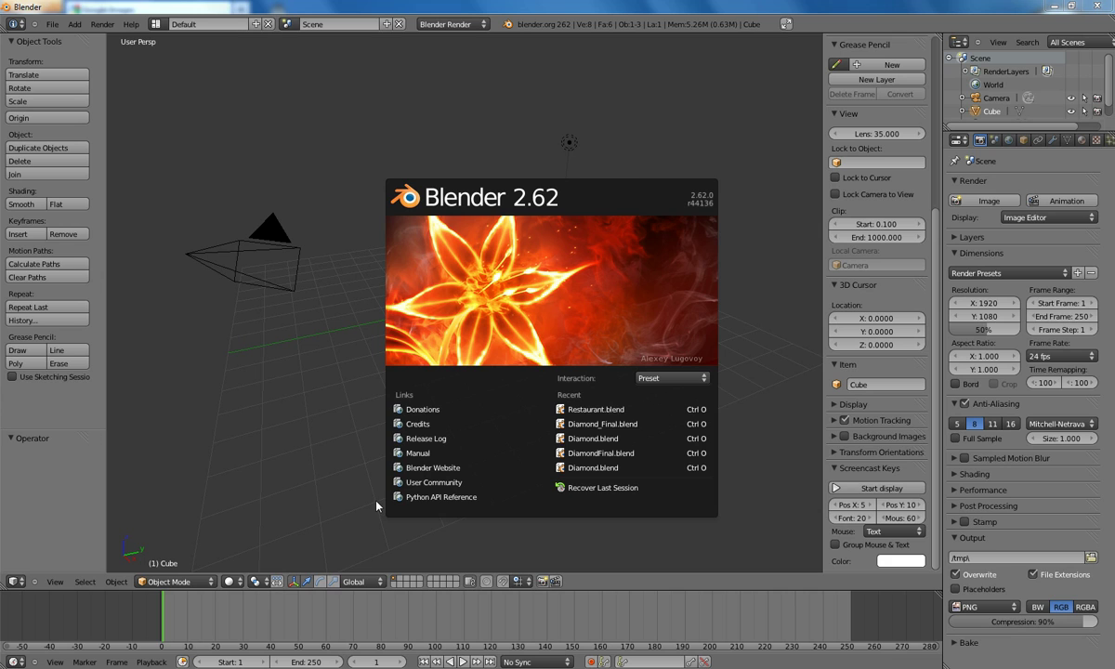
- Switch to Firefox and search Google Images for "marble seamless" textures
{"action": "key", "text": "alt+Tab"}
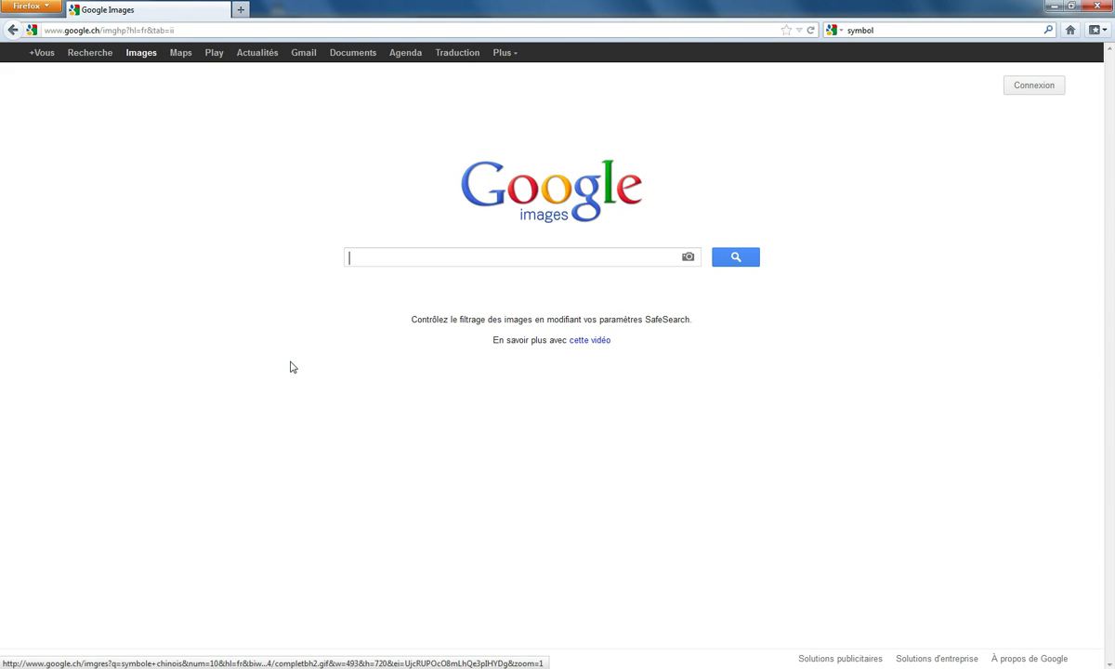
{"action": "type", "text": "ma"}
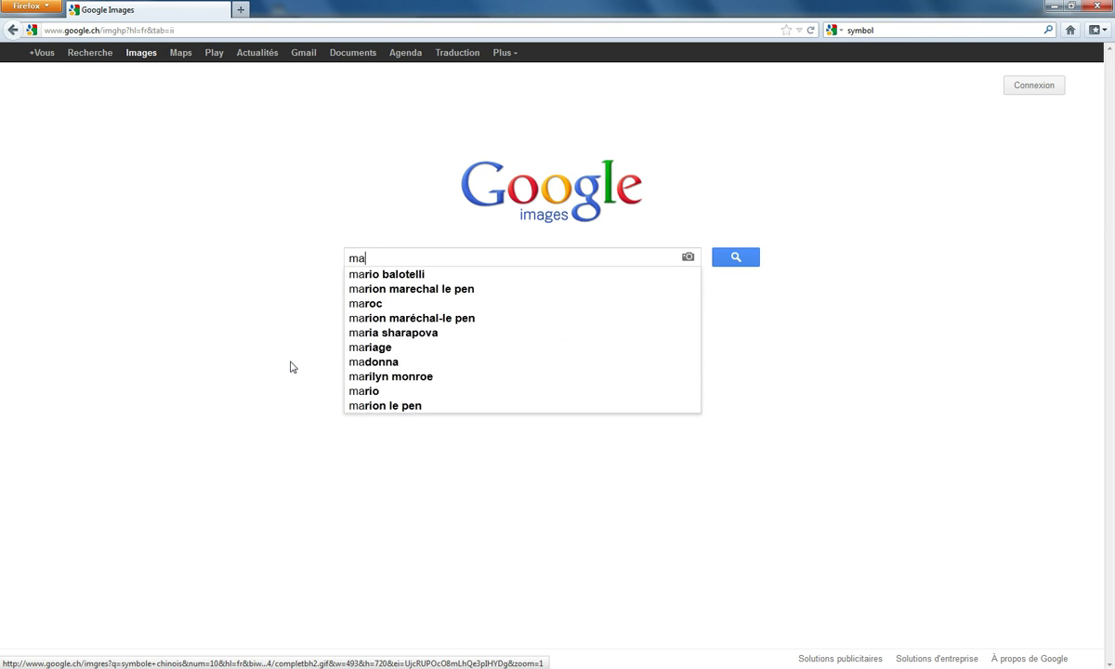
{"action": "type", "text": "rble seamless"}
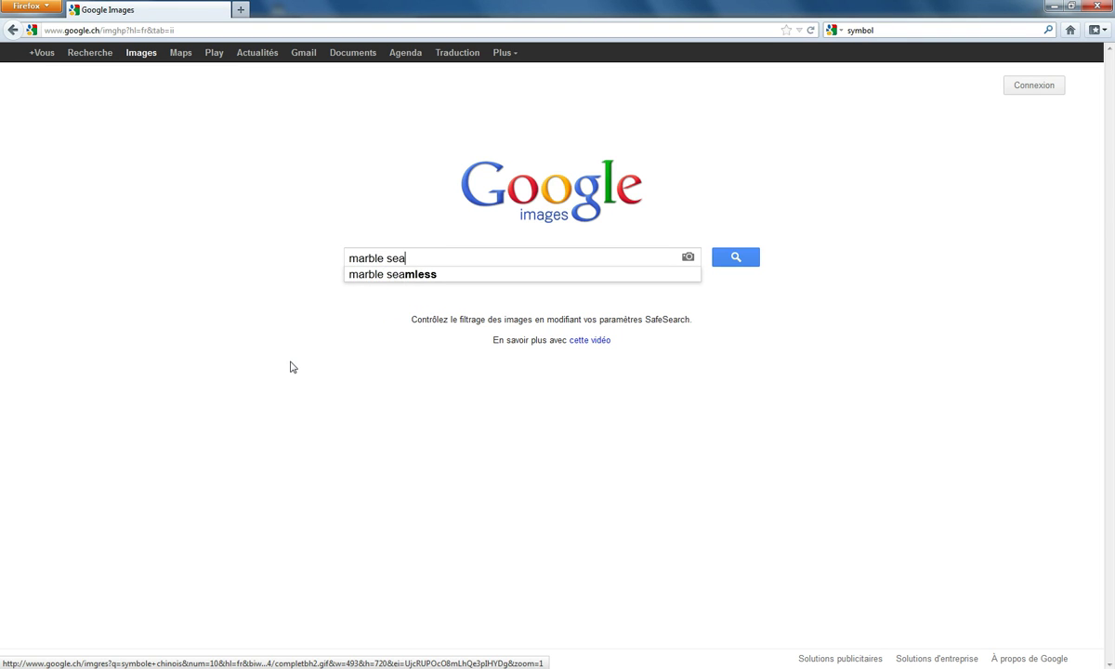
{"action": "key", "text": "Return"}
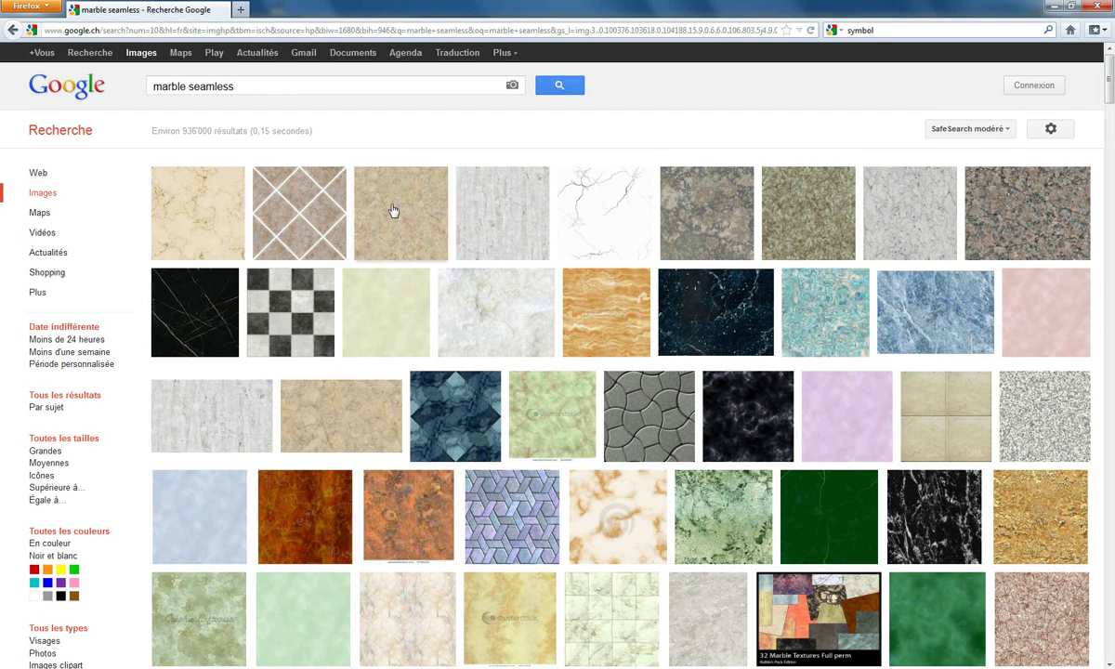
{"action": "mouse_move", "coordinate": [391, 210]}
- Change the image search to "wood seamless" and preview a wood plank texture
{"action": "double_click", "coordinate": [160, 86]}
{"action": "type", "text": "wood"}
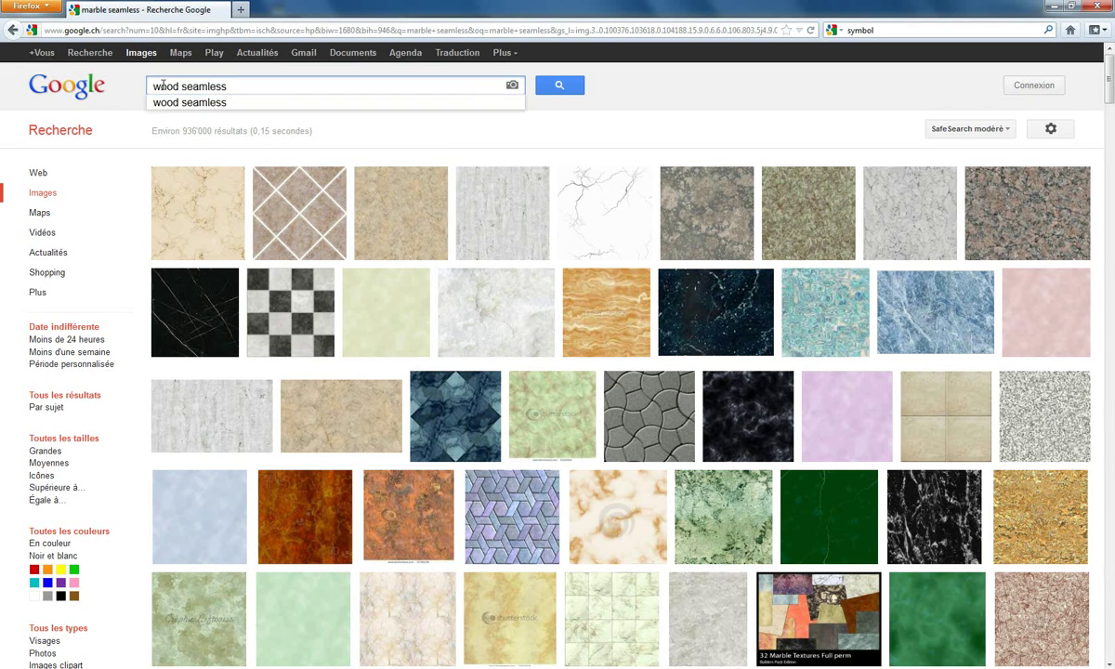
{"action": "key", "text": "Return"}
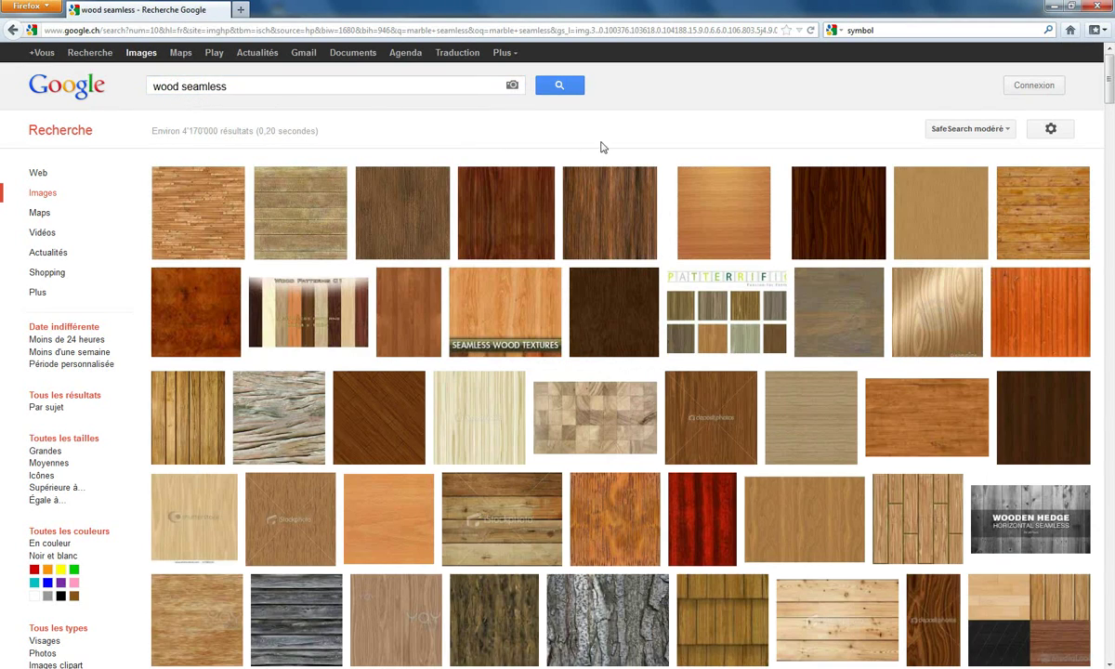
{"action": "mouse_move", "coordinate": [1057, 202]}
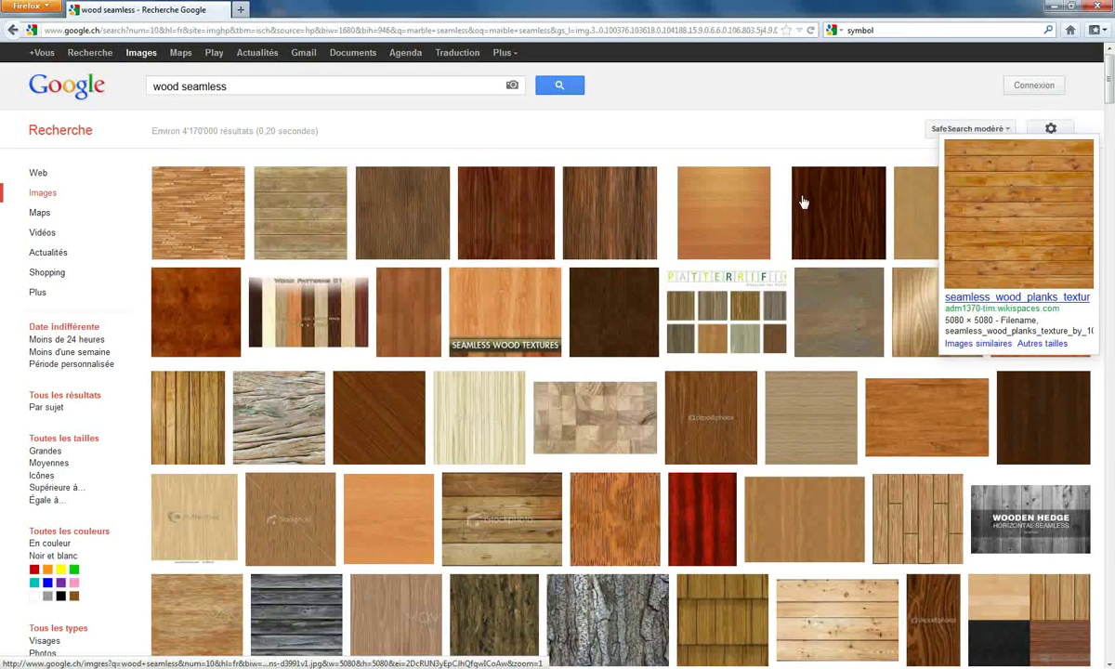
- Search Google Images for "symbole chinois" to look at reference symbols
{"action": "left_click_drag", "start_coordinate": [240, 86], "coordinate": [154, 87]}
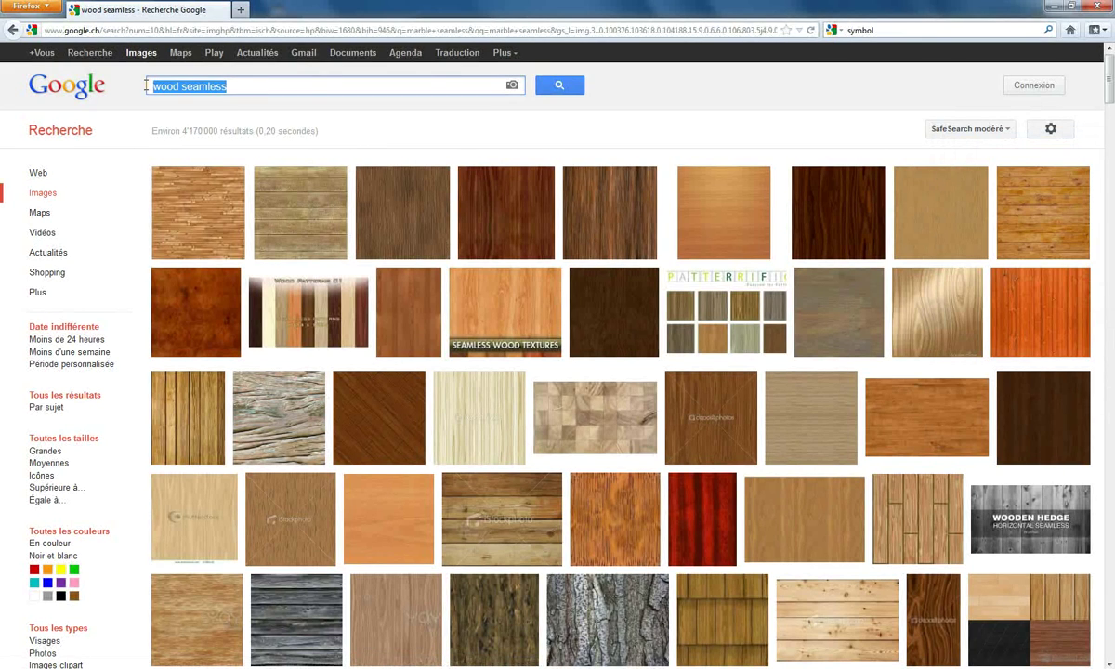
{"action": "type", "text": "symbole chinois"}
{"action": "key", "text": "Return"}
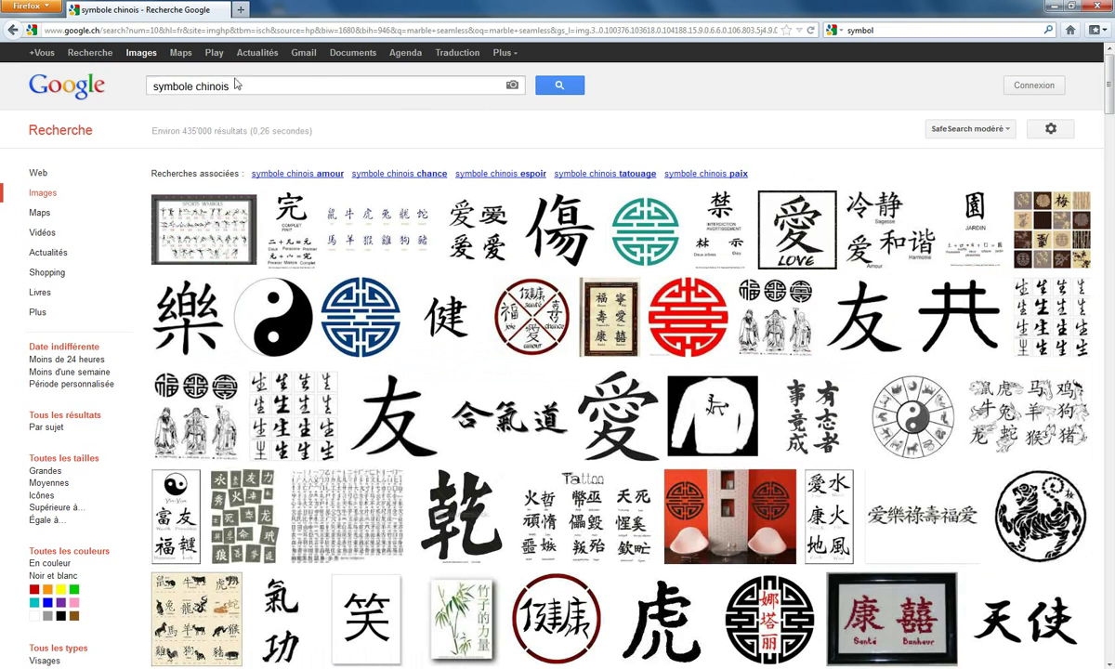
{"action": "mouse_move", "coordinate": [450, 315]}
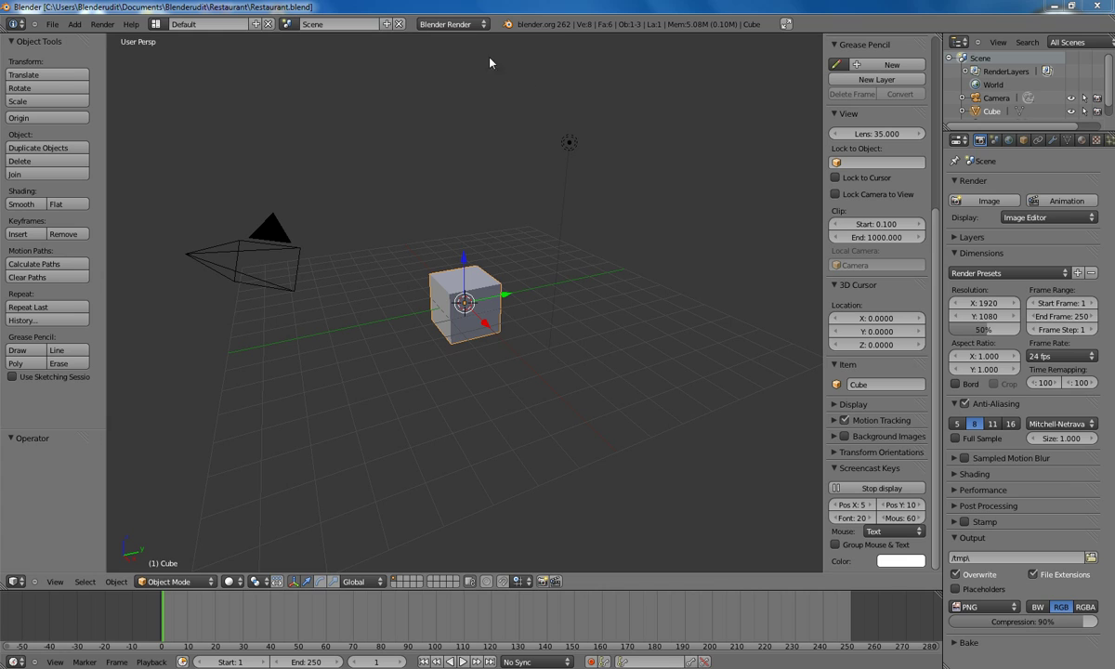
- Set the render engine to Cycles Render
{"action": "left_click", "coordinate": [444, 26]}
{"action": "left_click", "coordinate": [444, 25]}
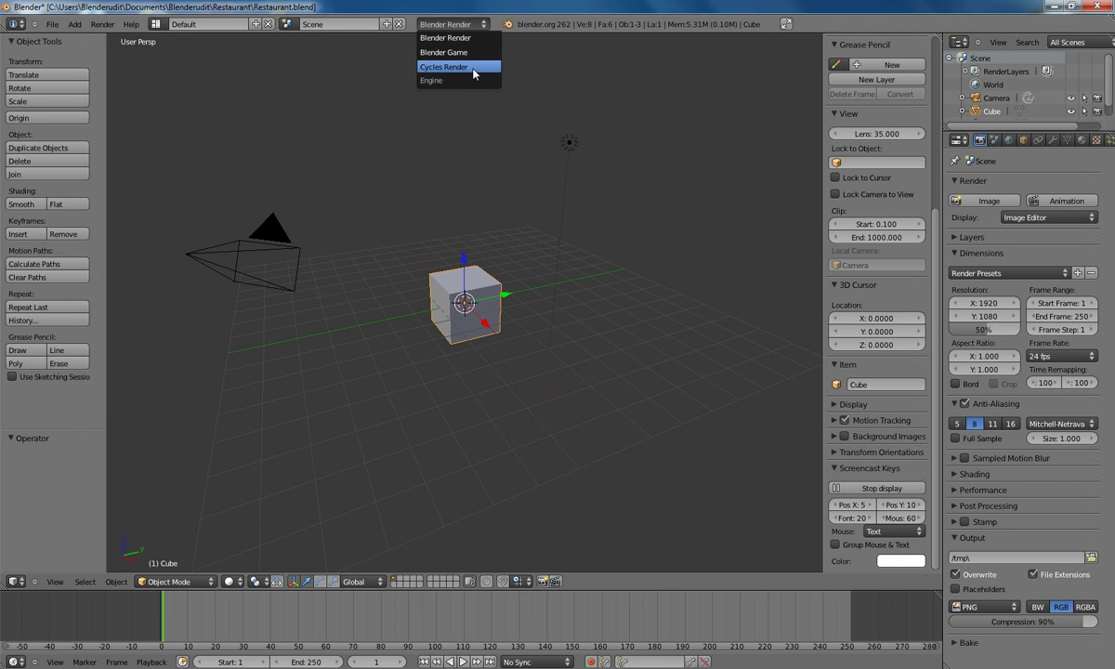
{"action": "left_click", "coordinate": [474, 68]}
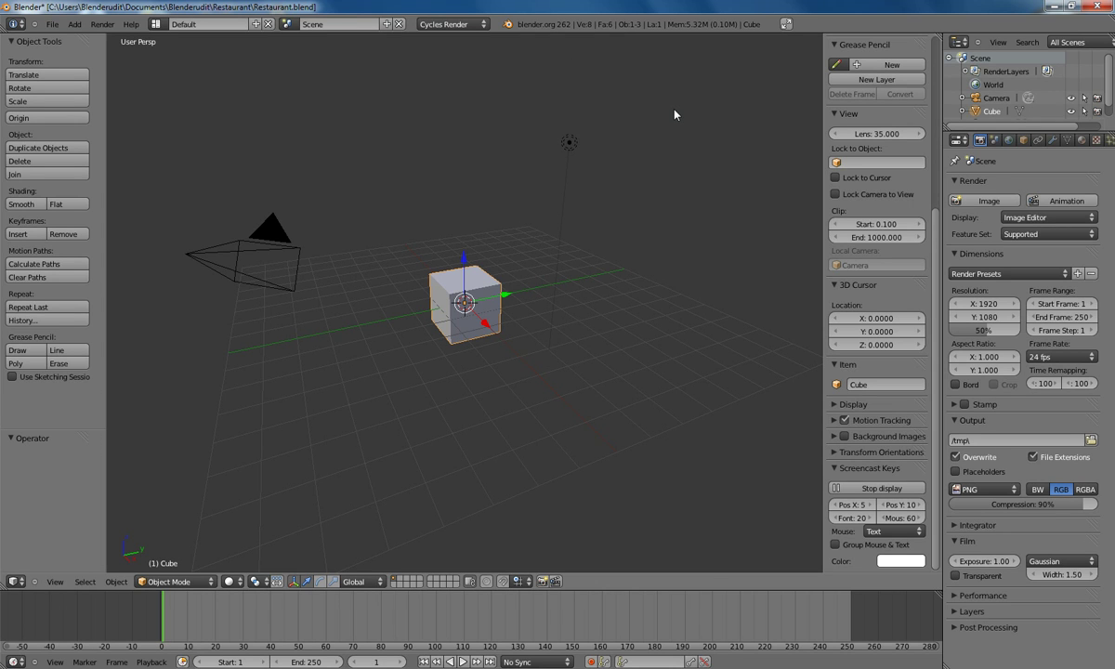
- Delete the lamp from the scene
{"action": "right_click", "coordinate": [569, 145]}
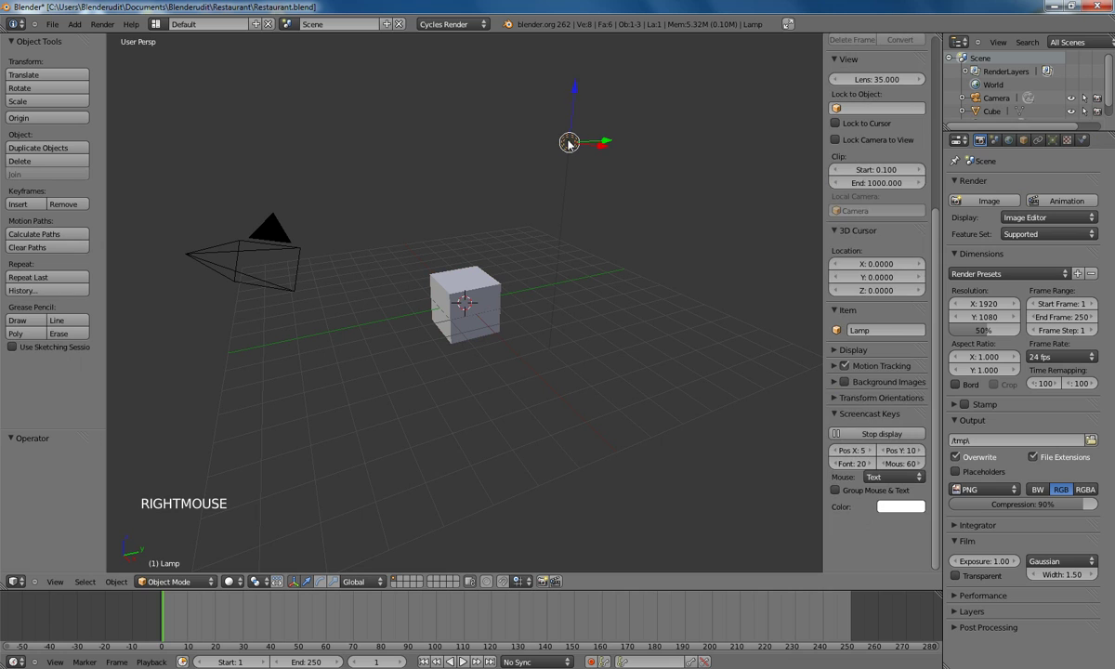
{"action": "key", "text": "Delete"}
{"action": "left_click", "coordinate": [569, 143]}
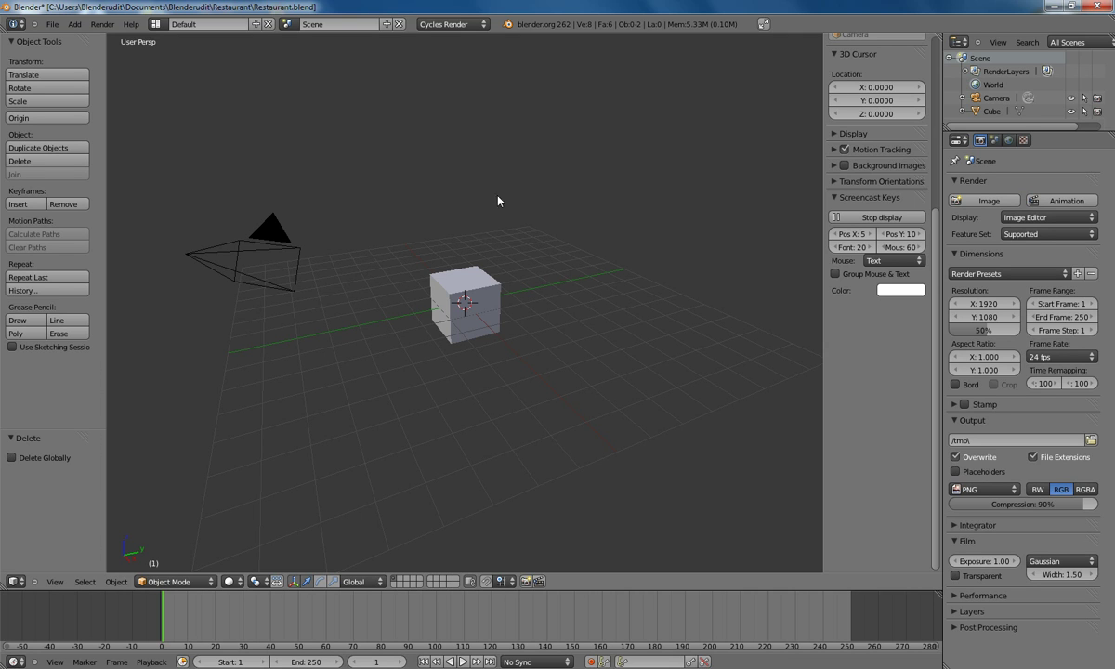
- In Edit Mode, flatten the cube into a tabletop by scaling its mesh along Z by about 0.088
{"action": "right_click", "coordinate": [448, 290]}
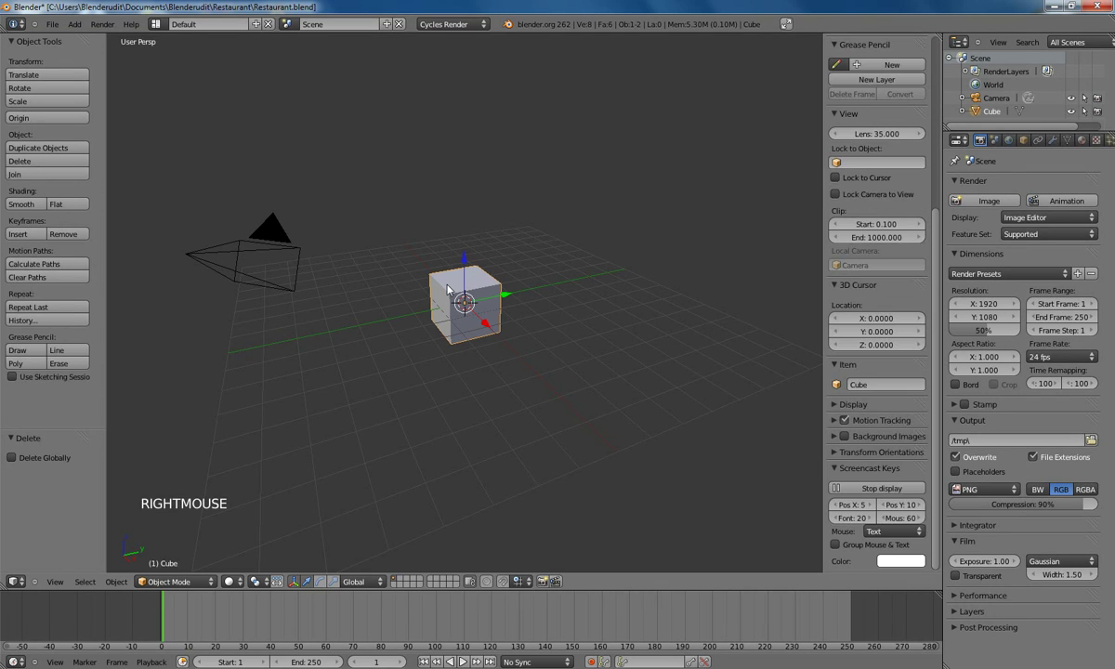
{"action": "key", "text": "Tab"}
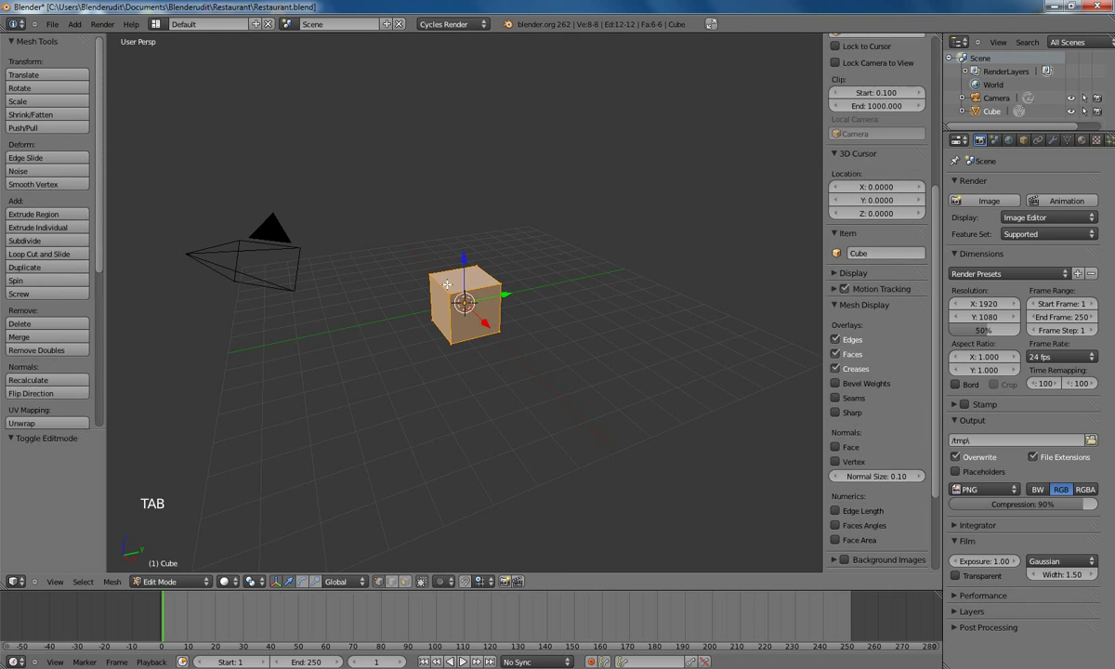
{"action": "key", "text": "KP_1"}
{"action": "key", "text": "KP_5"}
{"action": "scroll", "coordinate": [505, 172], "scroll_direction": "up", "scroll_amount": 1}
{"action": "scroll", "coordinate": [505, 172], "scroll_direction": "up", "scroll_amount": 9}
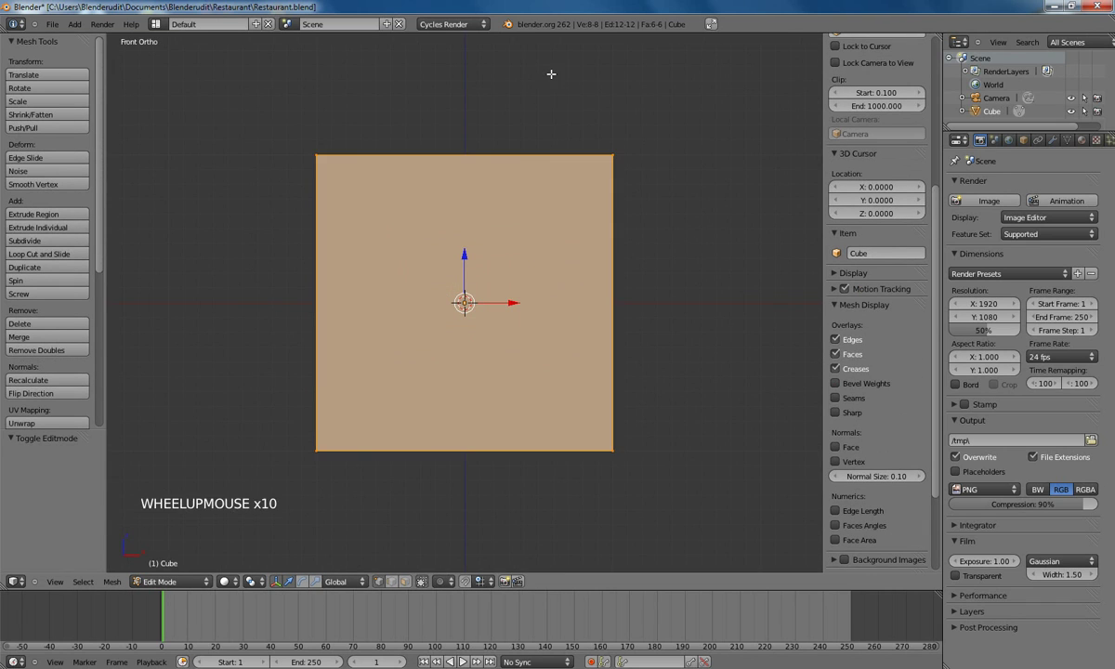
{"action": "key", "text": "s"}
{"action": "key", "text": "z"}
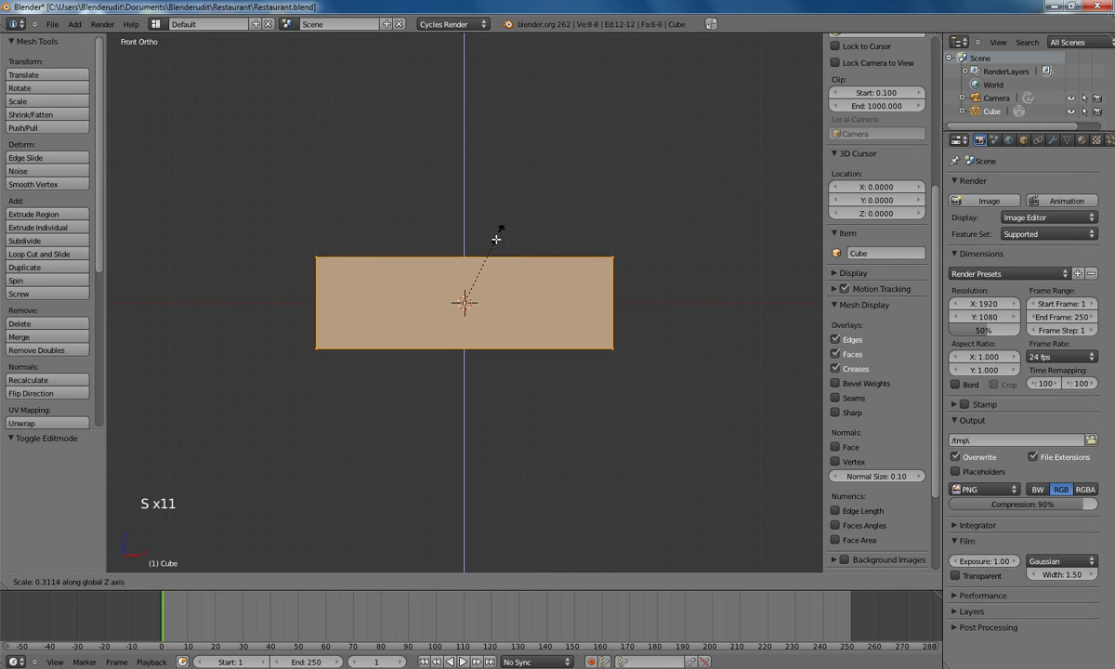
{"action": "left_click", "coordinate": [466, 282]}
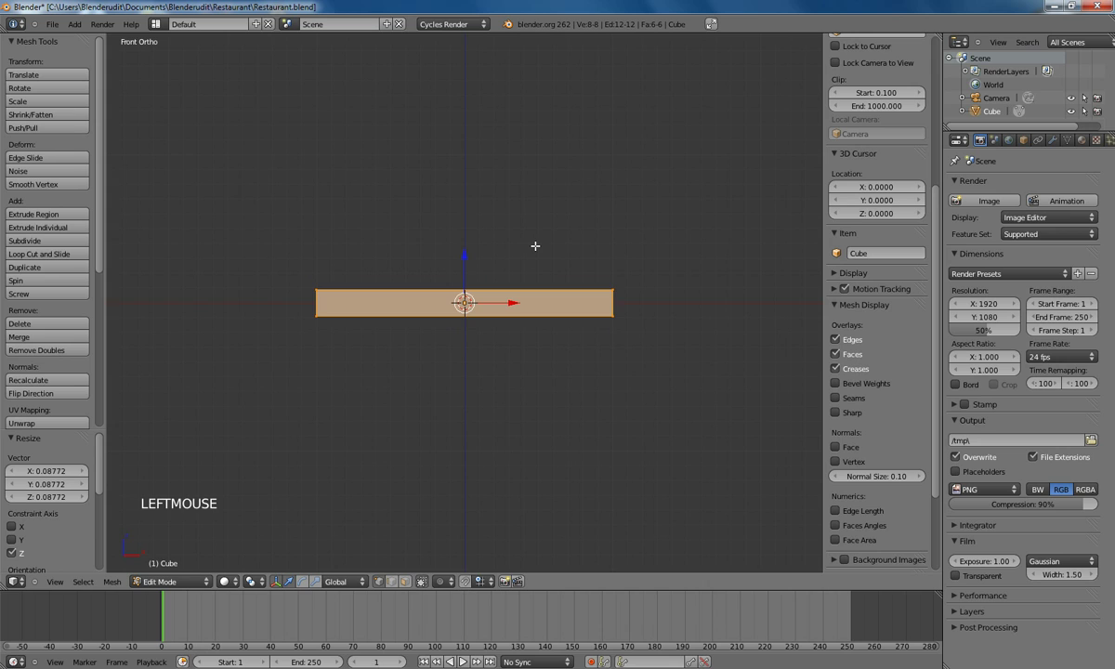
- Lengthen the flat tabletop by scaling its mesh along X by about 1.99
{"action": "key", "text": "KP_7"}
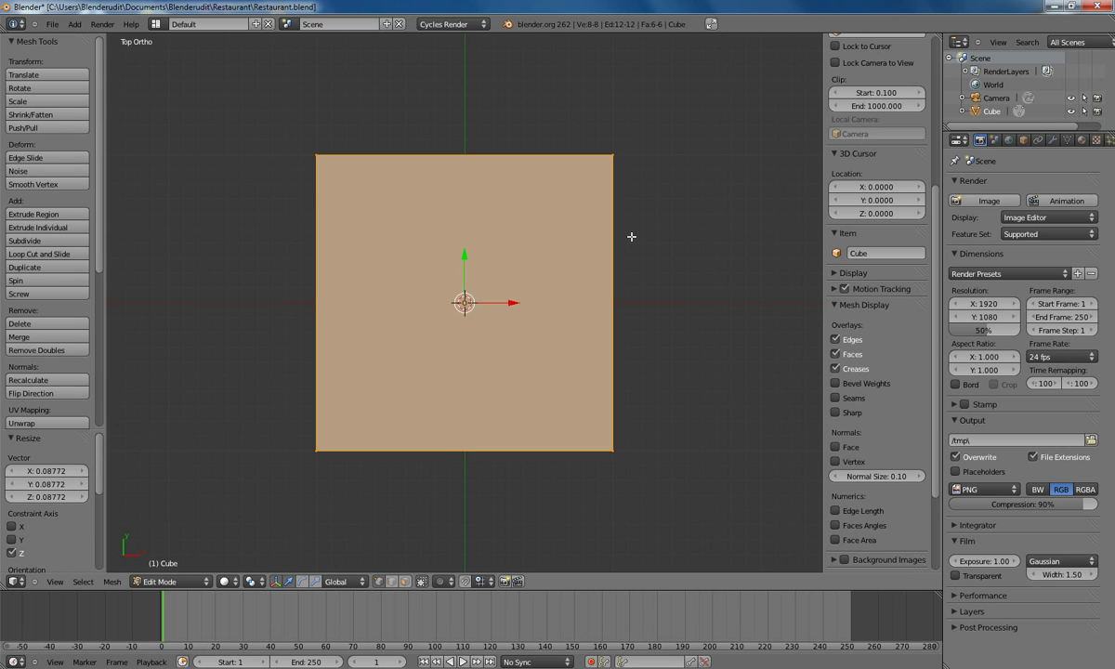
{"action": "key", "text": "s"}
{"action": "key", "text": "x"}
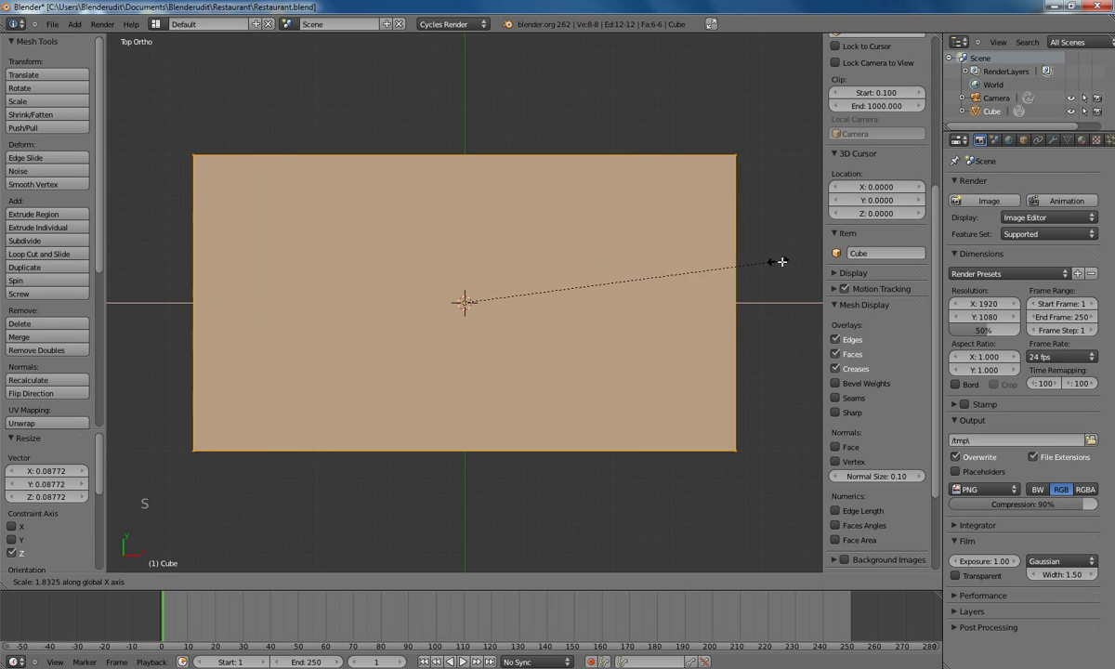
{"action": "left_click", "coordinate": [806, 263]}
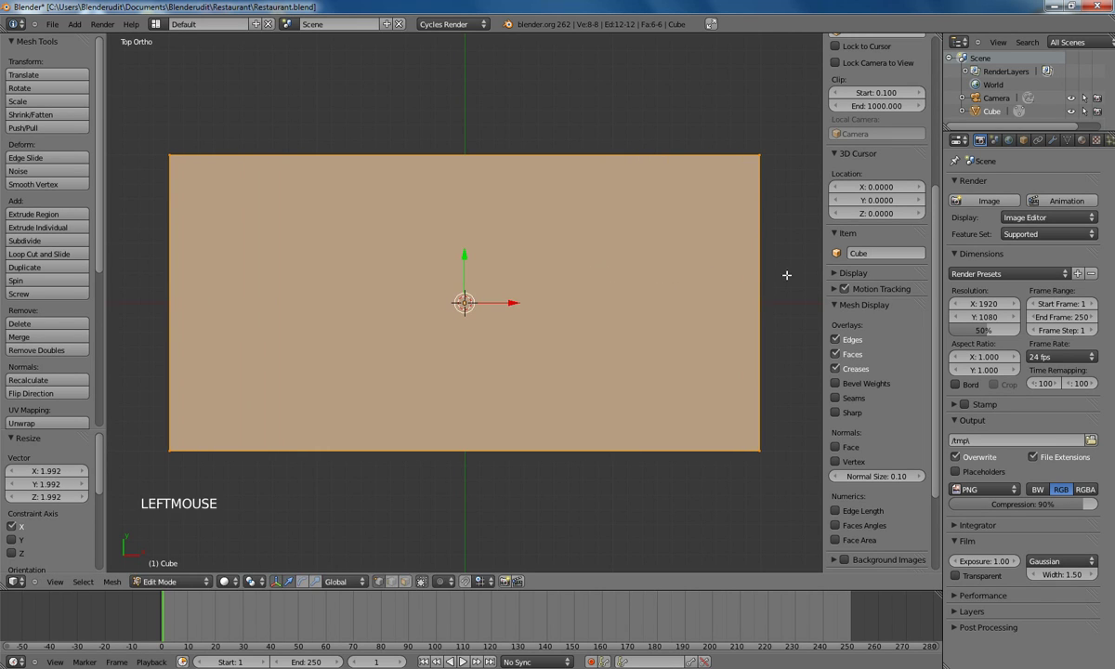
{"action": "scroll", "coordinate": [505, 353], "scroll_direction": "down", "scroll_amount": 6}
{"action": "middle_click_drag", "start_coordinate": [507, 353], "coordinate": [552, 262]}
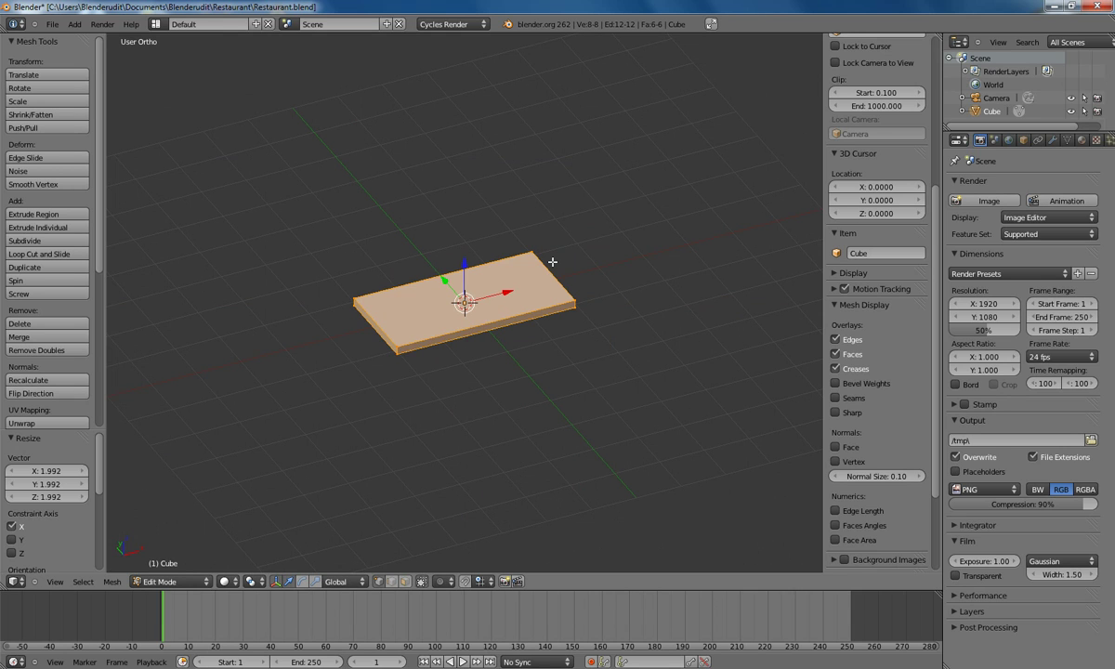
- Add a cube inside the tabletop mesh and scale it uniformly down to roughly the tabletop's thickness
{"action": "key", "text": "KP_1"}
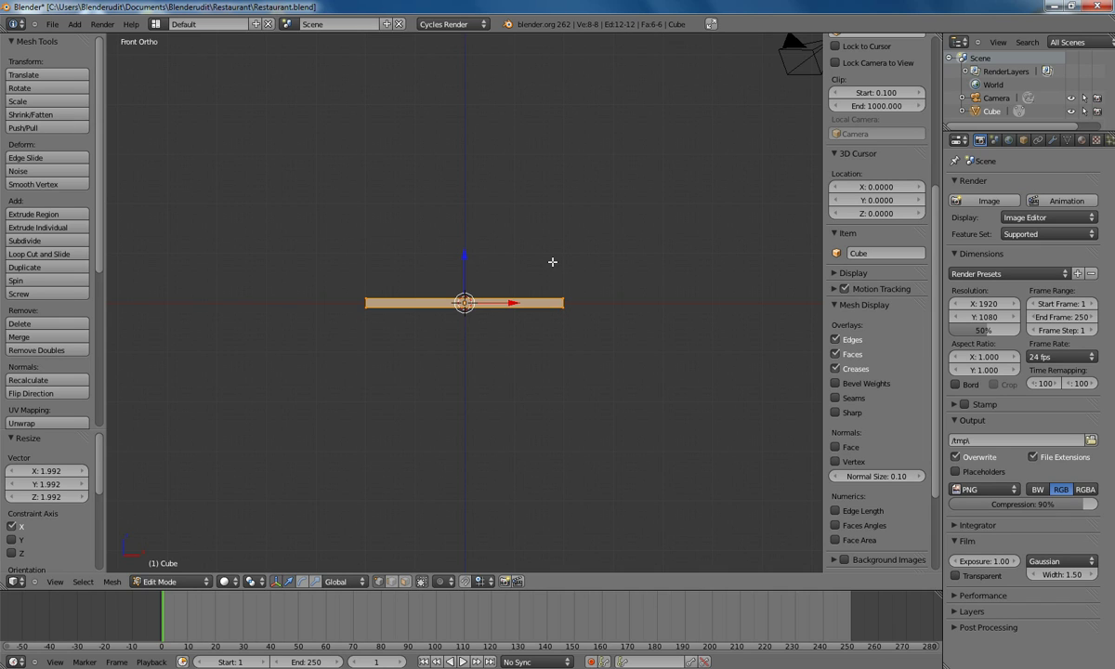
{"action": "key", "text": "space"}
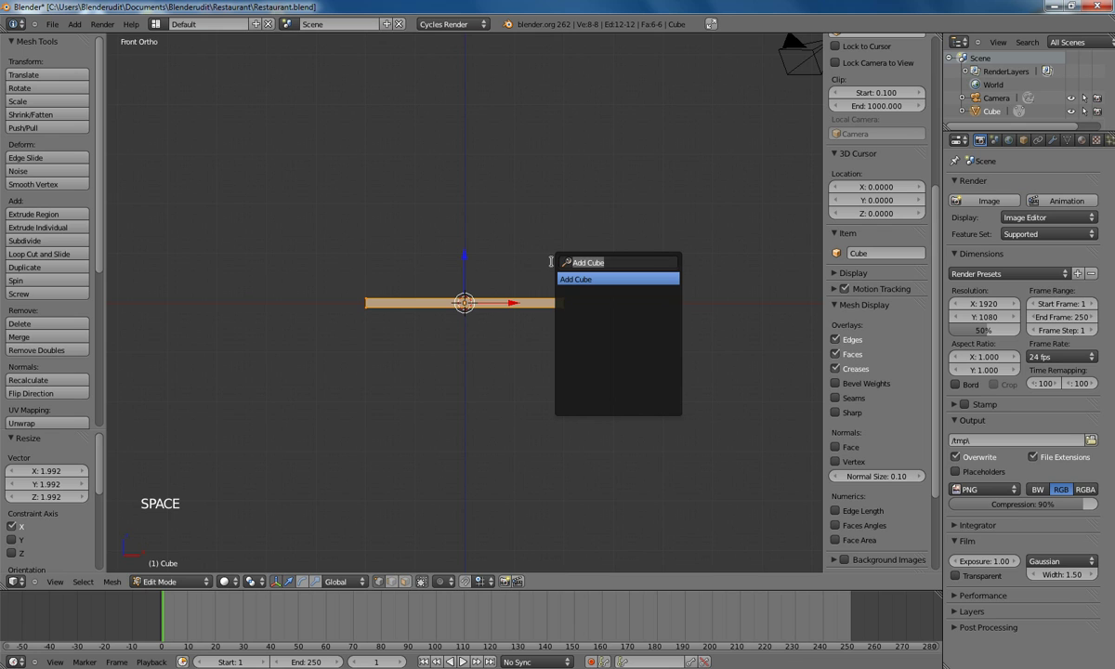
{"action": "left_click", "coordinate": [601, 279]}
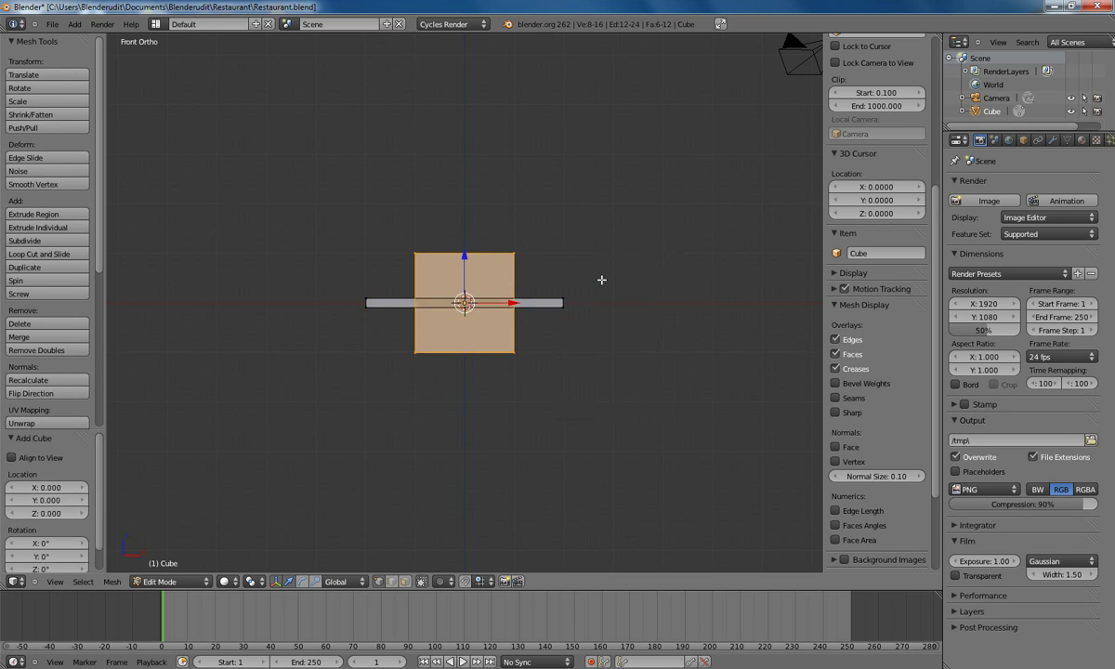
{"action": "scroll", "coordinate": [601, 279], "scroll_direction": "up", "scroll_amount": 1}
{"action": "scroll", "coordinate": [601, 279], "scroll_direction": "up", "scroll_amount": 5}
{"action": "key", "text": "z"}
{"action": "key", "text": "s"}
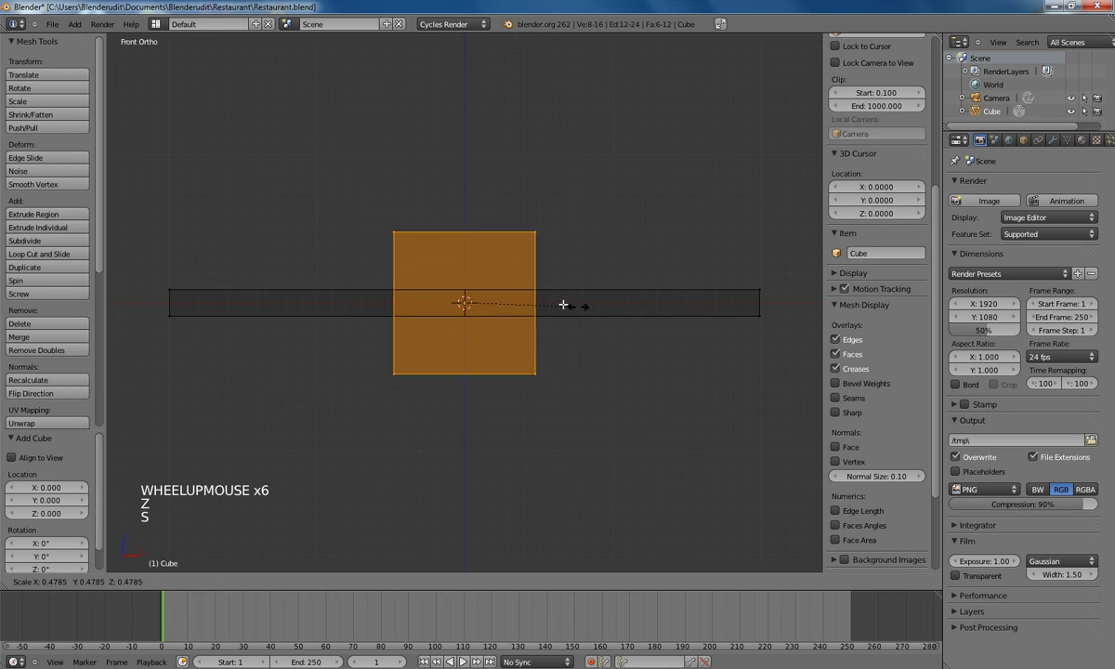
{"action": "key", "text": "s"}
{"action": "left_click", "coordinate": [488, 301]}
- Move the small cube about -1.81 on X and -0.10 on Z, and extend its bottom vertices about 1.80 downward as a leg
{"action": "key", "text": "g"}
{"action": "left_click", "coordinate": [346, 341]}
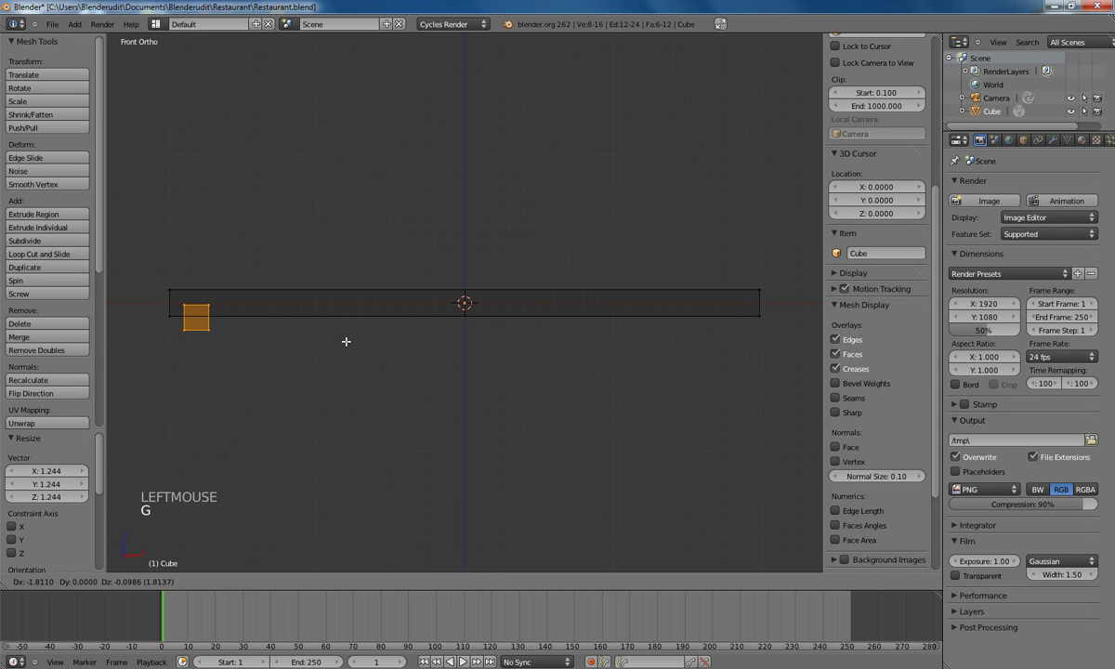
{"action": "scroll", "coordinate": [287, 368], "scroll_direction": "down", "scroll_amount": 3}
{"action": "key", "text": "a"}
{"action": "key", "text": "b"}
{"action": "left_click_drag", "start_coordinate": [346, 333], "coordinate": [279, 298]}
{"action": "middle_click_drag", "start_coordinate": [386, 356], "coordinate": [547, 329], "text": "shift"}
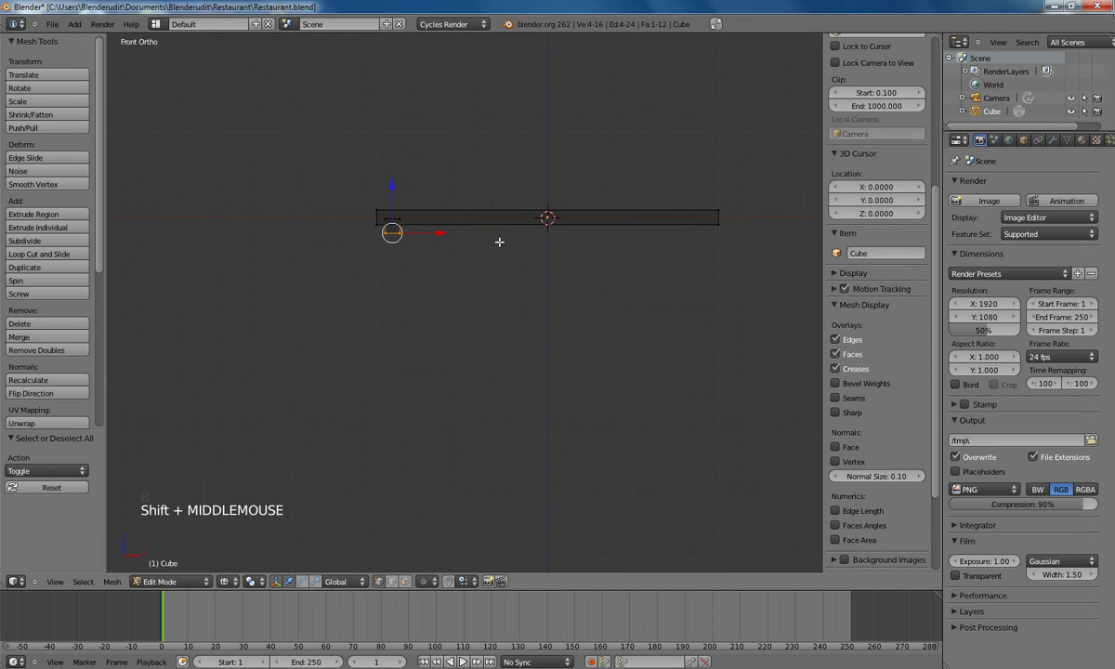
{"action": "key", "text": "g"}
{"action": "key", "text": "z"}
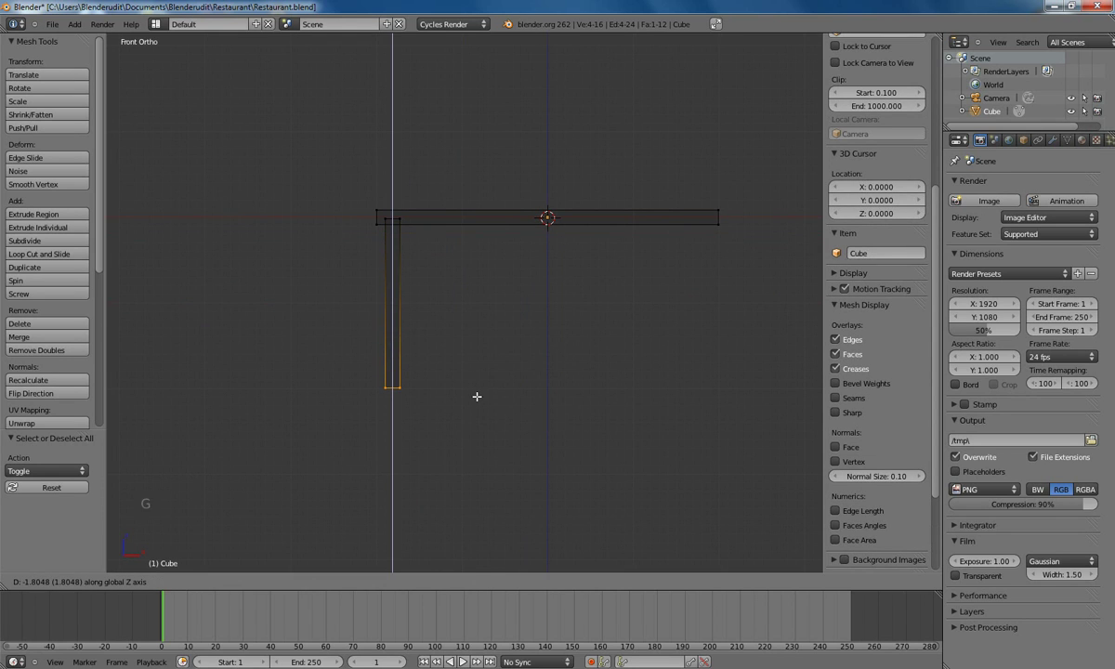
{"action": "left_click", "coordinate": [477, 397]}
- Move the whole leg about -0.83 along Y to the tabletop's front corner and return to Object Mode
{"action": "key", "text": "KP_7"}
{"action": "key", "text": "a"}
{"action": "key", "text": "a"}
{"action": "key", "text": "b"}
{"action": "left_click_drag", "start_coordinate": [361, 288], "coordinate": [430, 337]}
{"action": "key", "text": "g"}
{"action": "key", "text": "y"}
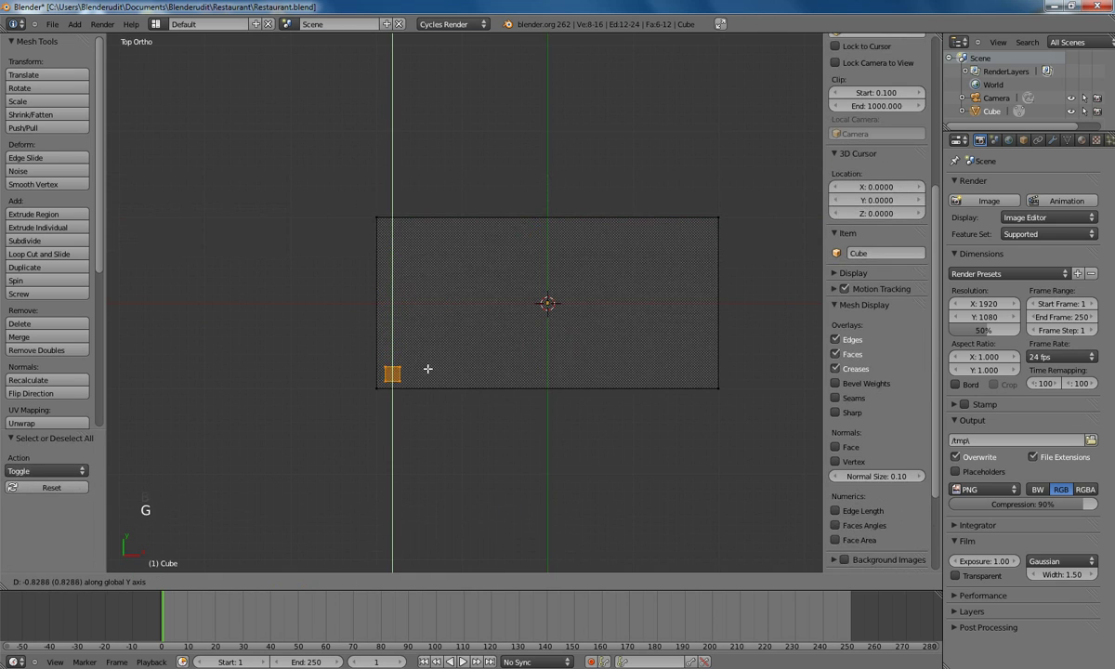
{"action": "left_click", "coordinate": [427, 369]}
{"action": "key", "text": "KP_1"}
{"action": "key", "text": "z"}
{"action": "key", "text": "Tab"}
{"action": "middle_click_drag", "start_coordinate": [456, 242], "coordinate": [488, 268]}
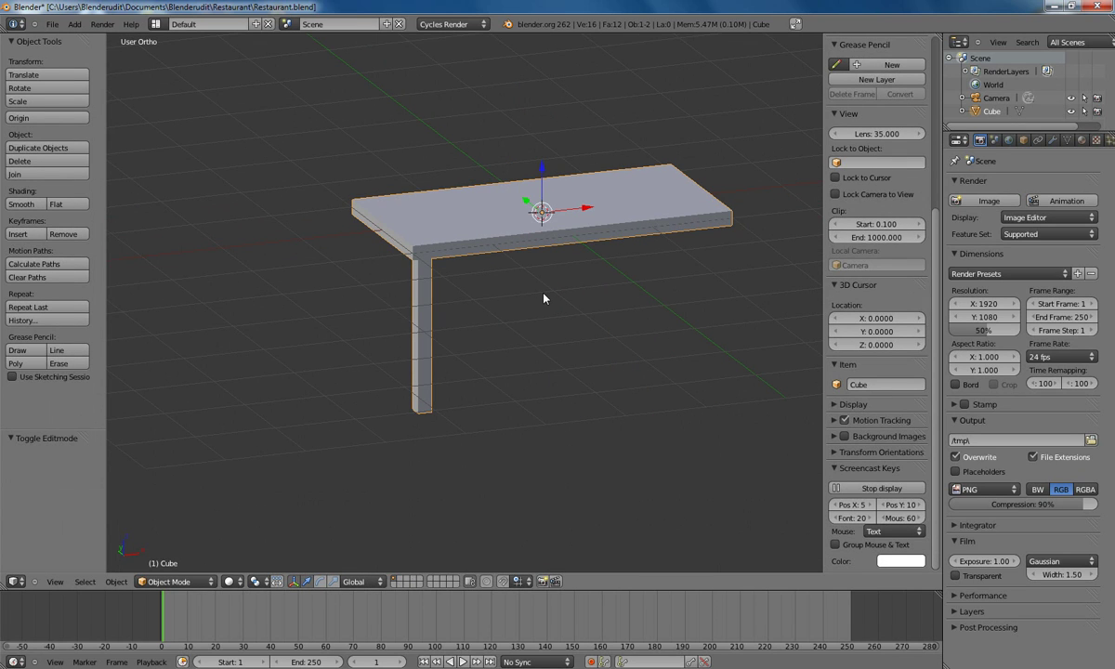
- Save the table model in Restaurant.blend from the front orthographic view
{"action": "key", "text": "KP_1"}
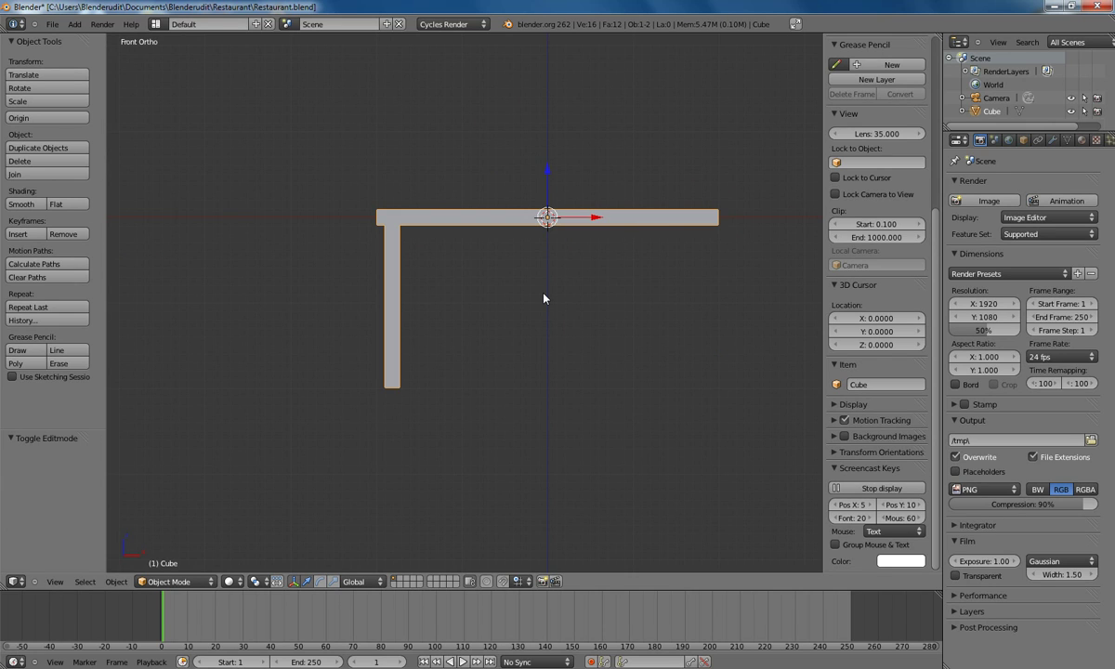
{"action": "key", "text": "ctrl+s"}
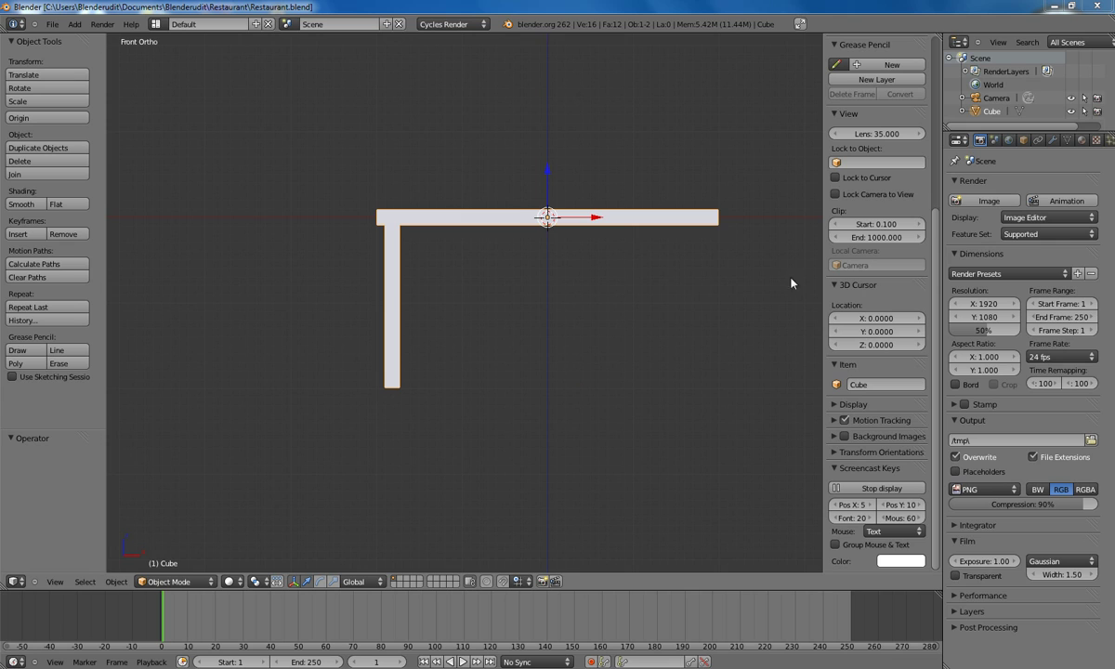
- Rename the table's material to Wood and enable nodes for its surface
{"action": "left_click", "coordinate": [1082, 140]}
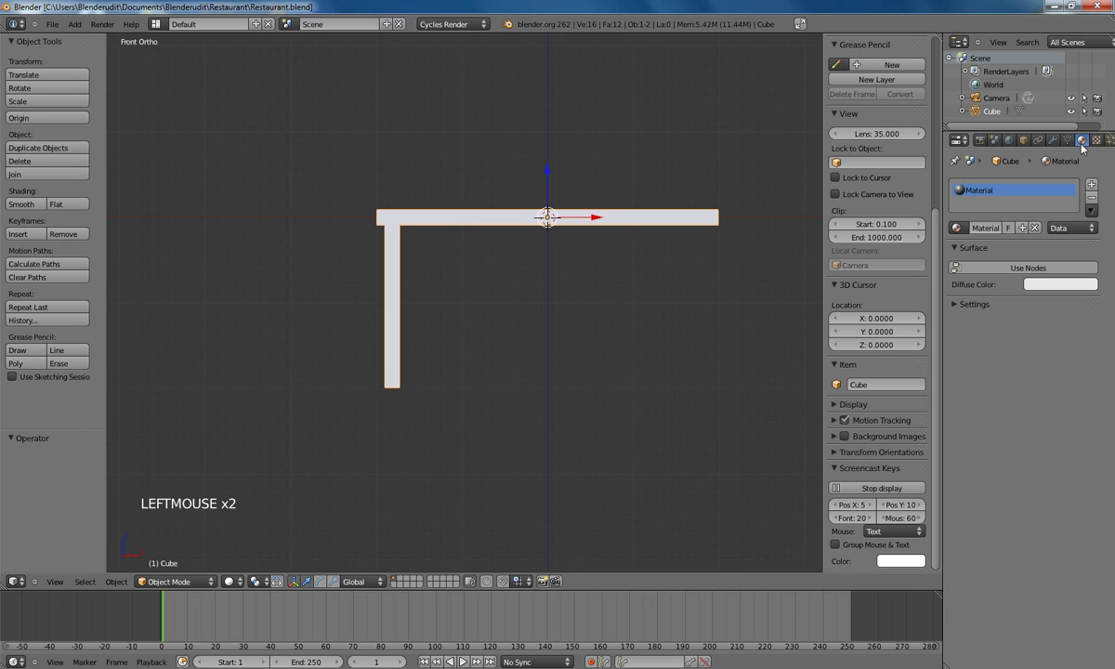
{"action": "left_click", "coordinate": [981, 229]}
{"action": "type", "text": "Wood"}
{"action": "key", "text": "Return"}
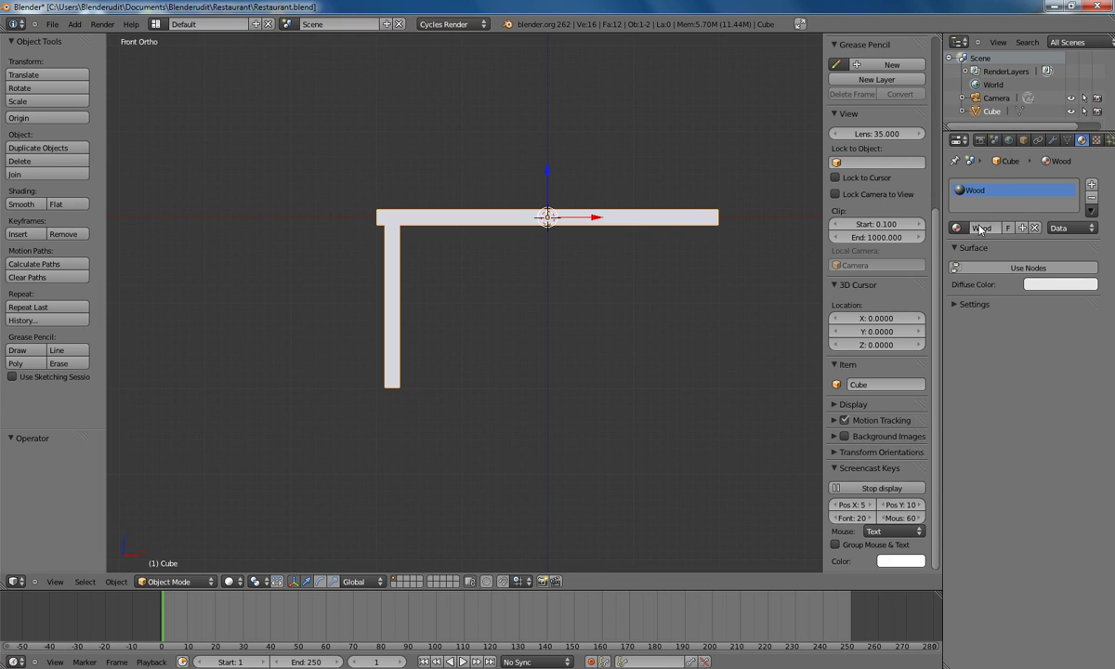
{"action": "left_click", "coordinate": [1004, 268]}
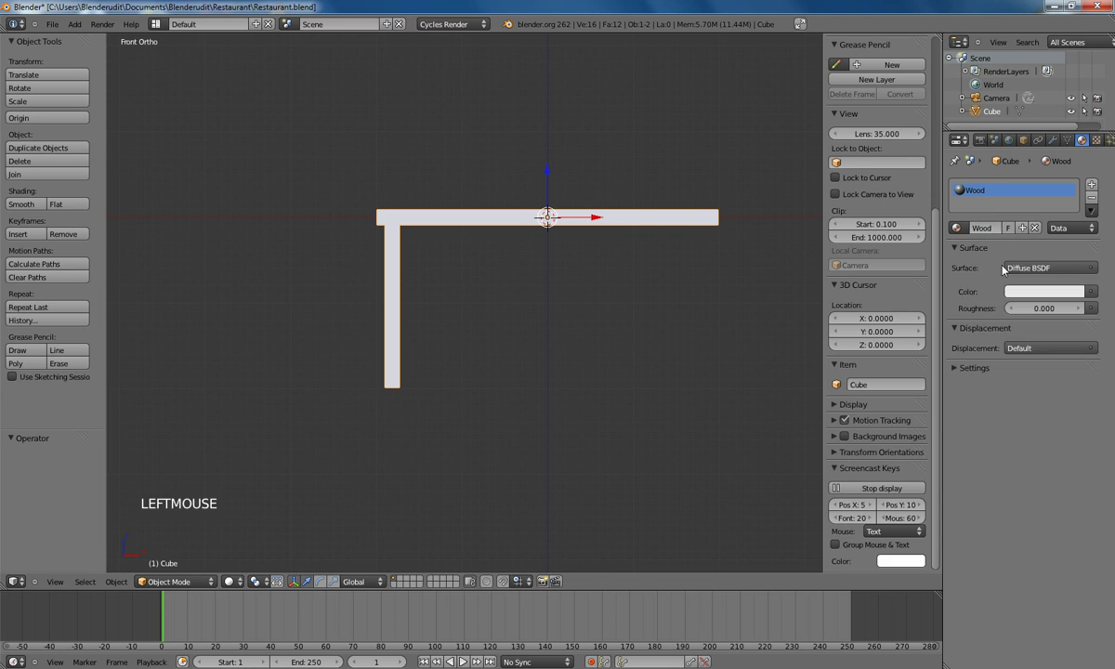
- Split the 3D view in two and turn the new area into a Node Editor showing the Wood material
{"action": "left_click_drag", "start_coordinate": [939, 37], "coordinate": [728, 365]}
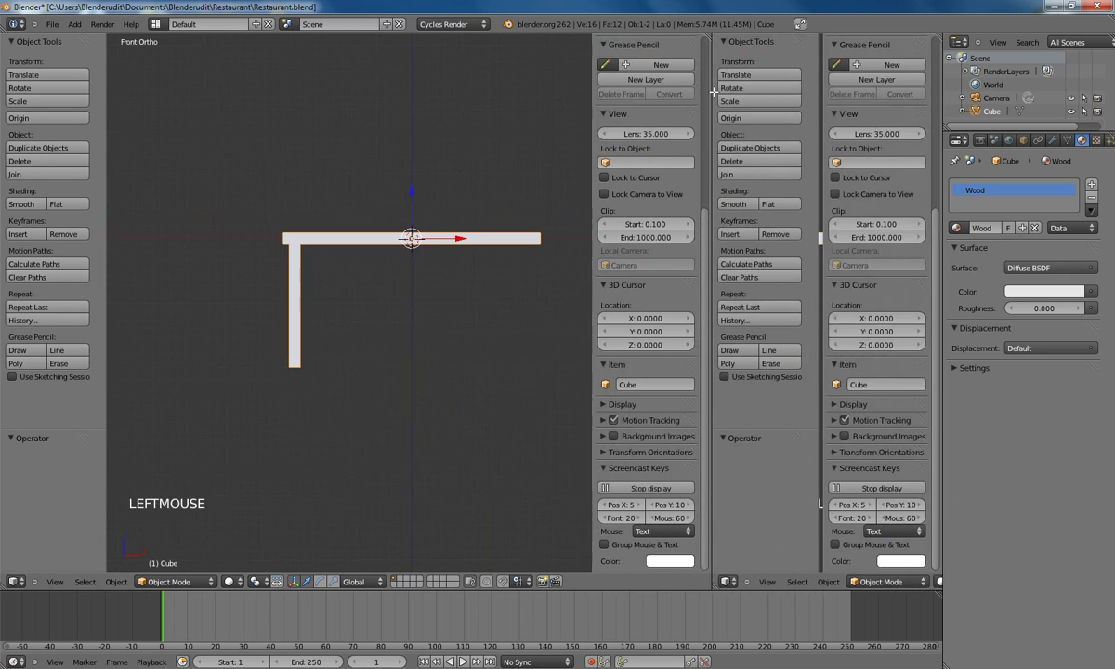
{"action": "left_click", "coordinate": [727, 581]}
{"action": "left_click", "coordinate": [764, 443]}
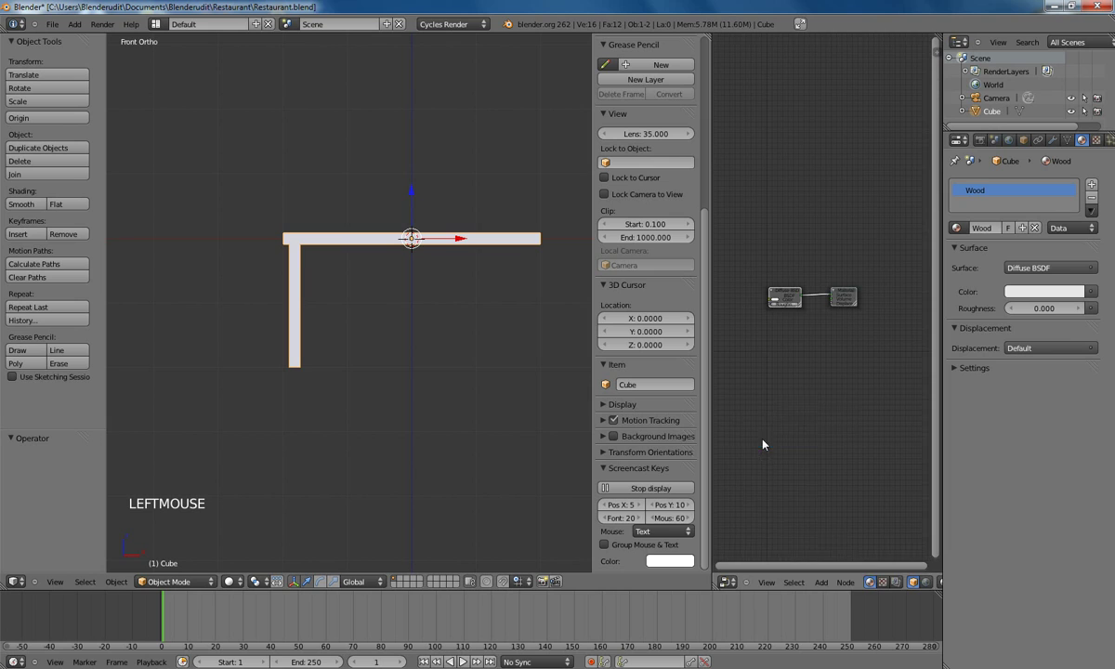
{"action": "scroll", "coordinate": [795, 321], "scroll_direction": "up", "scroll_amount": 3}
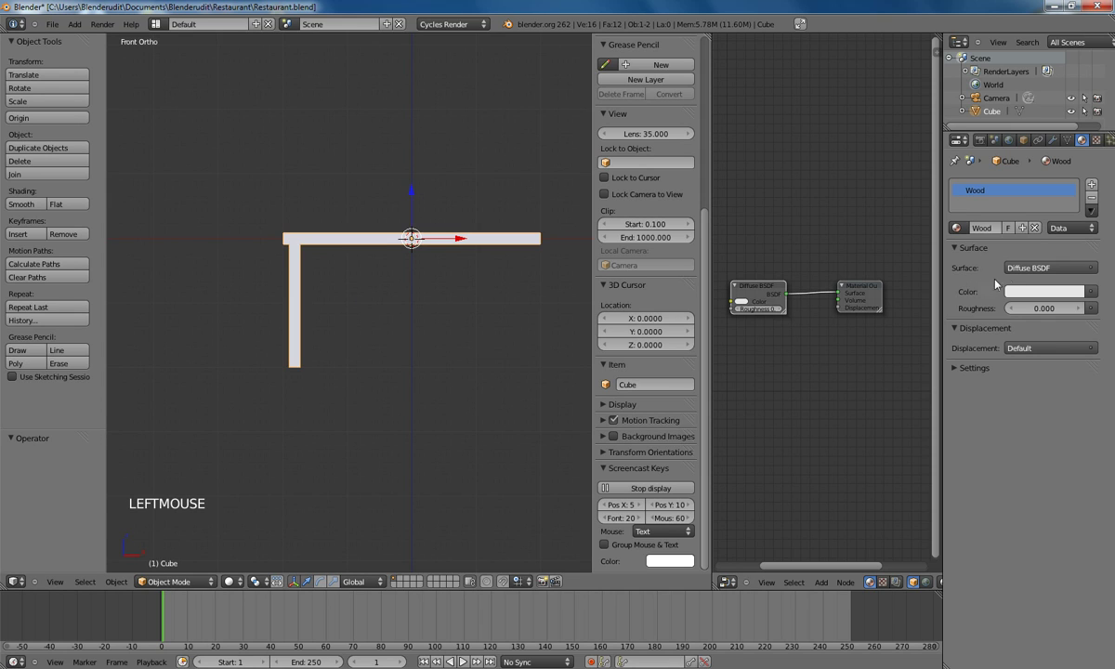
- Feed the Diffuse BSDF color with an Image Texture that loads Wood.jpg from the Restaurant folder
{"action": "left_click", "coordinate": [1094, 296]}
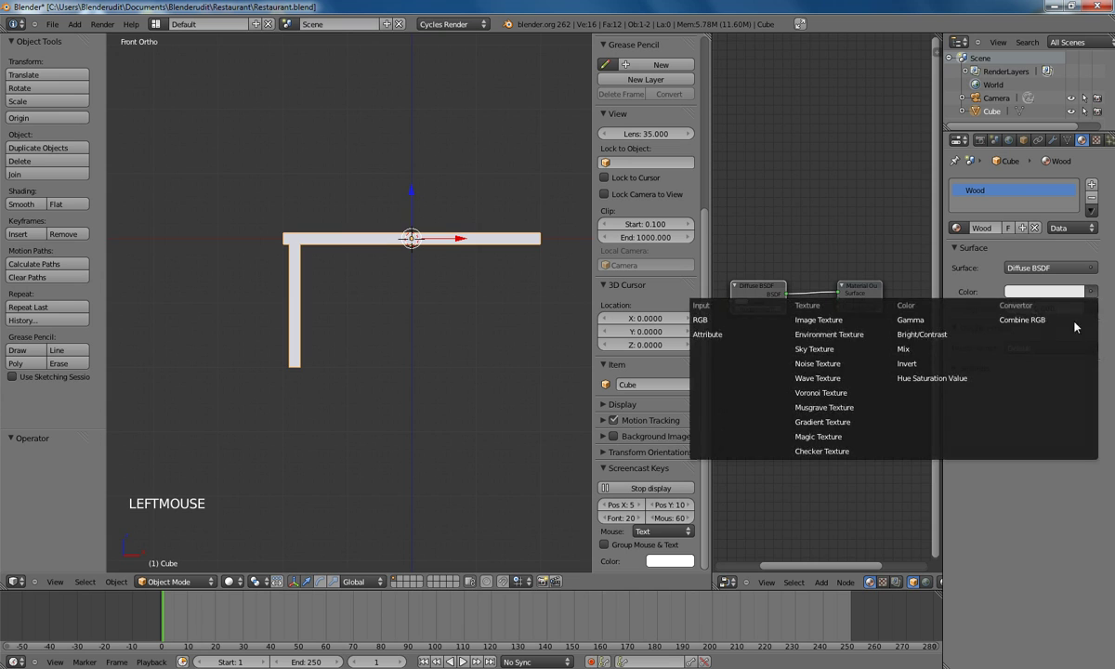
{"action": "left_click", "coordinate": [818, 299]}
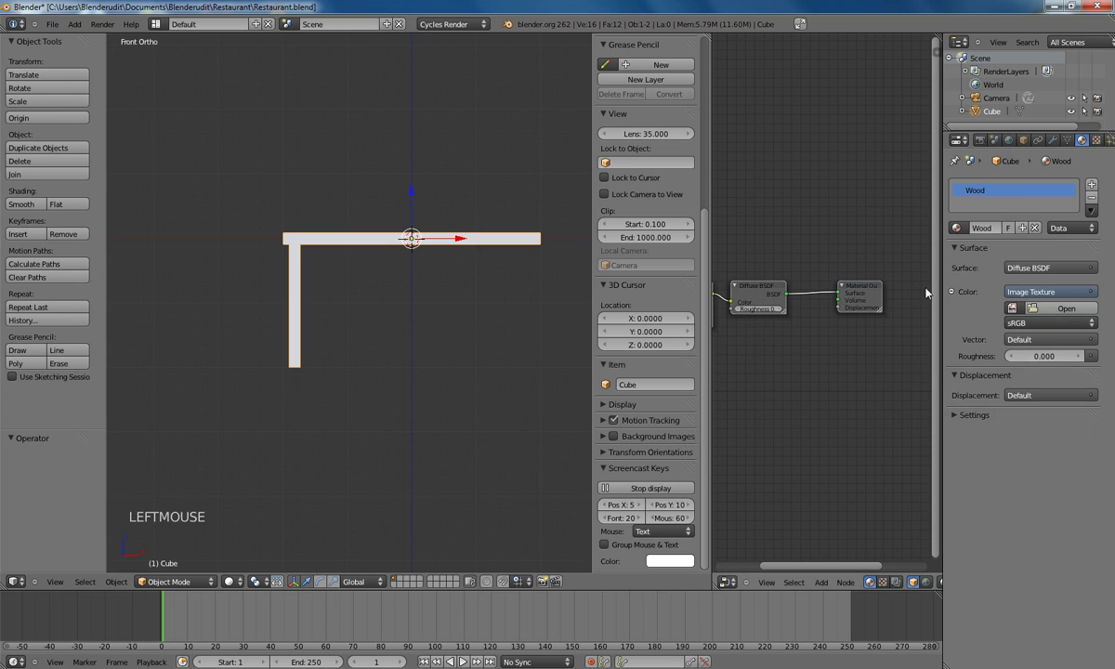
{"action": "left_click", "coordinate": [1059, 308]}
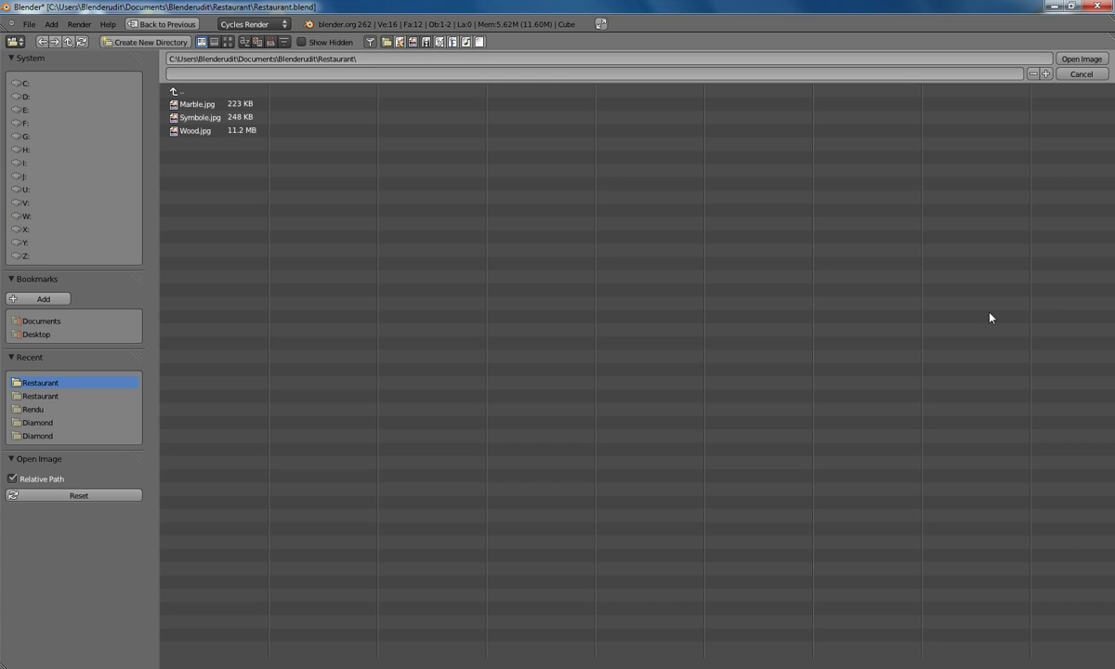
{"action": "left_click", "coordinate": [197, 131]}
{"action": "key", "text": "Return"}
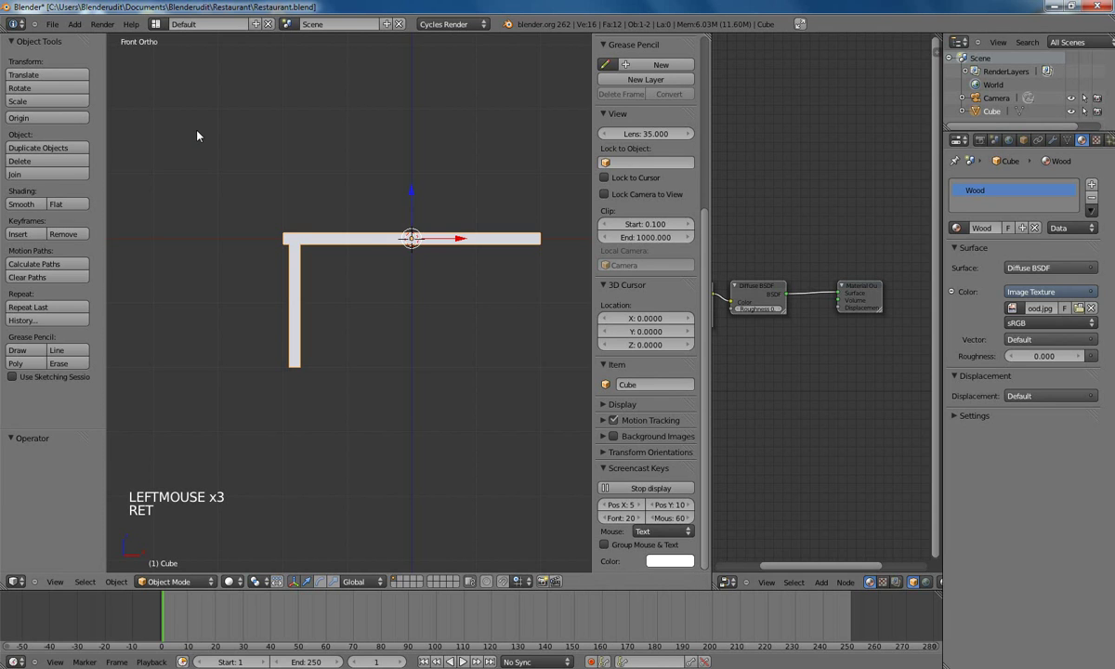
{"action": "scroll", "coordinate": [816, 337], "scroll_direction": "down", "scroll_amount": 2}
{"action": "middle_click_drag", "start_coordinate": [793, 304], "coordinate": [833, 294]}
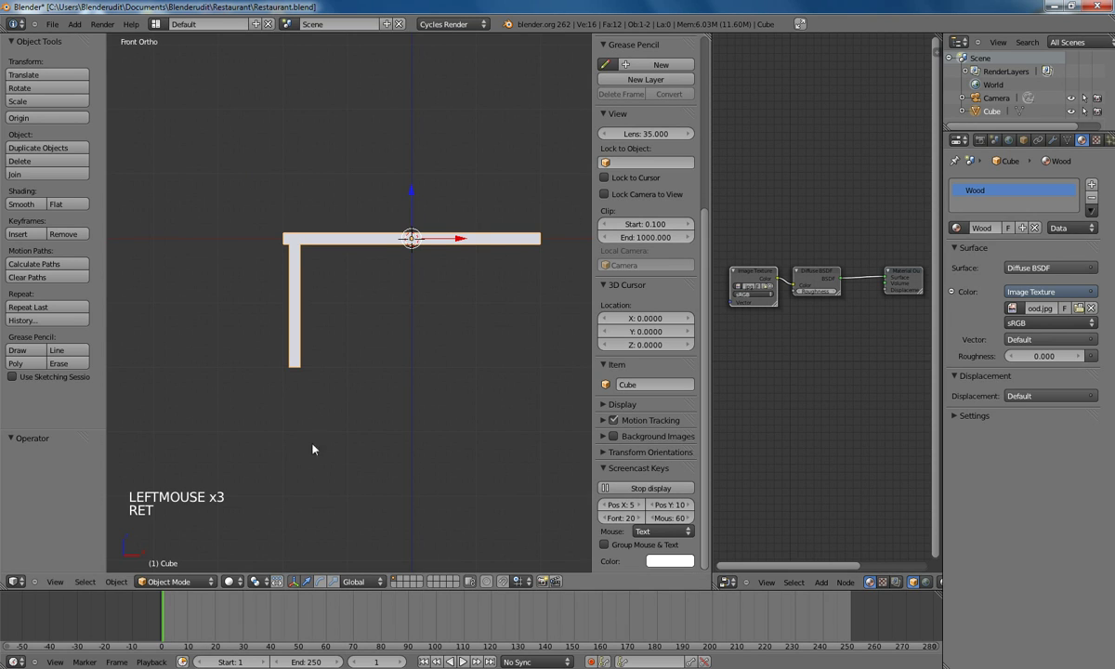
- Set the viewport shading to Texture and save Restaurant.blend
{"action": "left_click", "coordinate": [230, 582]}
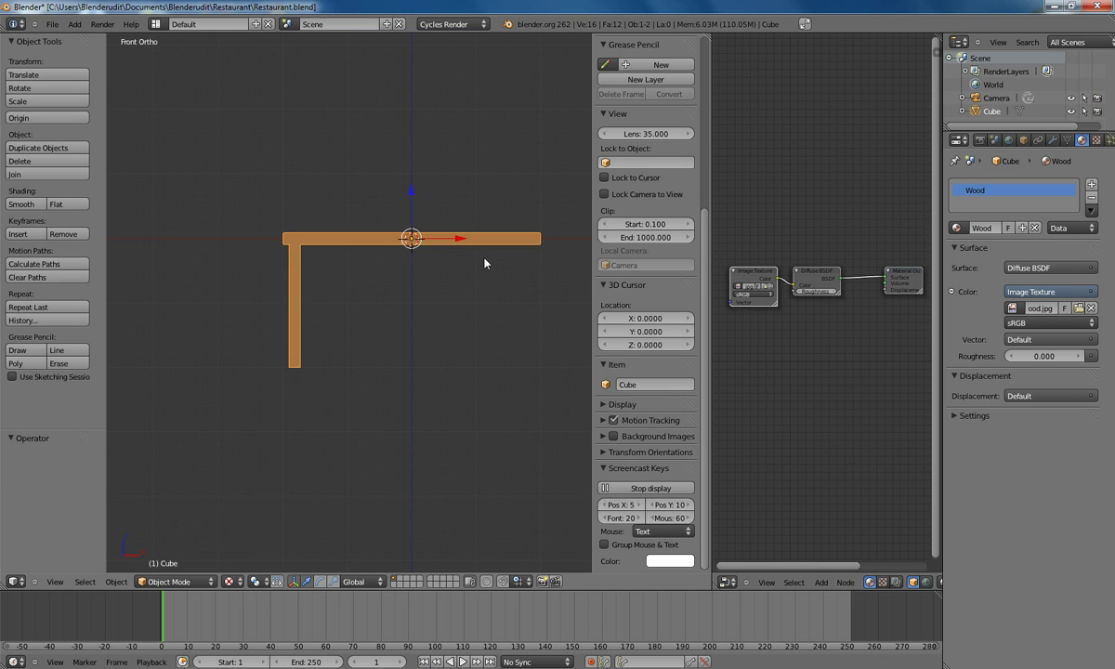
{"action": "middle_click_drag", "start_coordinate": [425, 219], "coordinate": [373, 257], "text": "shift"}
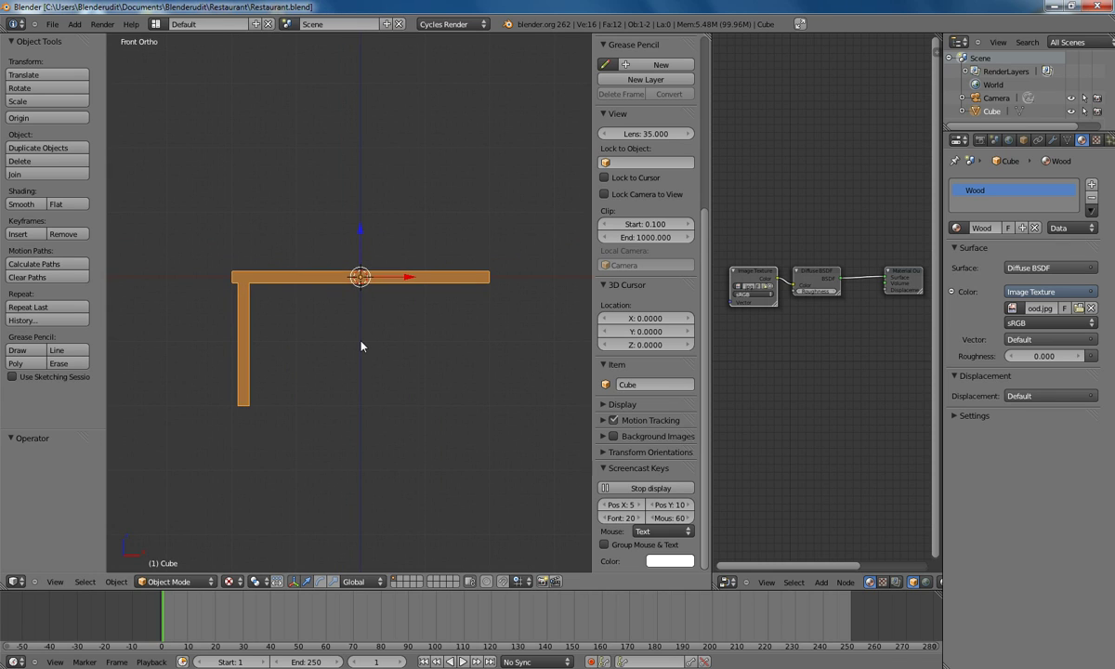
{"action": "key", "text": "ctrl+s"}
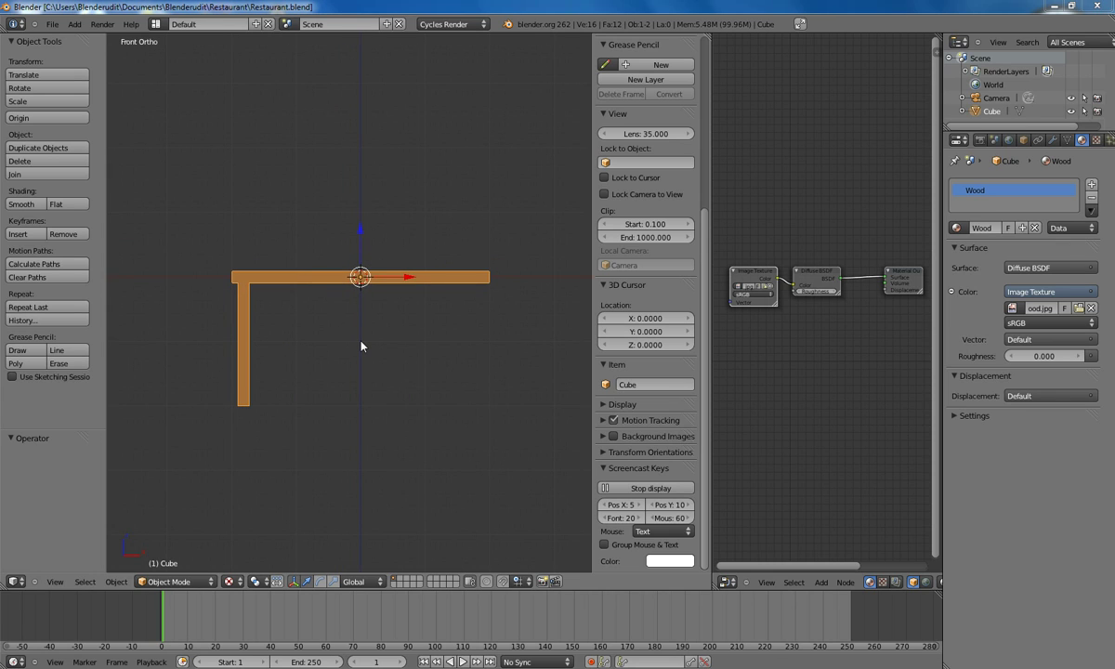
- Put the table mesh in Edit Mode and replace the Node Editor with the UV/Image Editor, showing the whole Wood.jpg
{"action": "right_click", "coordinate": [471, 285]}
{"action": "key", "text": "Tab"}
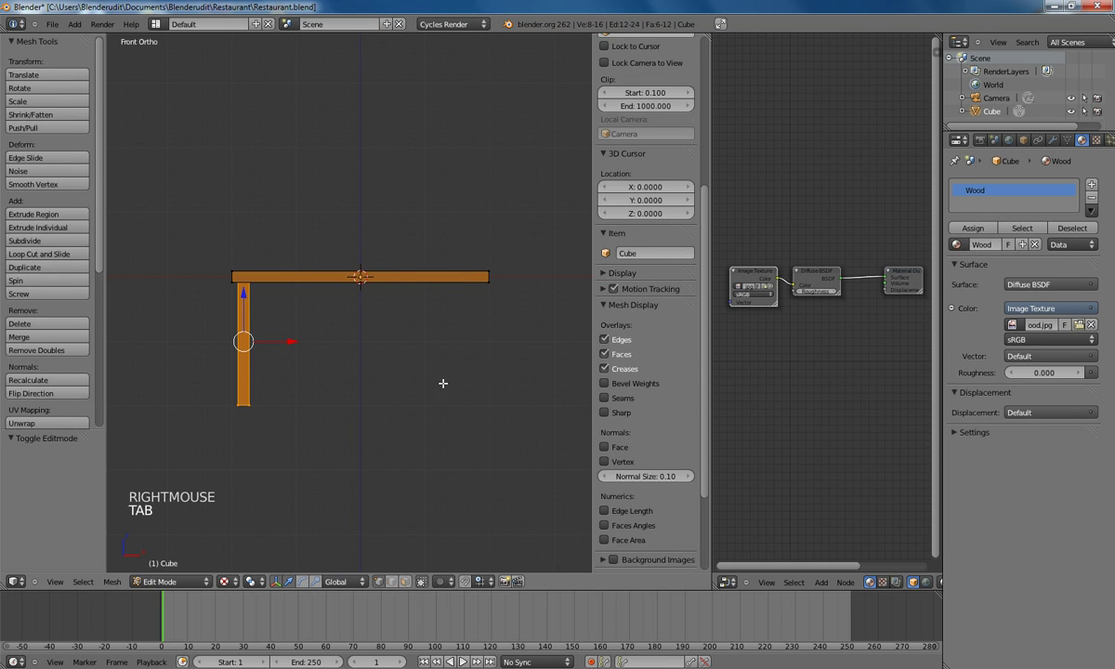
{"action": "left_click", "coordinate": [727, 582]}
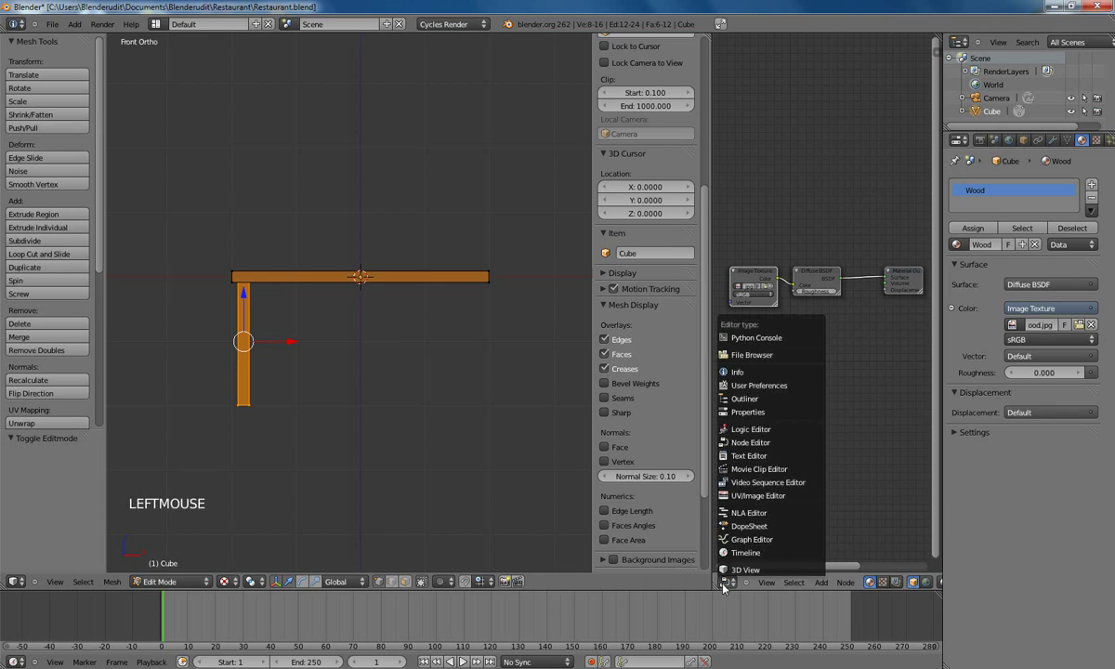
{"action": "left_click", "coordinate": [772, 496]}
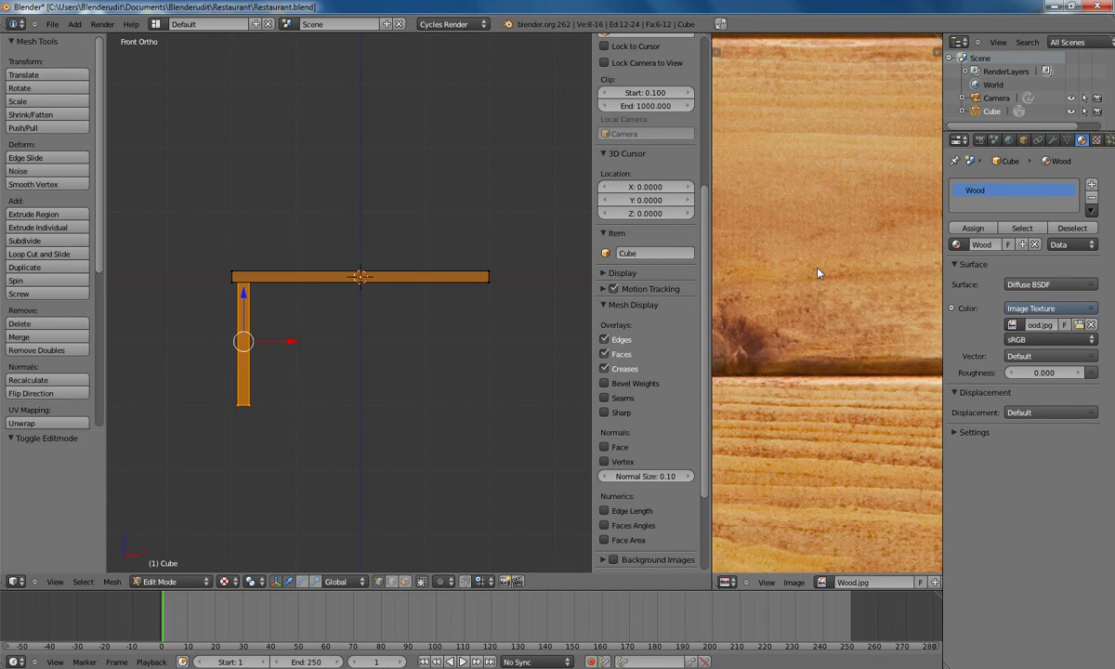
{"action": "scroll", "coordinate": [818, 272], "scroll_direction": "down", "scroll_amount": 12}
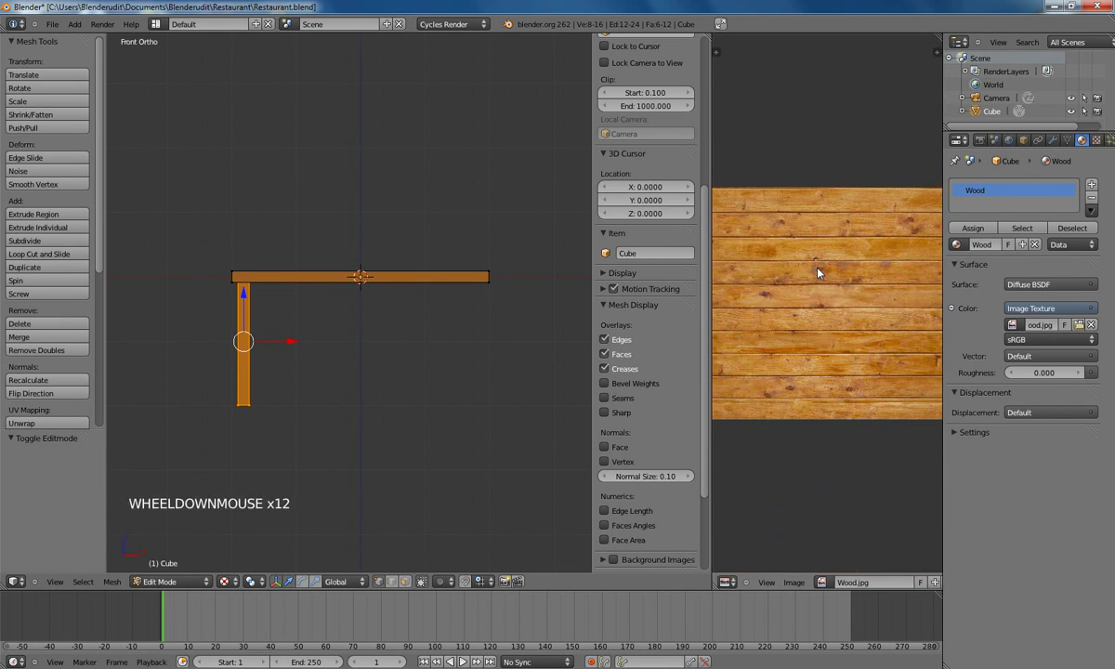
{"action": "scroll", "coordinate": [818, 272], "scroll_direction": "down", "scroll_amount": 2}
- Select only the tabletop's vertices in wireframe shading and unwrap them with Cube Projection
{"action": "key", "text": "a"}
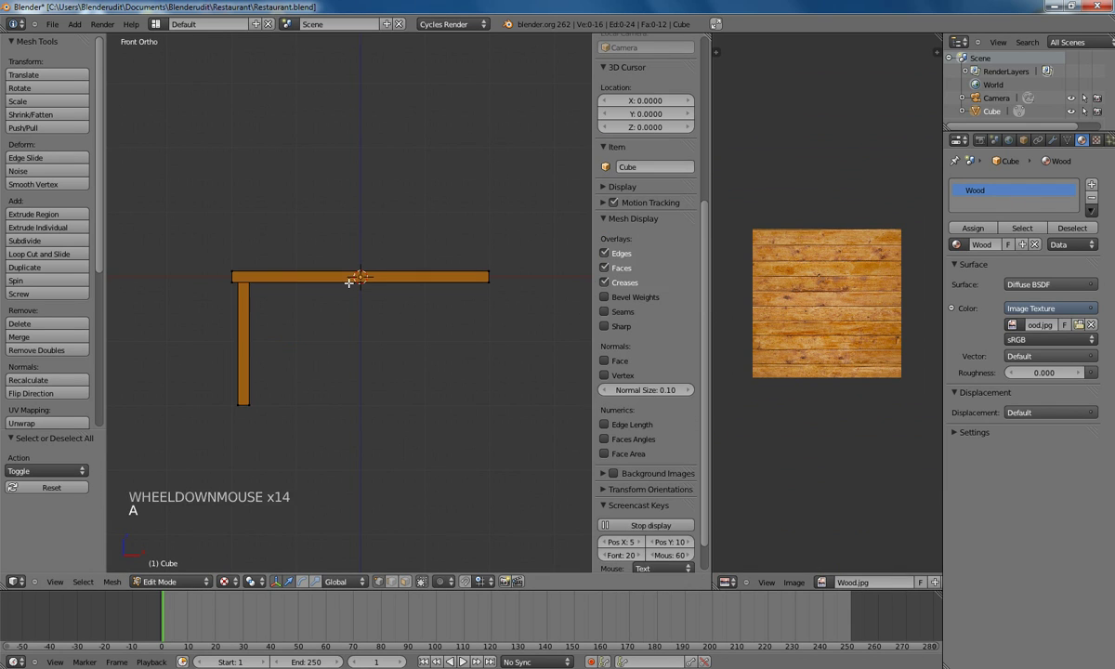
{"action": "key", "text": "z"}
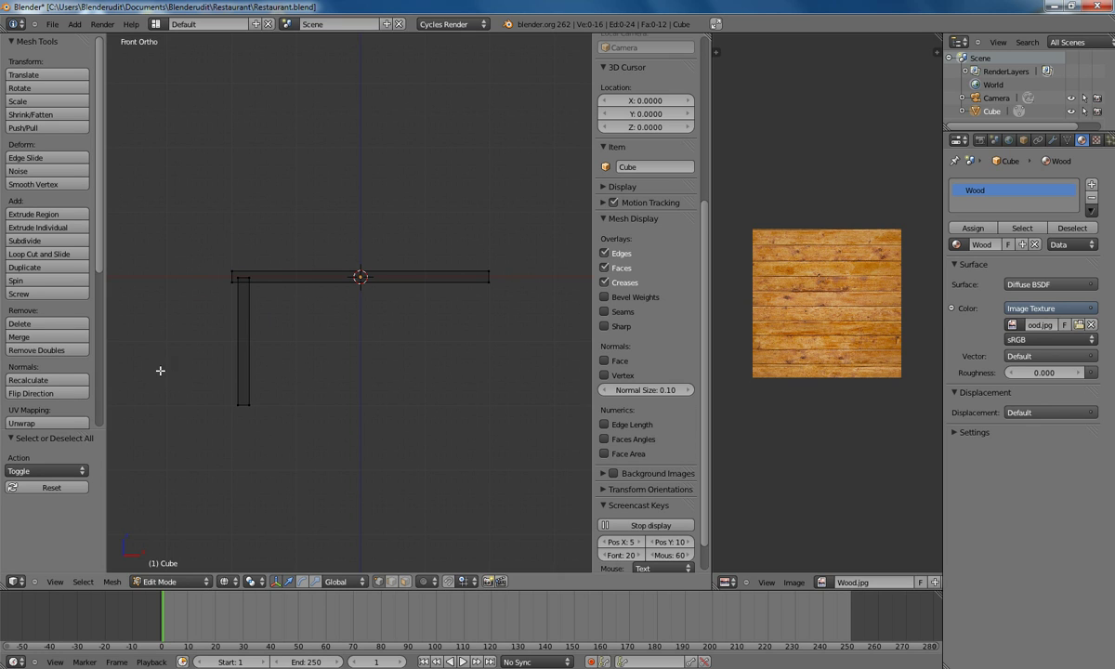
{"action": "scroll", "coordinate": [181, 253], "scroll_direction": "up", "scroll_amount": 2}
{"action": "key", "text": "b"}
{"action": "left_click_drag", "start_coordinate": [147, 246], "coordinate": [187, 283]}
{"action": "key", "text": "b"}
{"action": "left_click_drag", "start_coordinate": [436, 227], "coordinate": [571, 322]}
{"action": "key", "text": "u"}
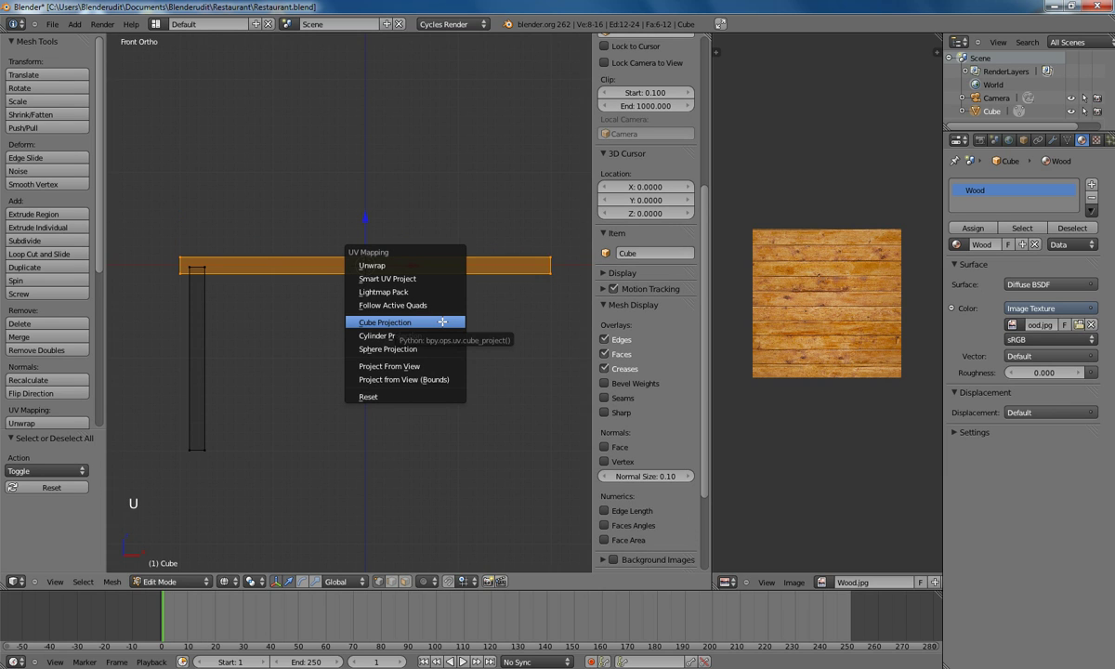
{"action": "left_click", "coordinate": [443, 321]}
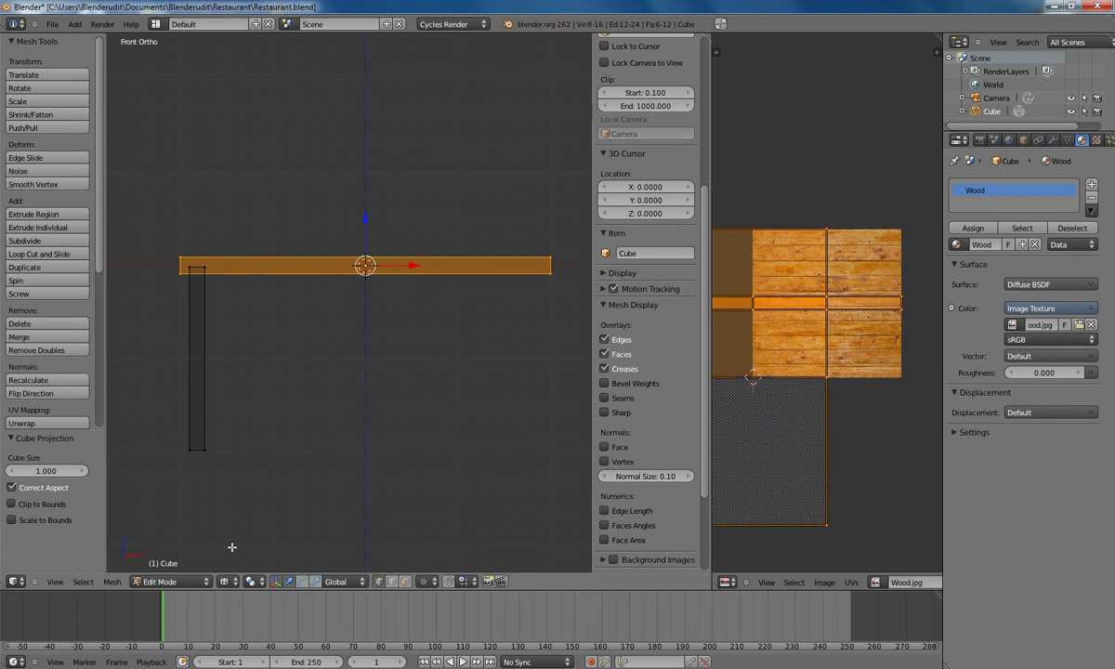
- Switch the viewport to Texture shading and examine the wood mapping on the tabletop's upper face, underside and front edge
{"action": "left_click", "coordinate": [229, 589]}
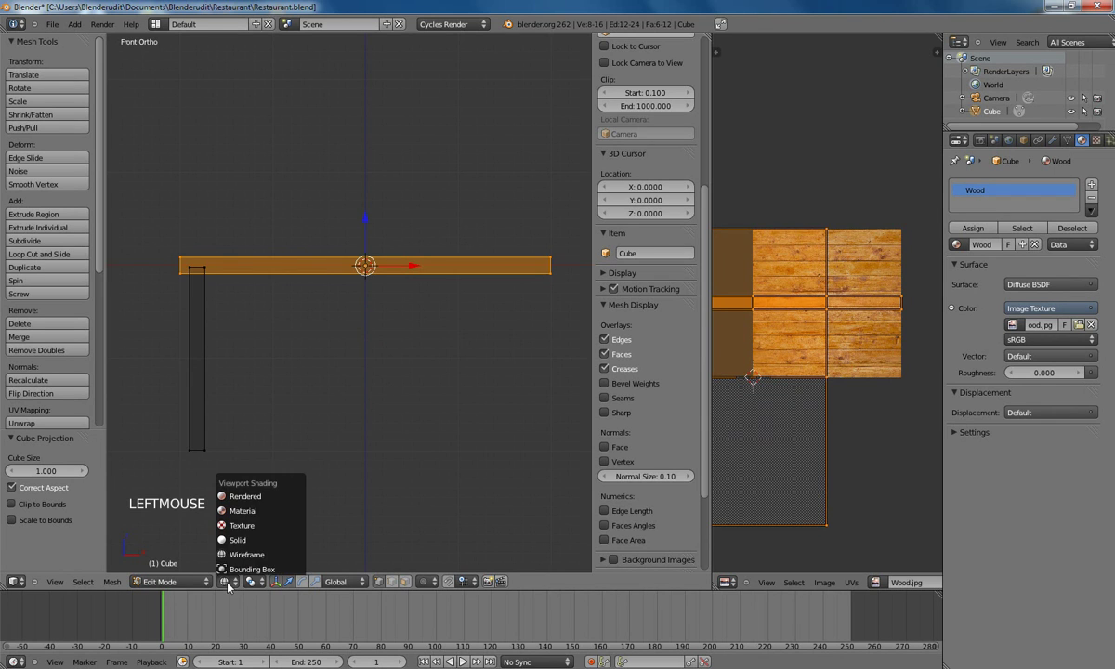
{"action": "left_click", "coordinate": [252, 526]}
{"action": "middle_click_drag", "start_coordinate": [413, 231], "coordinate": [403, 256]}
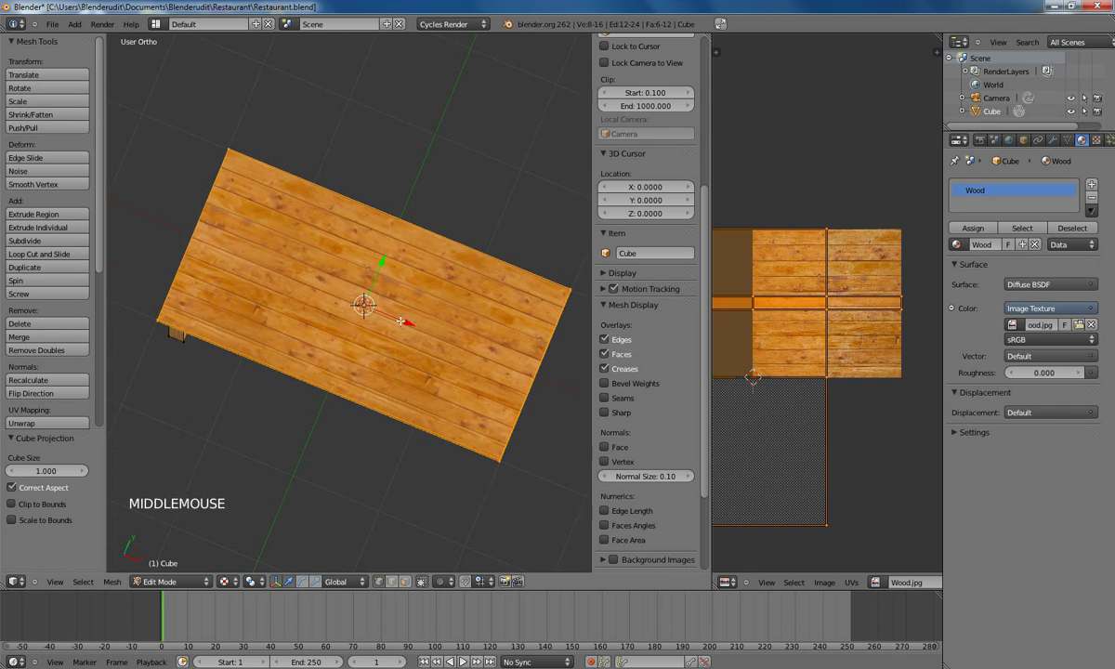
{"action": "scroll", "coordinate": [429, 271], "scroll_direction": "up", "scroll_amount": 5}
{"action": "scroll", "coordinate": [425, 233], "scroll_direction": "down", "scroll_amount": 2}
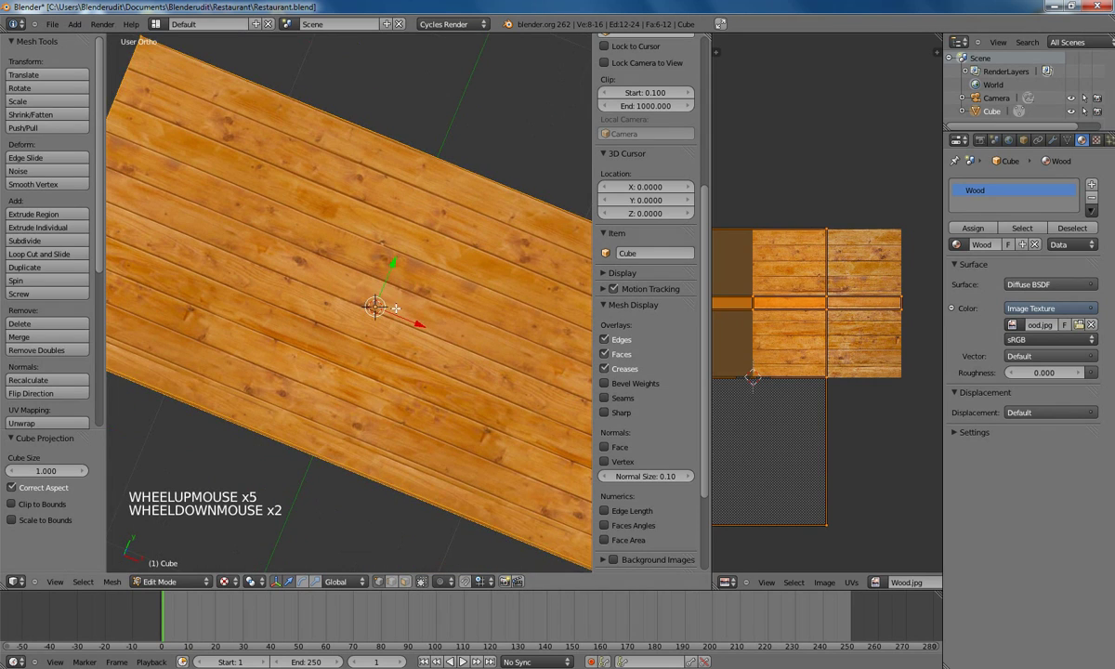
{"action": "middle_click_drag", "start_coordinate": [397, 308], "coordinate": [426, 172]}
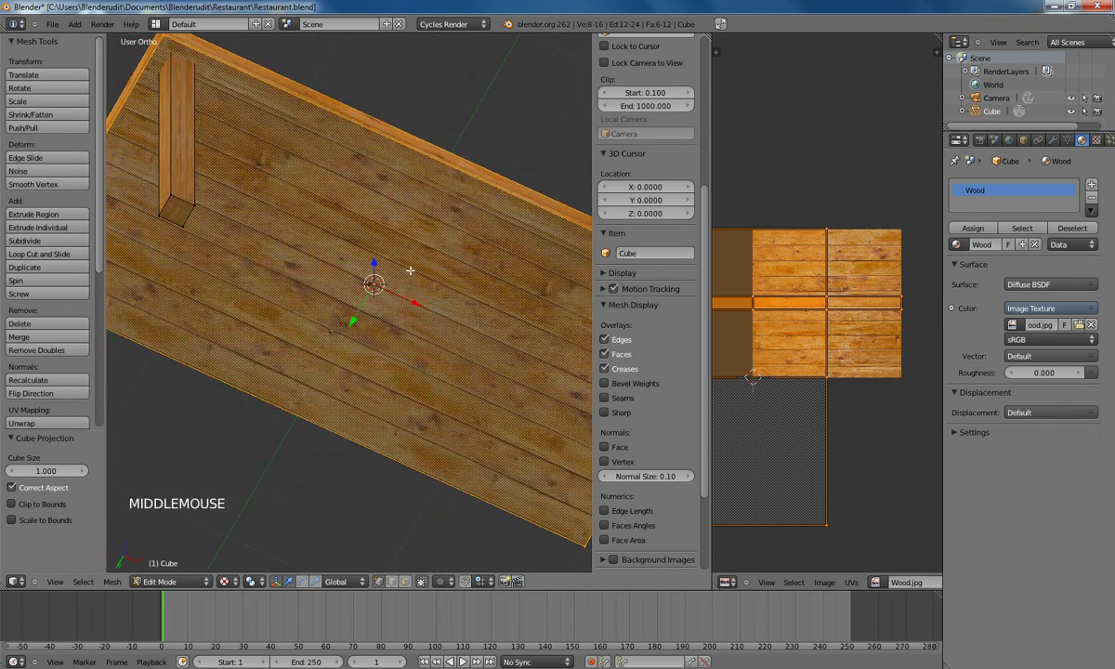
{"action": "key", "text": "KP_1"}
{"action": "scroll", "coordinate": [382, 254], "scroll_direction": "up", "scroll_amount": 3}
{"action": "scroll", "coordinate": [386, 237], "scroll_direction": "up", "scroll_amount": 1}
{"action": "middle_click_drag", "start_coordinate": [441, 231], "coordinate": [351, 320], "text": "shift"}
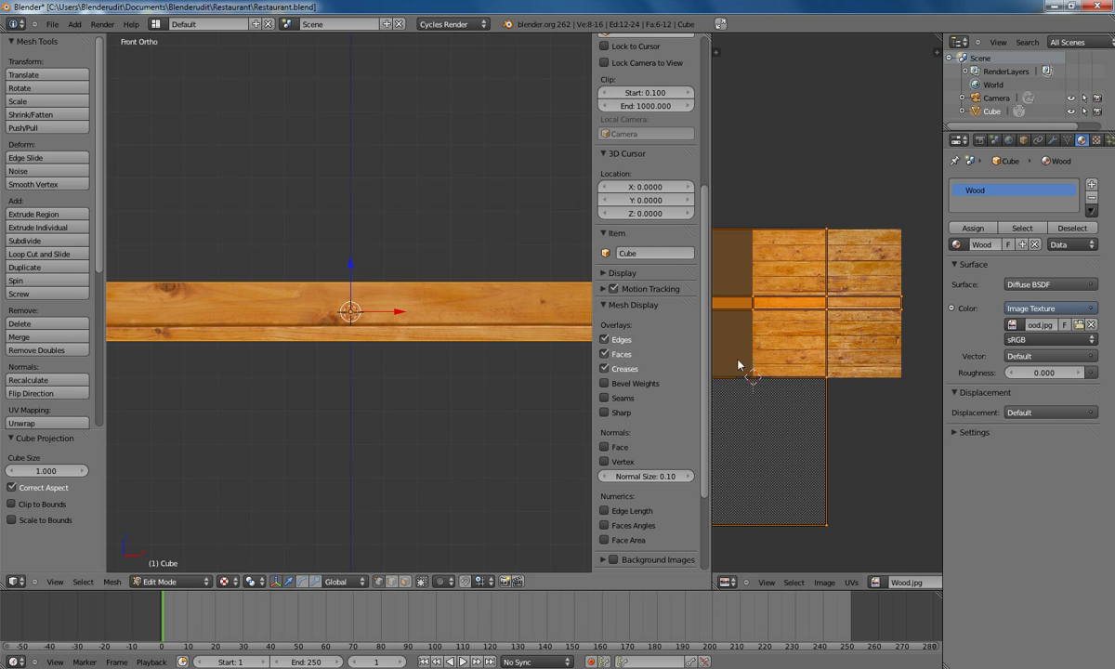
- Select the tabletop edge's narrow UV strip and move it about 0.0285 along Y to fit within a single plank
{"action": "scroll", "coordinate": [836, 316], "scroll_direction": "up", "scroll_amount": 8}
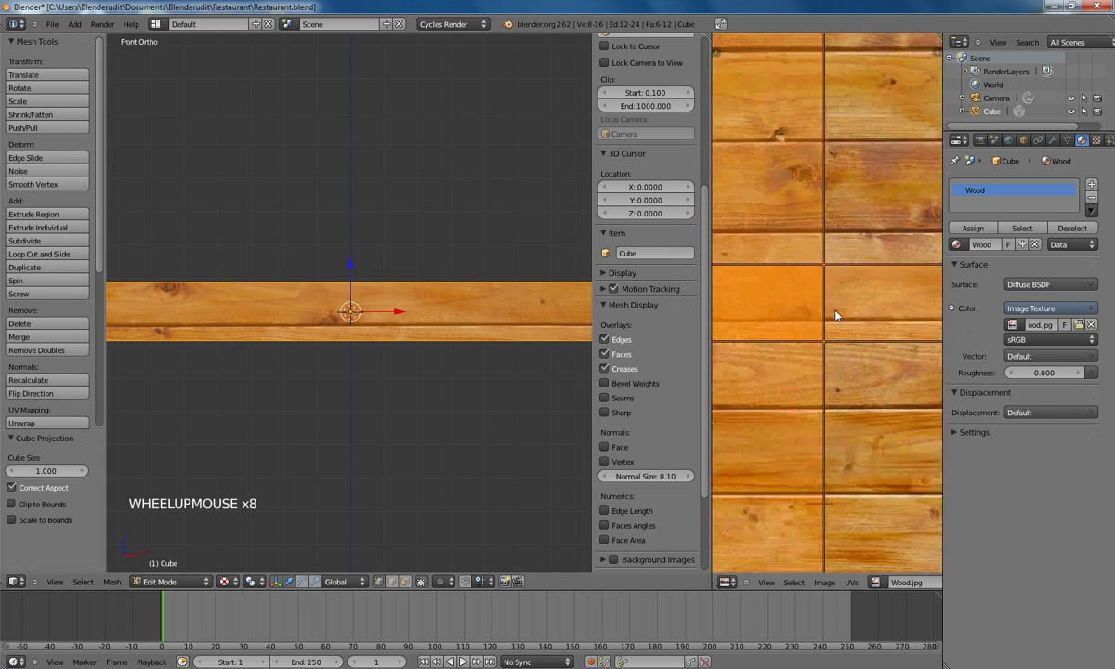
{"action": "scroll", "coordinate": [836, 316], "scroll_direction": "up", "scroll_amount": 1}
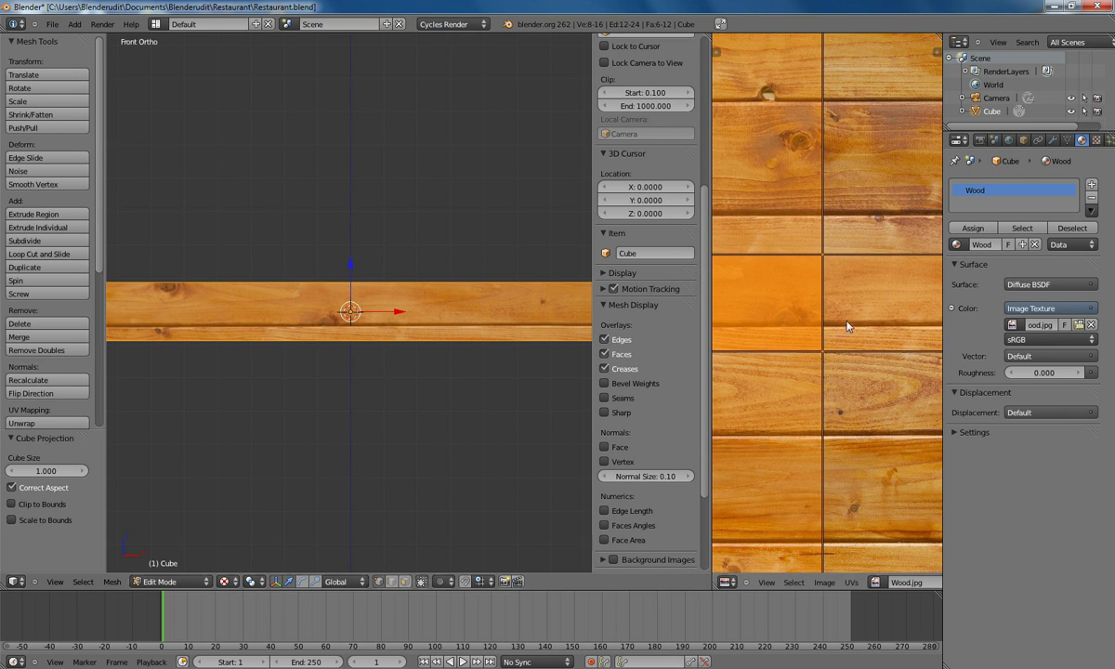
{"action": "scroll", "coordinate": [847, 320], "scroll_direction": "down", "scroll_amount": 9}
{"action": "scroll", "coordinate": [842, 319], "scroll_direction": "down", "scroll_amount": 5}
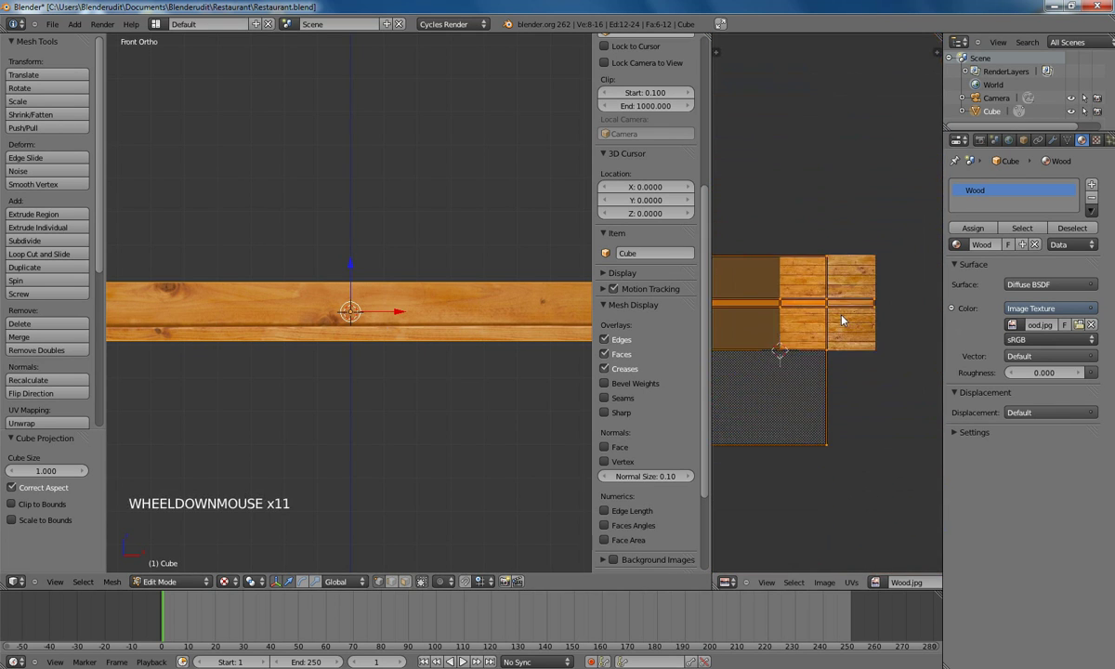
{"action": "key", "text": "a"}
{"action": "key", "text": "b"}
{"action": "left_click_drag", "start_coordinate": [723, 293], "coordinate": [859, 311]}
{"action": "scroll", "coordinate": [869, 321], "scroll_direction": "up", "scroll_amount": 2}
{"action": "scroll", "coordinate": [873, 322], "scroll_direction": "up", "scroll_amount": 11}
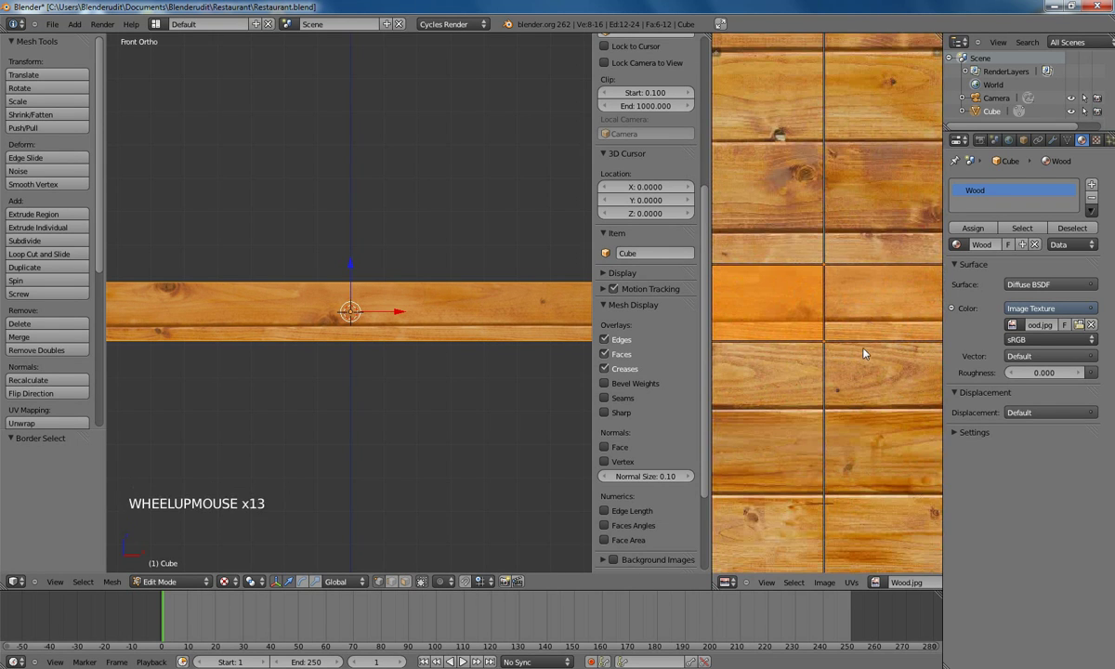
{"action": "key", "text": "g"}
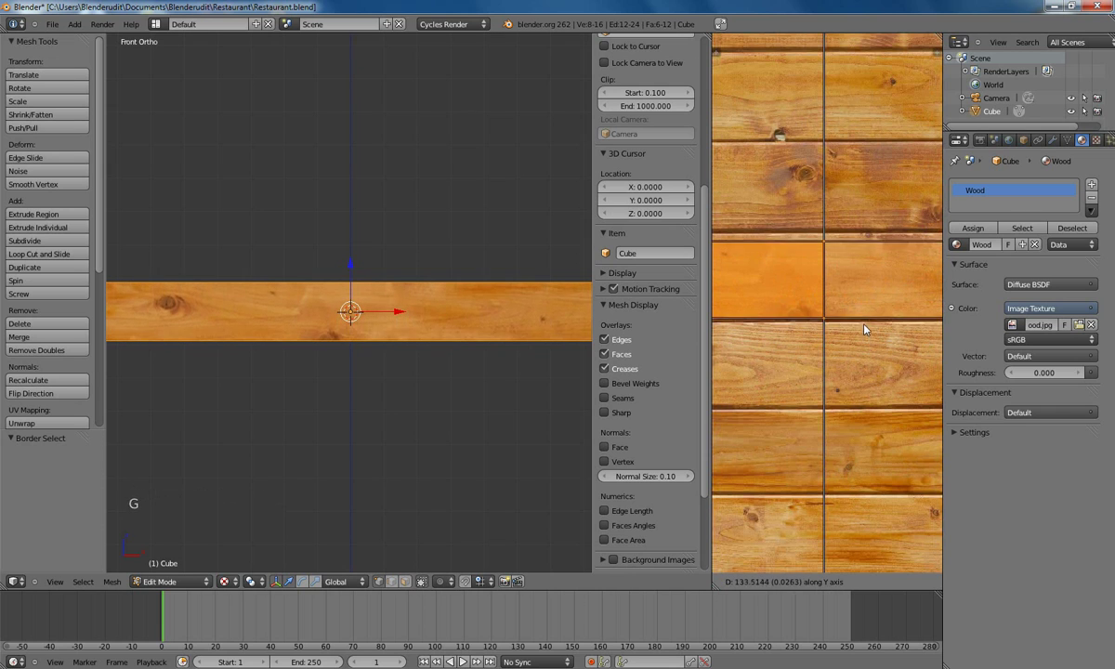
{"action": "left_click", "coordinate": [863, 328]}
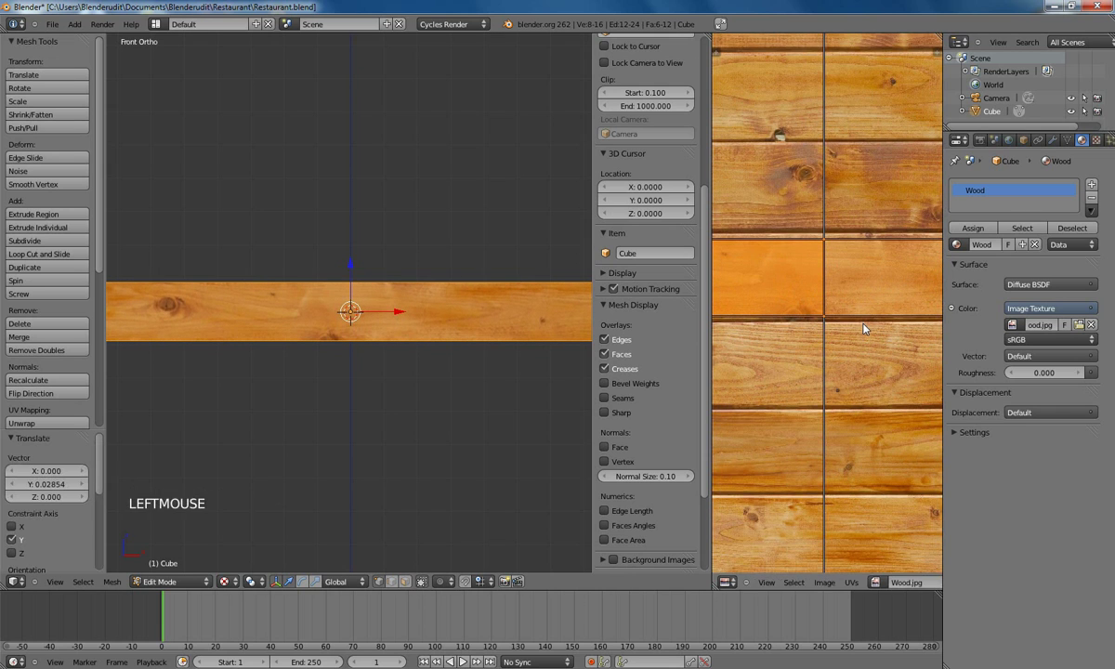
- Deselect the whole mesh and examine the wood texture on the tabletop's edge and leg from the front orthographic view
{"action": "scroll", "coordinate": [412, 259], "scroll_direction": "down", "scroll_amount": 8}
{"action": "scroll", "coordinate": [412, 258], "scroll_direction": "up", "scroll_amount": 5}
{"action": "key", "text": "a"}
{"action": "middle_click_drag", "start_coordinate": [412, 258], "coordinate": [429, 306]}
{"action": "key", "text": "KP_1"}
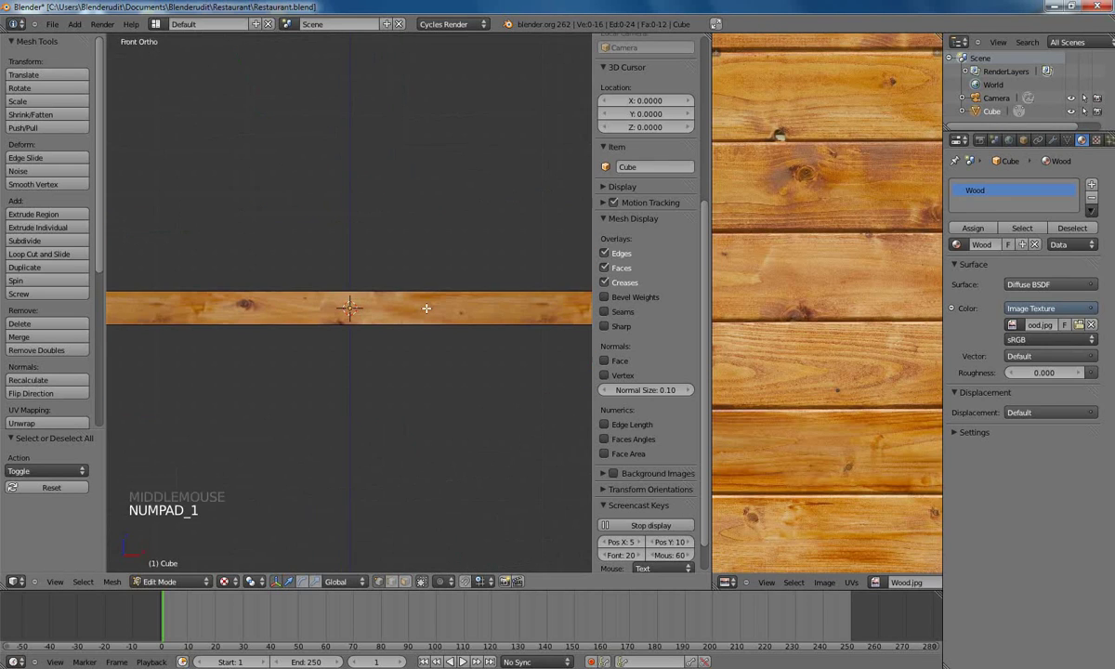
{"action": "middle_click_drag", "start_coordinate": [336, 361], "coordinate": [421, 308], "text": "shift"}
{"action": "middle_click_drag", "start_coordinate": [311, 344], "coordinate": [418, 308], "text": "shift"}
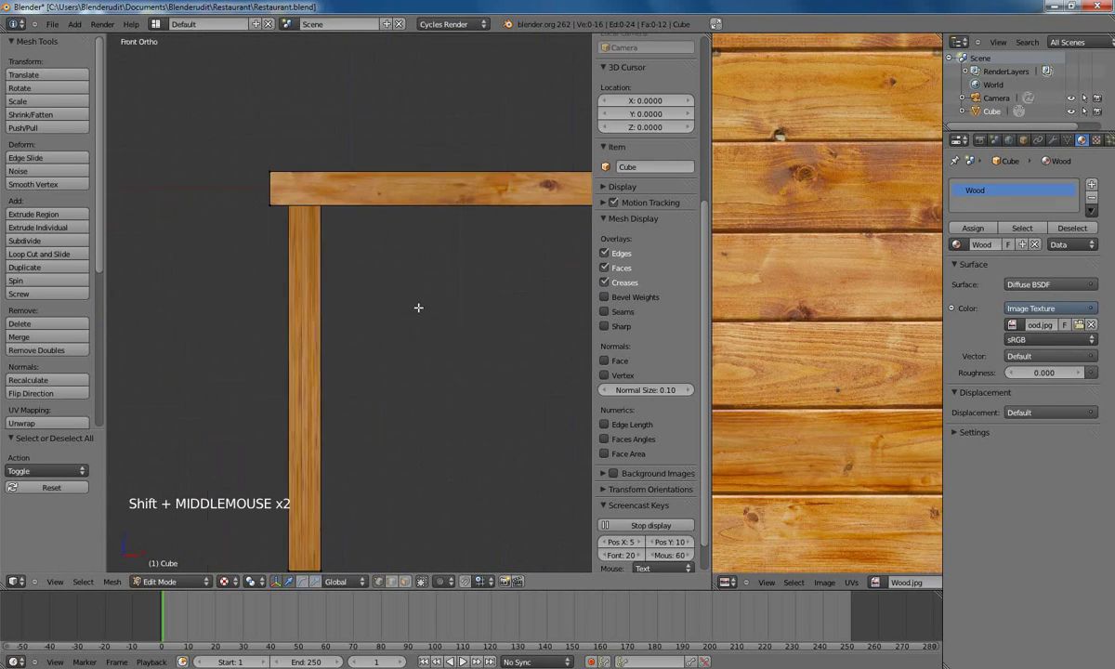
- Select only the leg's vertices in wireframe shading and unwrap them with Cube Projection
{"action": "key", "text": "z"}
{"action": "scroll", "coordinate": [336, 330], "scroll_direction": "down", "scroll_amount": 5}
{"action": "key", "text": "b"}
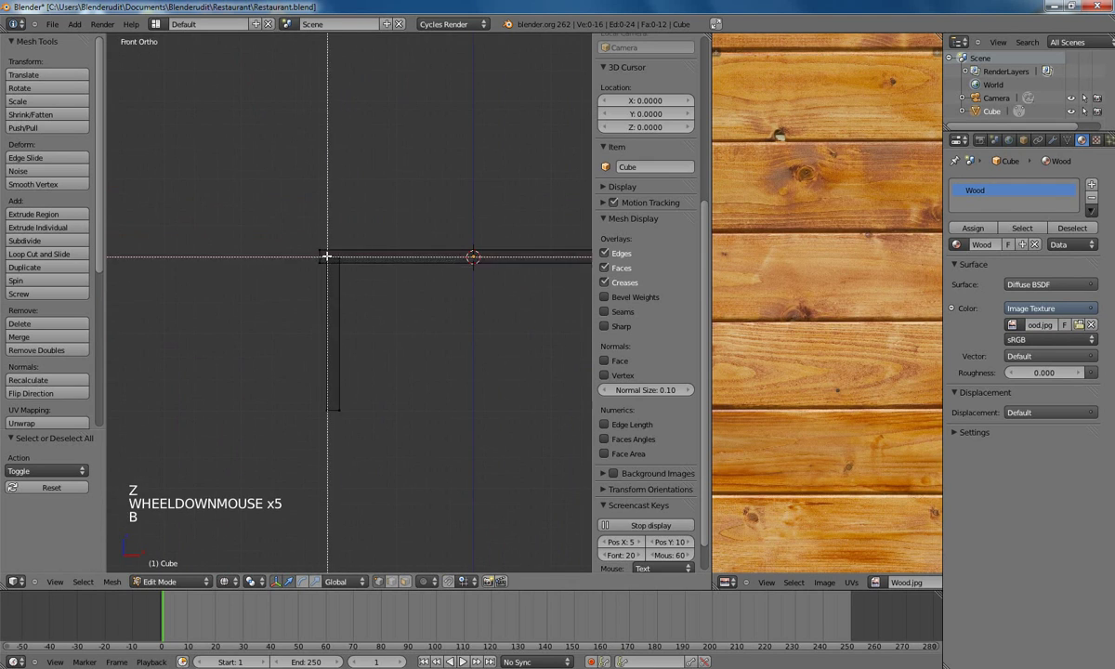
{"action": "left_click_drag", "start_coordinate": [321, 250], "coordinate": [363, 416]}
{"action": "key", "text": "u"}
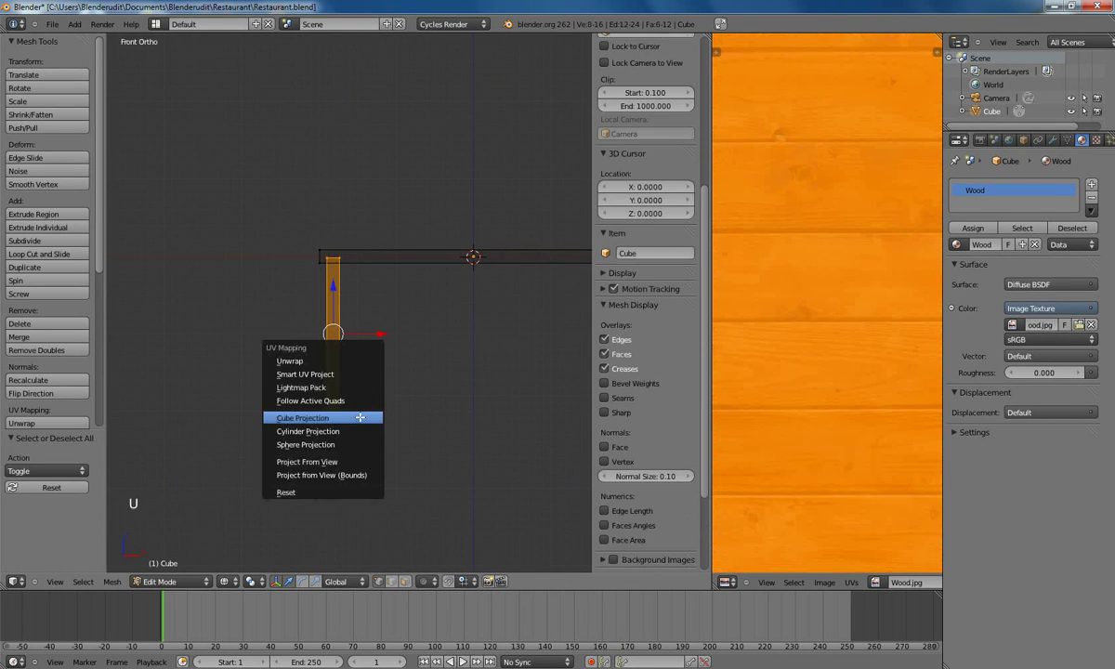
{"action": "left_click", "coordinate": [361, 417]}
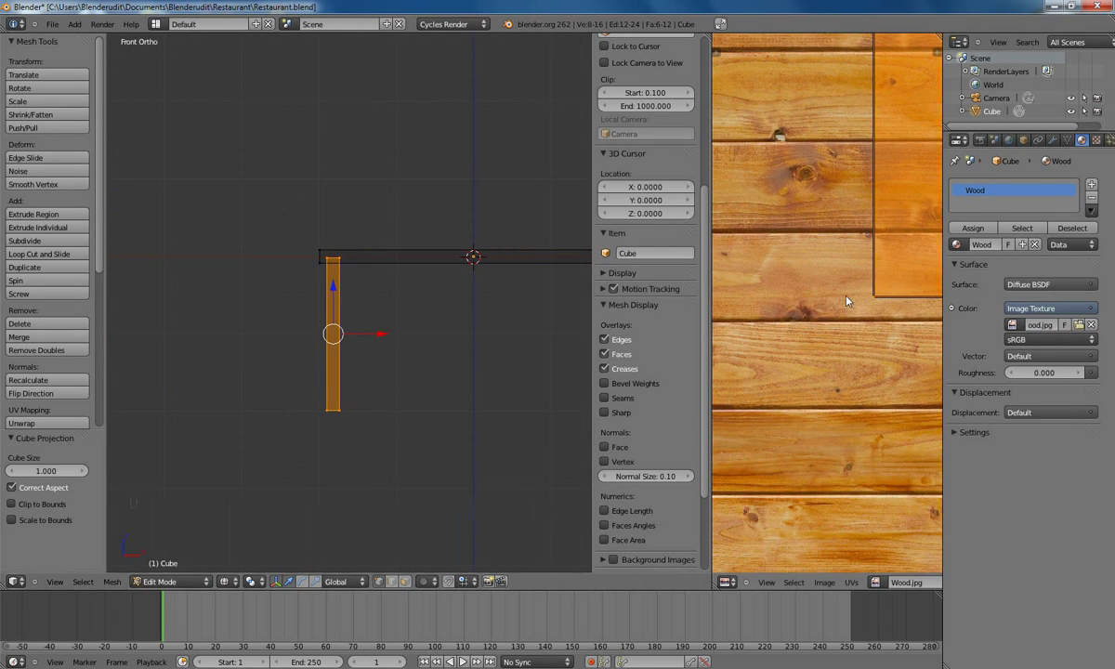
- Select one of the leg's two long UV strips and move it along X onto the other strip
{"action": "scroll", "coordinate": [847, 301], "scroll_direction": "down", "scroll_amount": 6}
{"action": "middle_click_drag", "start_coordinate": [859, 291], "coordinate": [826, 337], "text": "shift"}
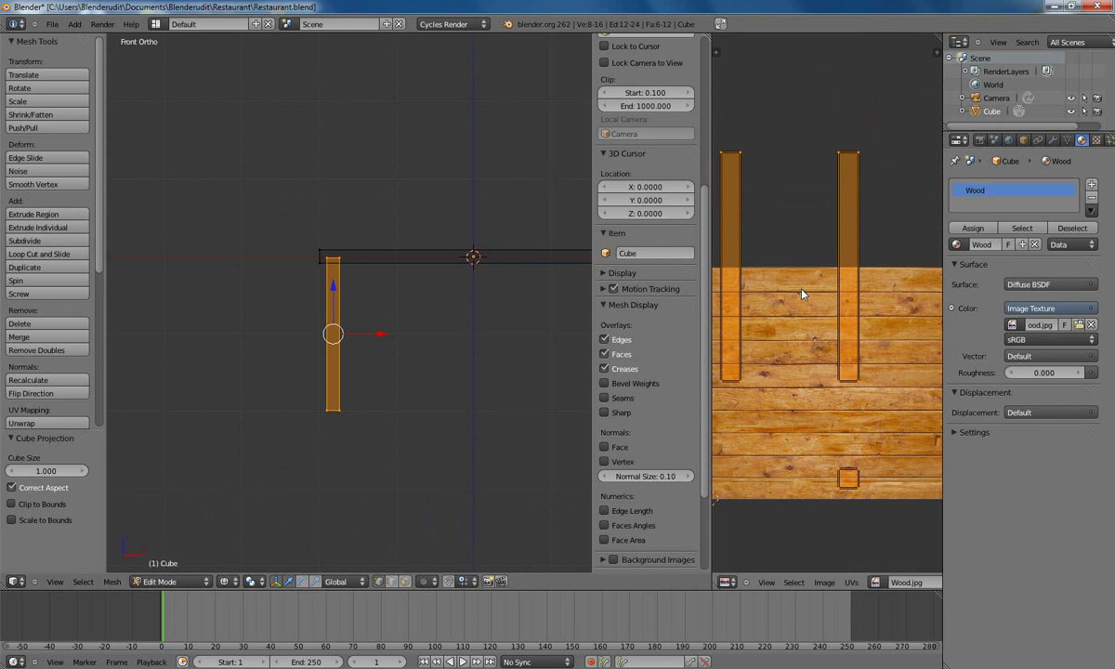
{"action": "key", "text": "a"}
{"action": "scroll", "coordinate": [792, 247], "scroll_direction": "down", "scroll_amount": 2}
{"action": "key", "text": "b"}
{"action": "left_click_drag", "start_coordinate": [737, 181], "coordinate": [775, 374]}
{"action": "scroll", "coordinate": [790, 261], "scroll_direction": "up", "scroll_amount": 3}
{"action": "scroll", "coordinate": [778, 267], "scroll_direction": "down", "scroll_amount": 1}
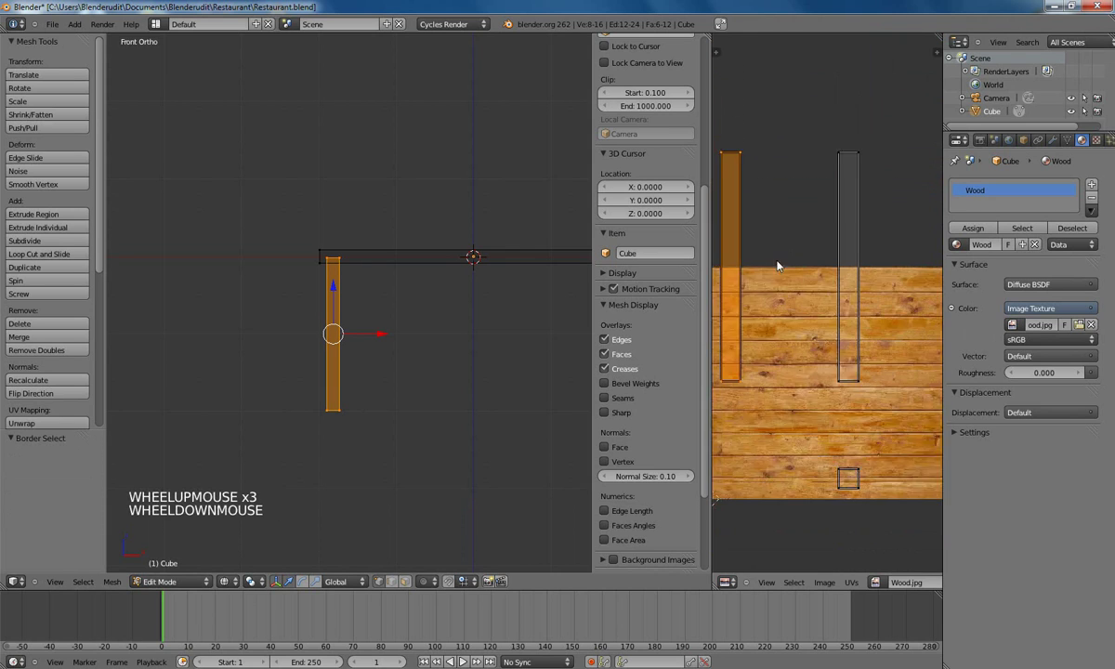
{"action": "scroll", "coordinate": [778, 267], "scroll_direction": "down", "scroll_amount": 1}
{"action": "key", "text": "g"}
{"action": "key", "text": "x"}
{"action": "left_click", "coordinate": [867, 260]}
- Select only the overlapping leg UV strips and rotate them about -90 degrees so they lie along the planks
{"action": "key", "text": "a"}
{"action": "key", "text": "b"}
{"action": "left_click_drag", "start_coordinate": [795, 139], "coordinate": [883, 395]}
{"action": "key", "text": "r"}
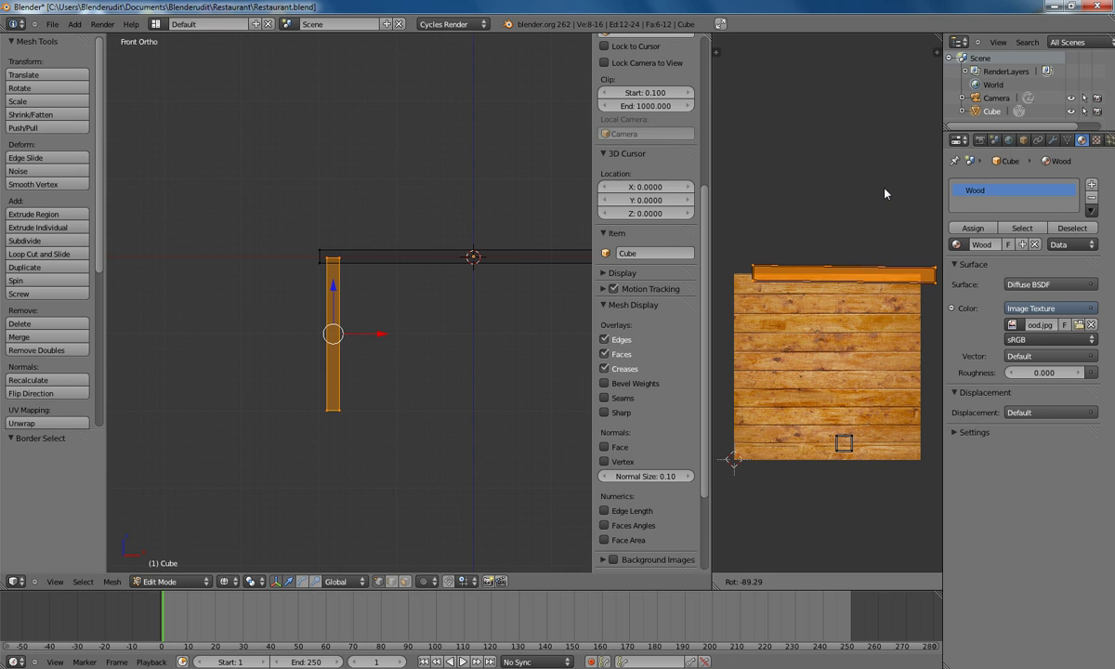
{"action": "left_click", "coordinate": [883, 191]}
- Move the rotated leg strips about -0.143 in X and -0.156 in Y to fit within a single plank
{"action": "scroll", "coordinate": [881, 251], "scroll_direction": "up", "scroll_amount": 3}
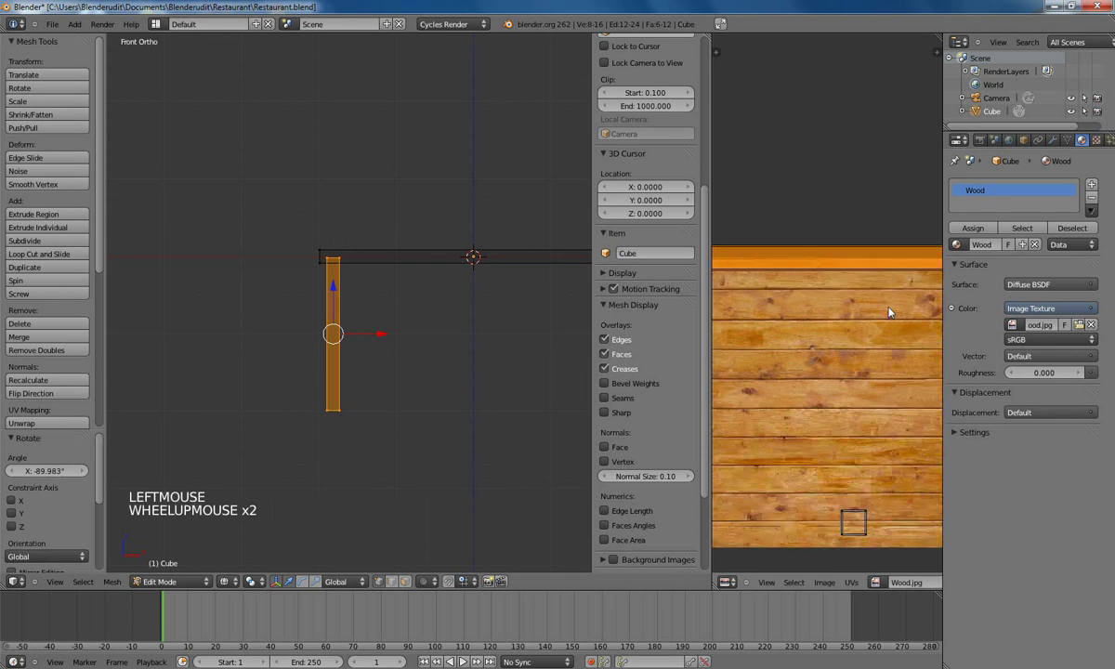
{"action": "key", "text": "g"}
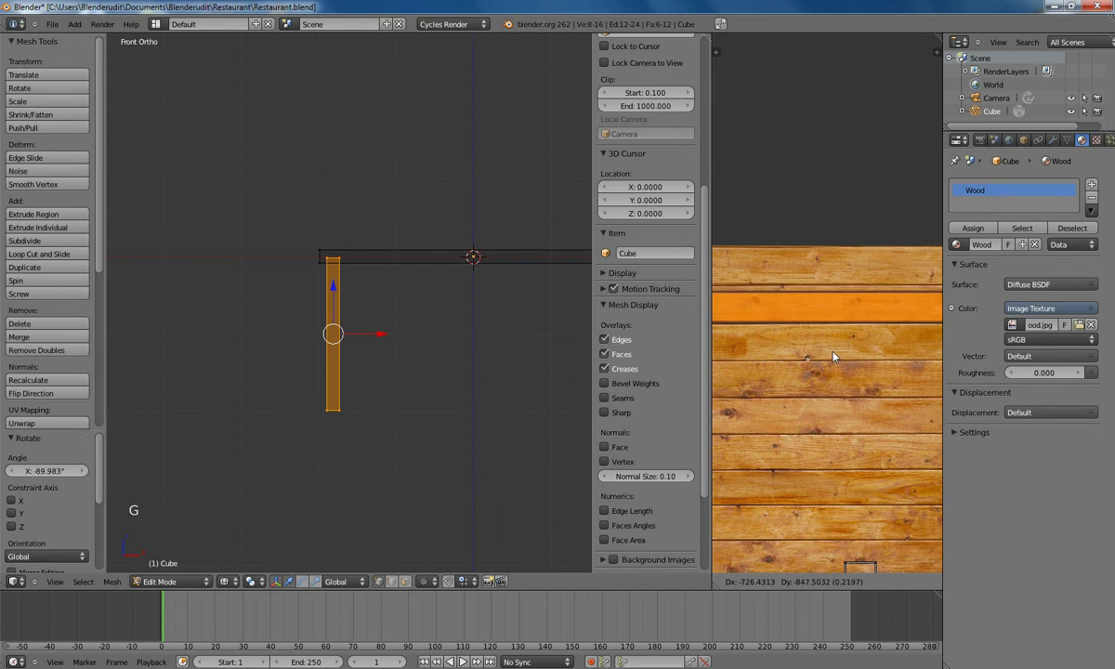
{"action": "left_click", "coordinate": [829, 352]}
{"action": "scroll", "coordinate": [727, 375], "scroll_direction": "down", "scroll_amount": 2}
{"action": "scroll", "coordinate": [726, 374], "scroll_direction": "down", "scroll_amount": 1}
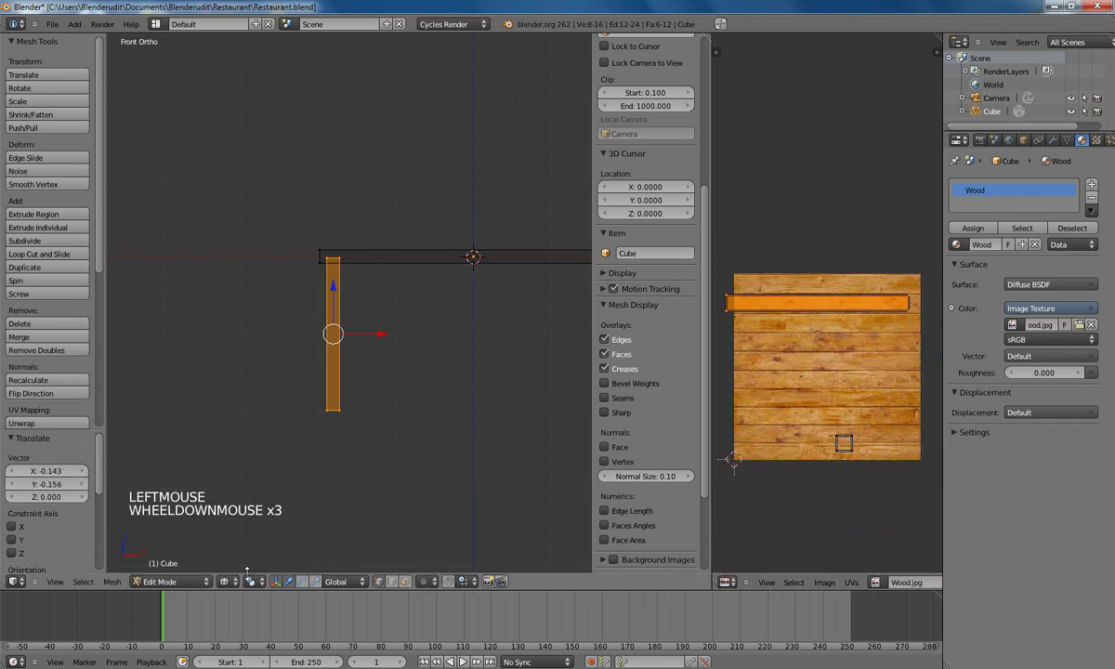
- Switch the viewport to Texture shading and examine the wood mapping on the leg's sides and end face
{"action": "left_click", "coordinate": [227, 582]}
{"action": "left_click", "coordinate": [249, 526]}
{"action": "scroll", "coordinate": [329, 276], "scroll_direction": "up", "scroll_amount": 9}
{"action": "mouse_move", "coordinate": [329, 276]}
{"action": "middle_mouse_down"}
{"action": "mouse_move", "coordinate": [293, 278]}
{"action": "mouse_move", "coordinate": [319, 279]}
{"action": "middle_mouse_up"}
{"action": "key", "text": "KP_1"}
{"action": "middle_click_drag", "start_coordinate": [327, 379], "coordinate": [314, 322], "text": "shift"}
{"action": "middle_click_drag", "start_coordinate": [788, 318], "coordinate": [770, 217], "text": "shift"}
- Select the leg's square end-face UV island and move it about 0.05 along Y to fit within one plank
{"action": "key", "text": "a"}
{"action": "scroll", "coordinate": [788, 339], "scroll_direction": "up", "scroll_amount": 5}
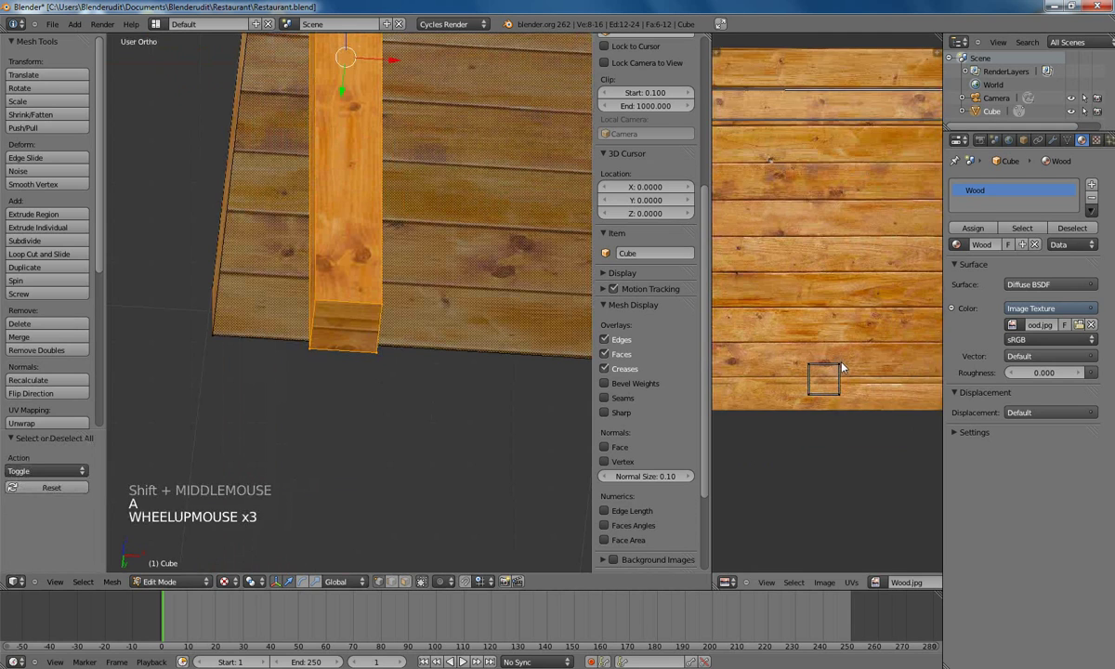
{"action": "key", "text": "b"}
{"action": "key", "text": "g"}
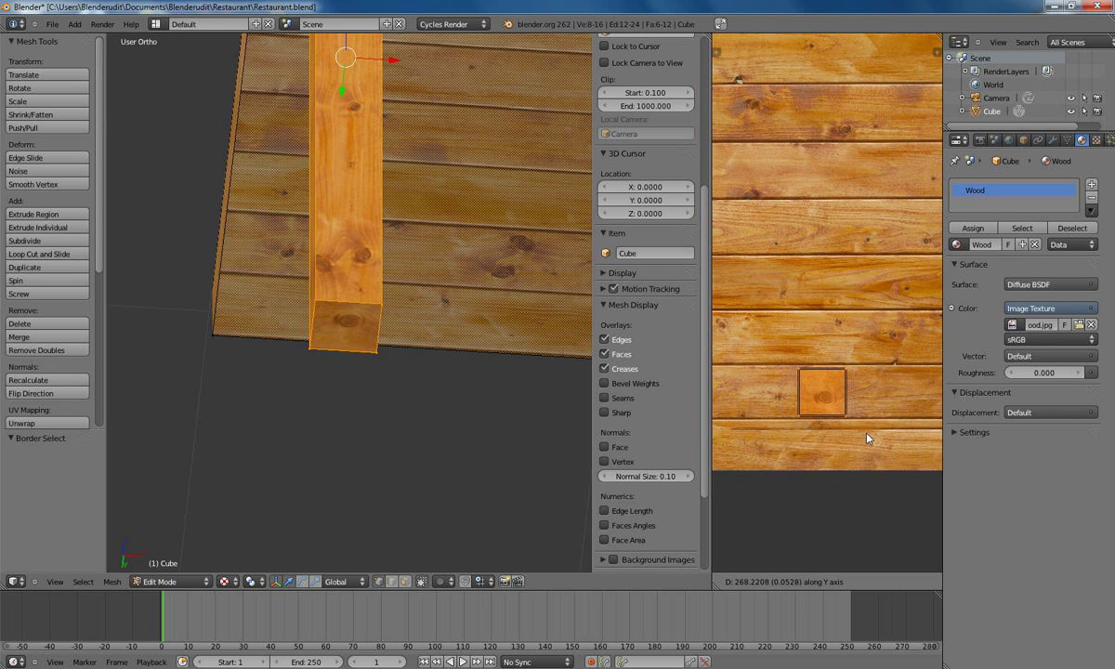
{"action": "left_click", "coordinate": [866, 436]}
{"action": "key", "text": "a"}
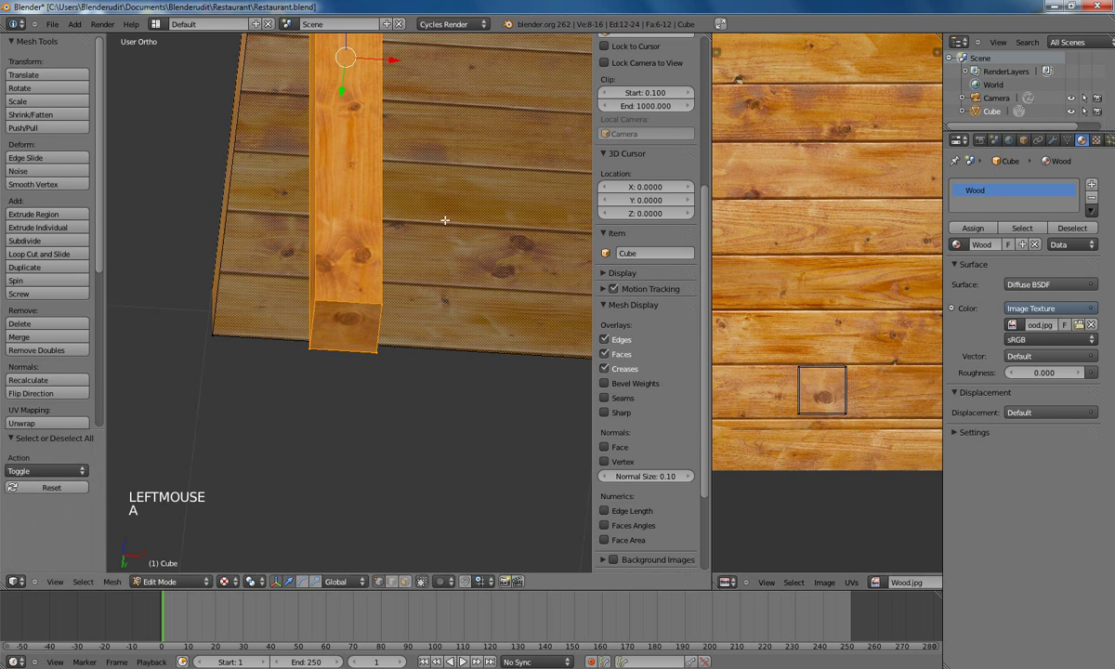
- Return to Object Mode, view the table from the front and save the file
{"action": "scroll", "coordinate": [406, 187], "scroll_direction": "down", "scroll_amount": 5}
{"action": "key", "text": "Tab"}
{"action": "middle_click_drag", "start_coordinate": [406, 187], "coordinate": [499, 276]}
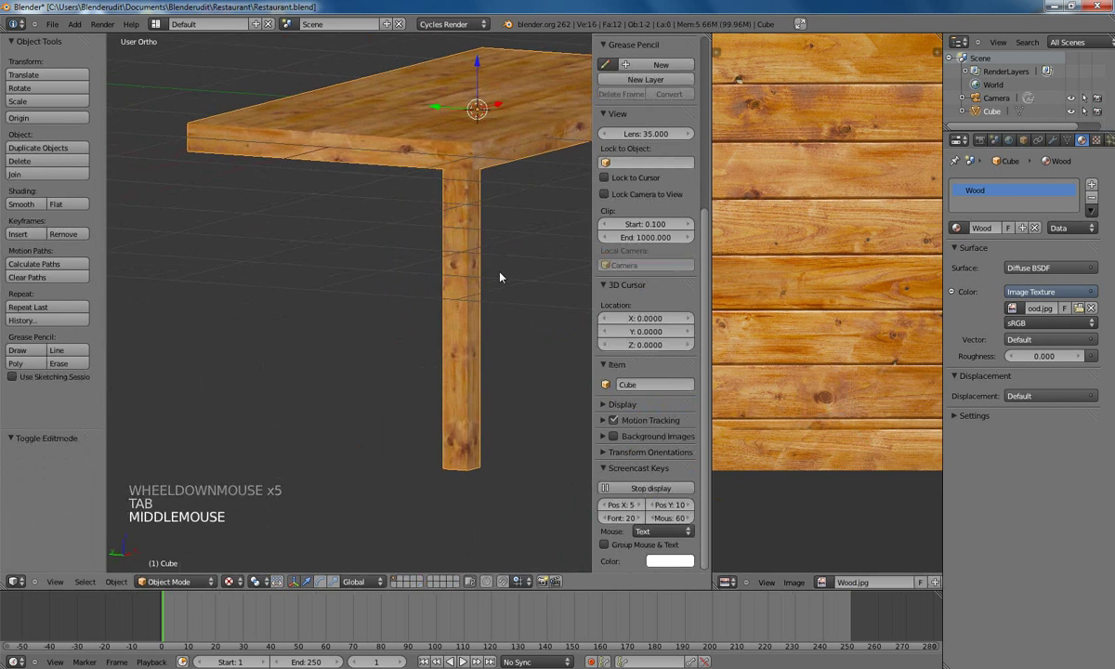
{"action": "key", "text": "KP_1"}
{"action": "scroll", "coordinate": [440, 277], "scroll_direction": "down", "scroll_amount": 9}
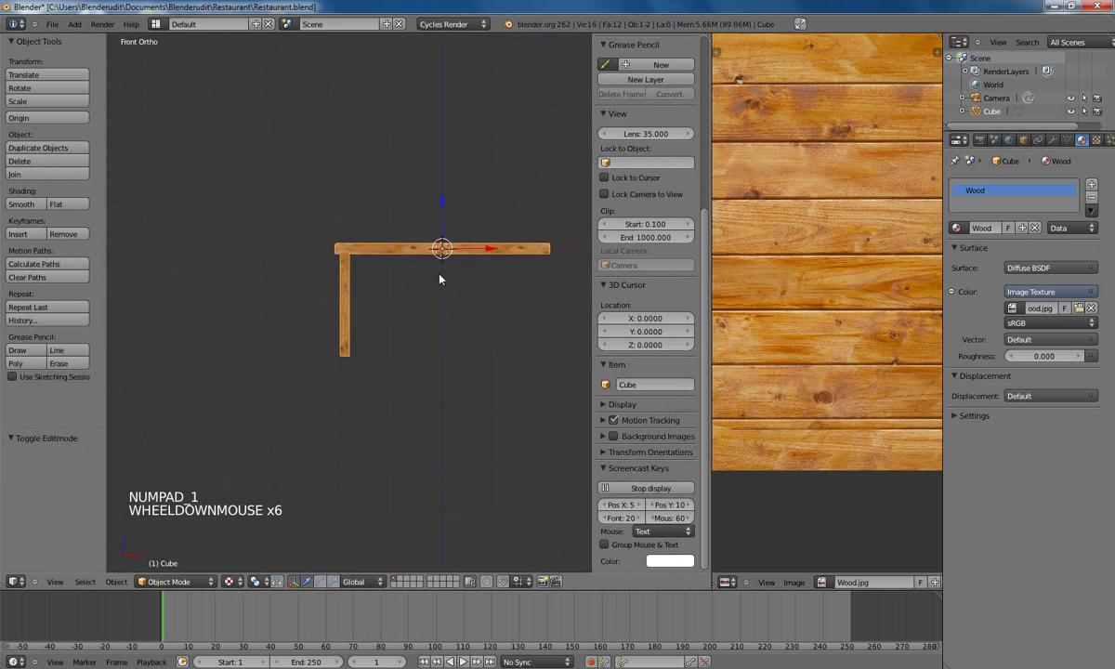
{"action": "middle_click_drag", "start_coordinate": [463, 259], "coordinate": [421, 274], "text": "shift"}
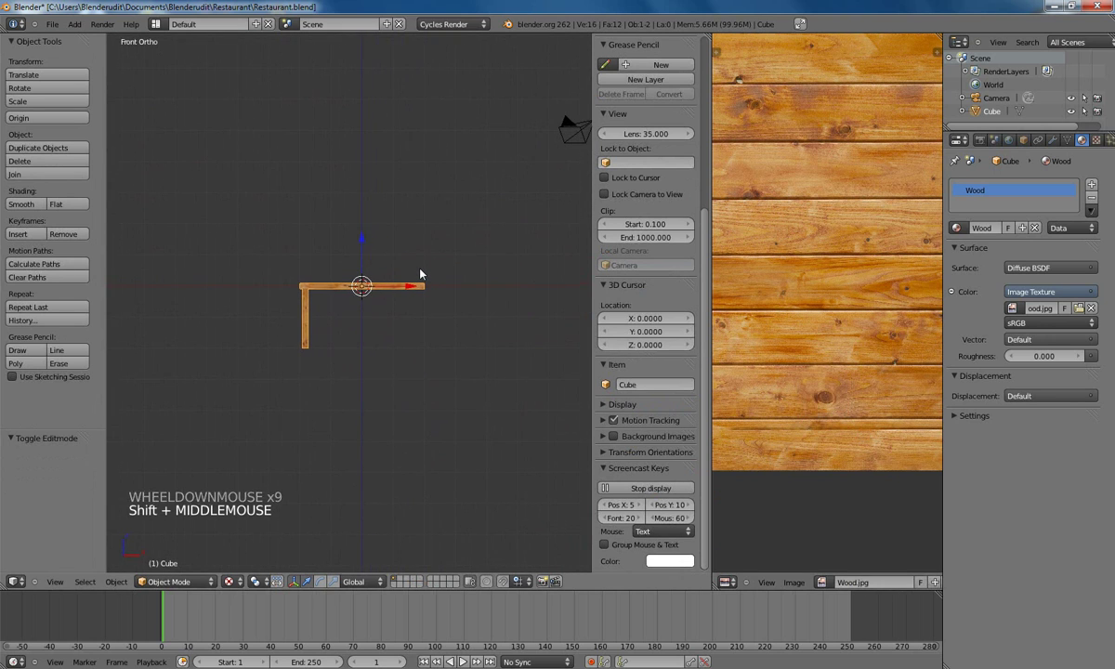
{"action": "key", "text": "ctrl+s"}
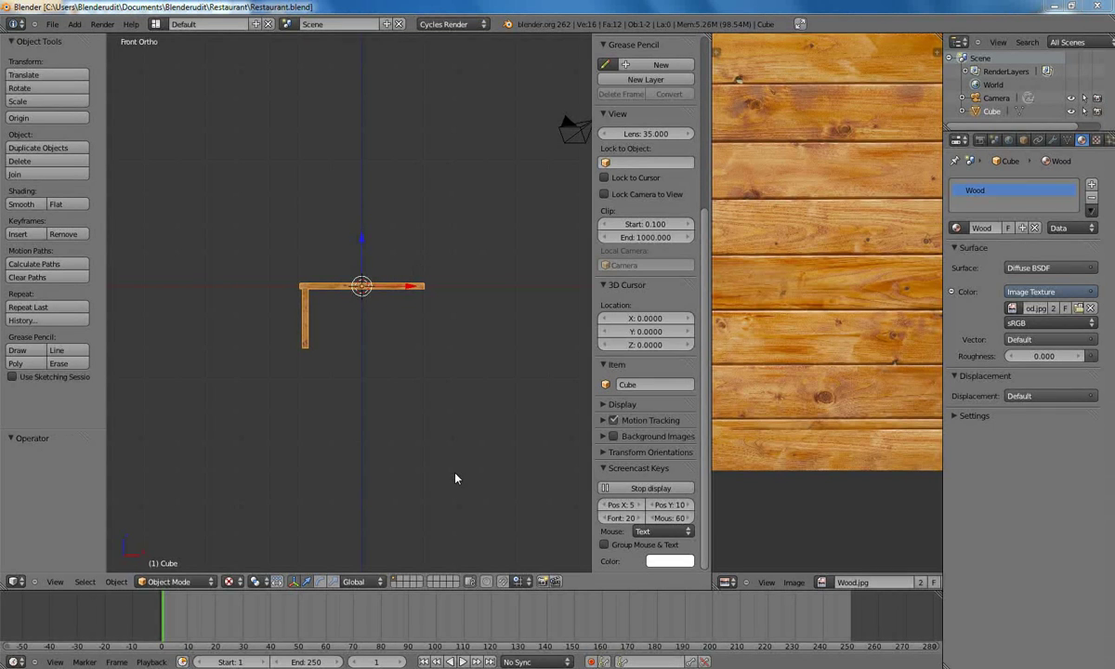
- Duplicate the leg in the top wireframe view and place the copy about 1.657 along Y at the adjacent corner
{"action": "right_click", "coordinate": [362, 286]}
{"action": "key", "text": "Tab"}
{"action": "key", "text": "KP_7"}
{"action": "scroll", "coordinate": [325, 309], "scroll_direction": "up", "scroll_amount": 4}
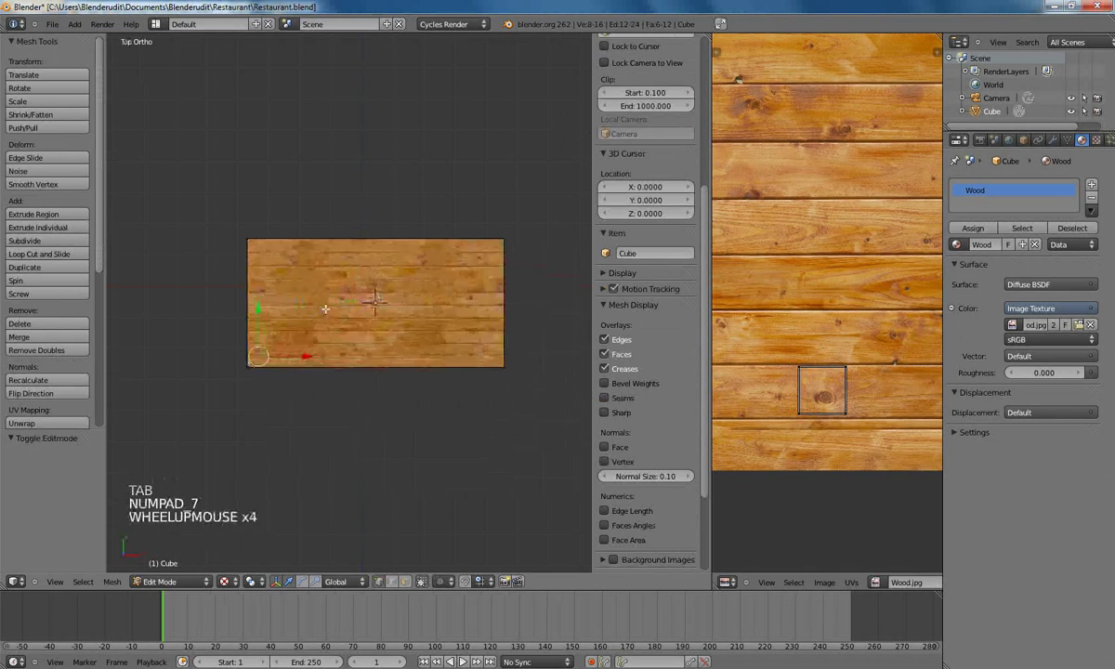
{"action": "scroll", "coordinate": [326, 309], "scroll_direction": "up", "scroll_amount": 3}
{"action": "key", "text": "z"}
{"action": "key", "text": "b"}
{"action": "left_click_drag", "start_coordinate": [162, 375], "coordinate": [223, 395]}
{"action": "scroll", "coordinate": [235, 389], "scroll_direction": "up", "scroll_amount": 1}
{"action": "key", "text": "shift+d"}
{"action": "key", "text": "y"}
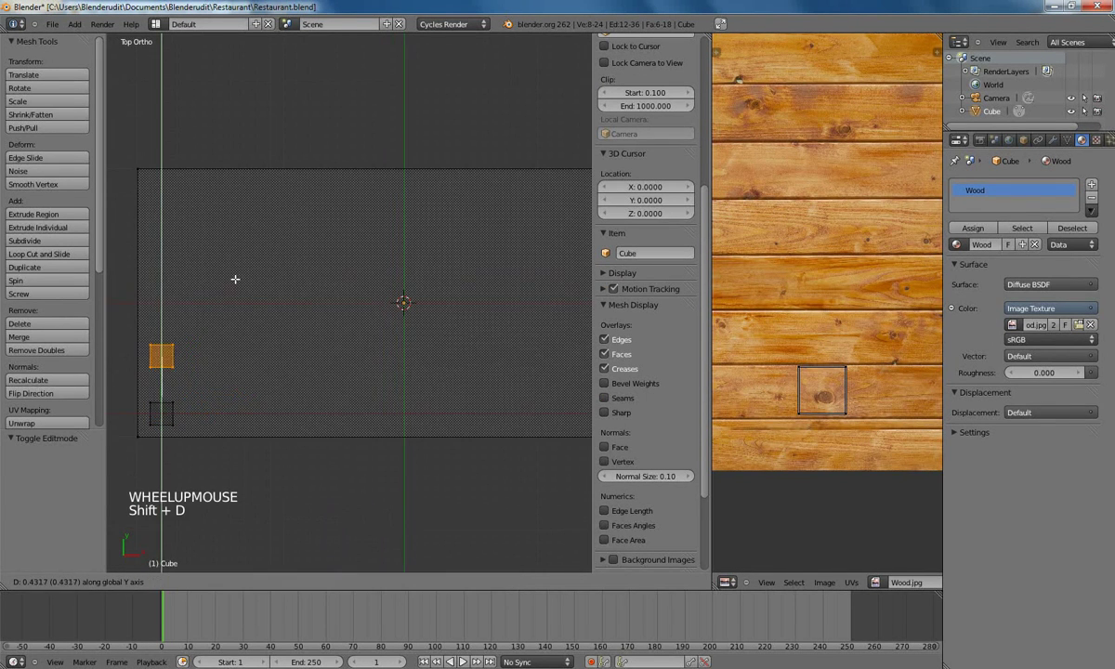
{"action": "left_click", "coordinate": [231, 167]}
- Select both legs and duplicate them about 3.580 along X to the tabletop's opposite end
{"action": "key", "text": "b"}
{"action": "left_click_drag", "start_coordinate": [128, 174], "coordinate": [199, 429]}
{"action": "scroll", "coordinate": [411, 327], "scroll_direction": "down", "scroll_amount": 4}
{"action": "middle_click_drag", "start_coordinate": [411, 326], "coordinate": [329, 301], "text": "shift"}
{"action": "key", "text": "shift+d"}
{"action": "key", "text": "x"}
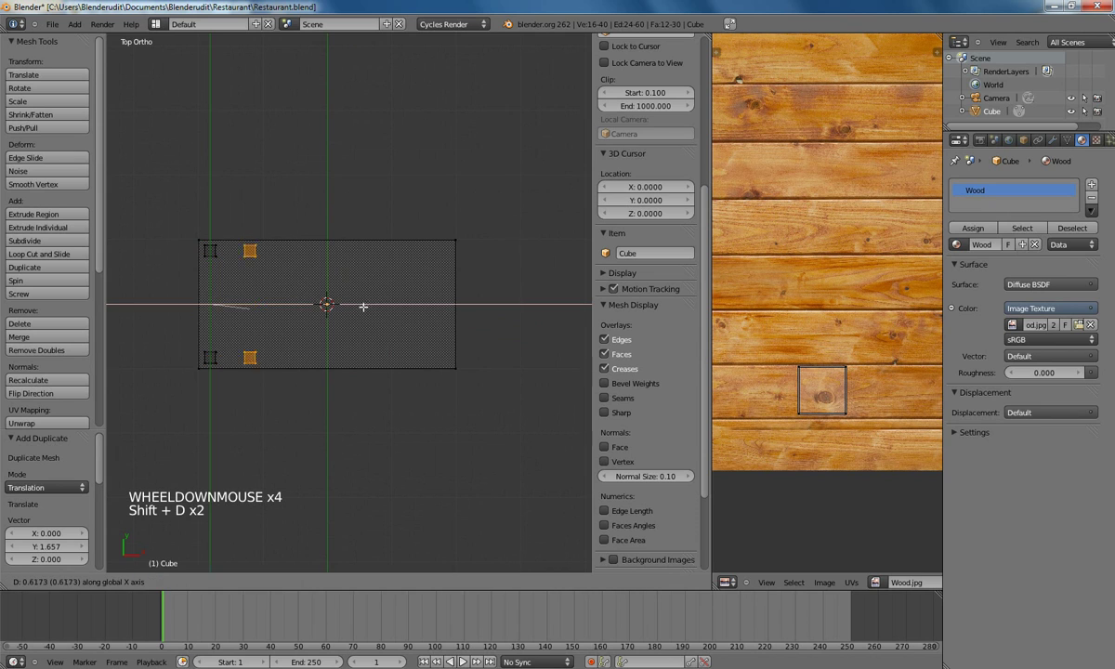
{"action": "left_click", "coordinate": [530, 331]}
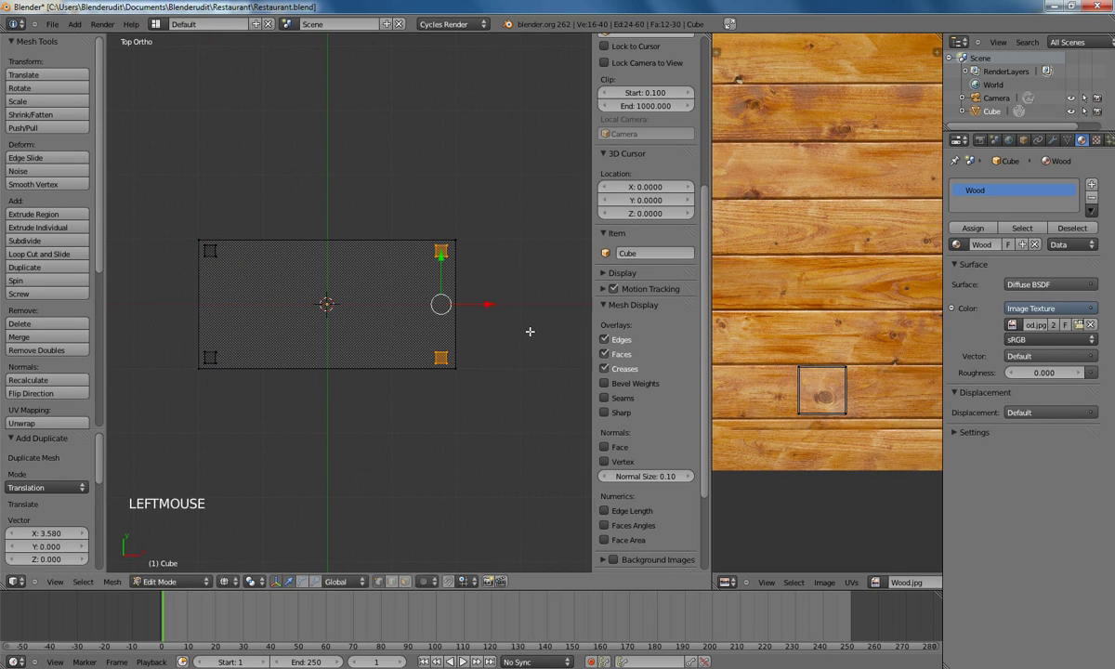
- Return to Object Mode with solid shading and examine the four-legged table from the front and in perspective
{"action": "scroll", "coordinate": [473, 301], "scroll_direction": "up", "scroll_amount": 1}
{"action": "key", "text": "Tab"}
{"action": "mouse_move", "coordinate": [397, 331]}
{"action": "middle_mouse_down"}
{"action": "mouse_move", "coordinate": [386, 353]}
{"action": "mouse_move", "coordinate": [400, 306]}
{"action": "middle_mouse_up"}
{"action": "key", "text": "z"}
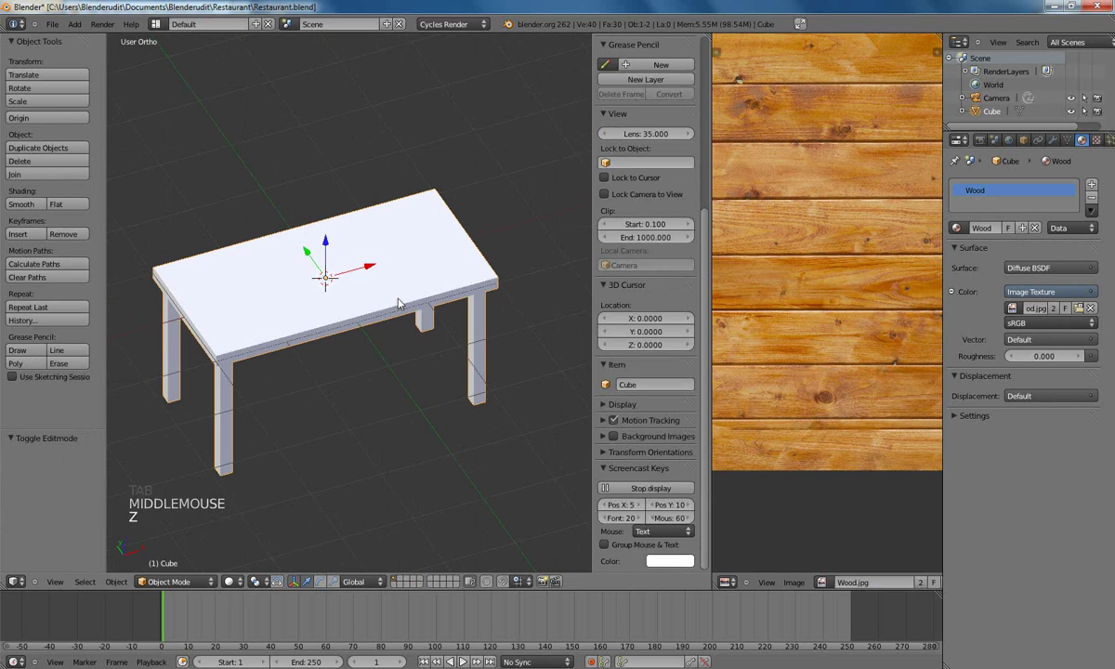
{"action": "key", "text": "KP_1"}
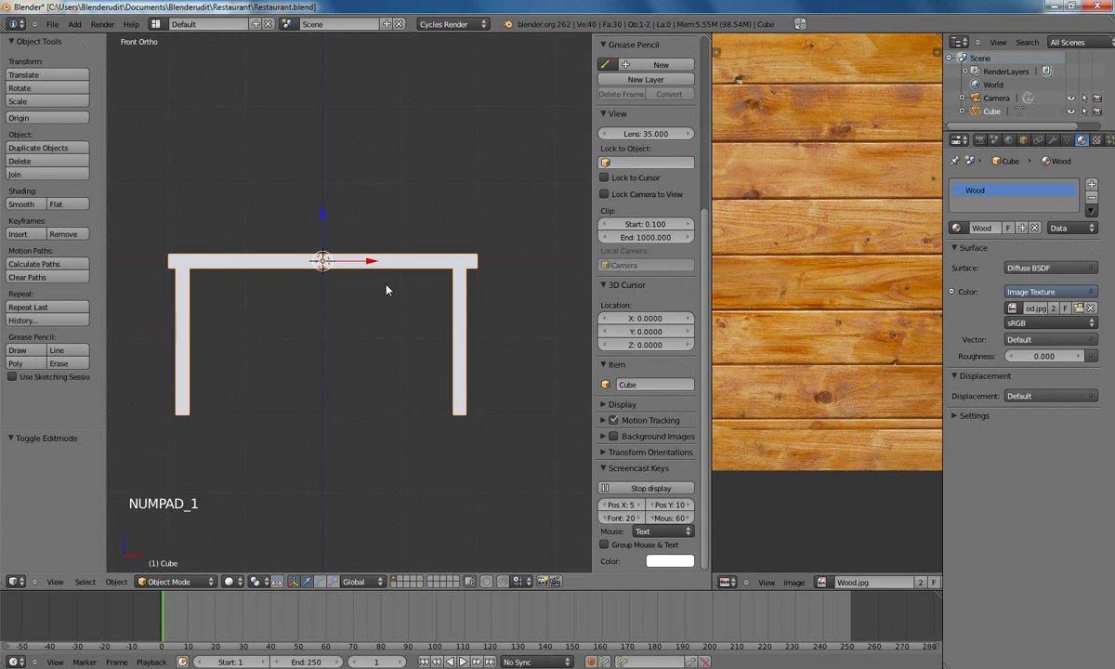
{"action": "key", "text": "KP_5"}
{"action": "middle_click_drag", "start_coordinate": [387, 290], "coordinate": [427, 313]}
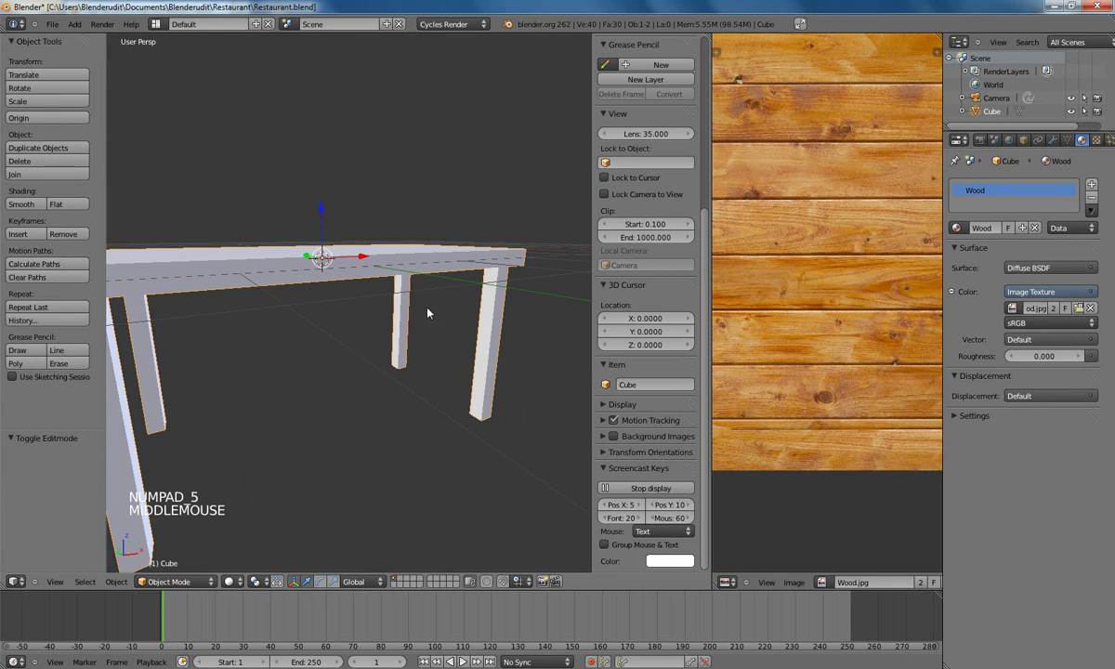
{"action": "scroll", "coordinate": [434, 313], "scroll_direction": "down", "scroll_amount": 3}
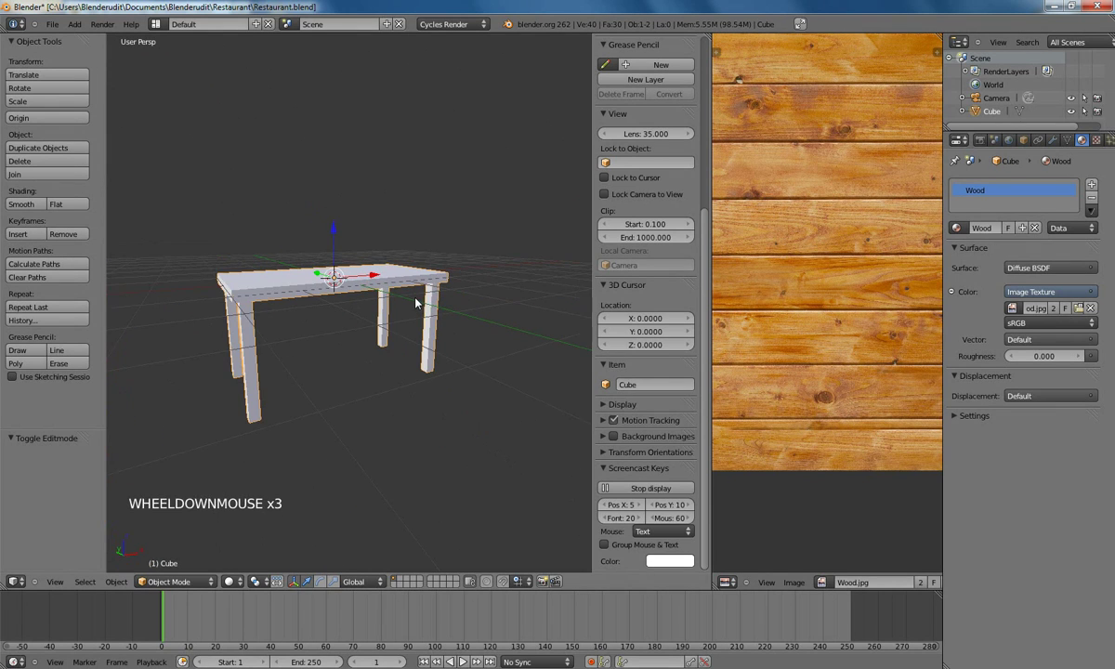
- Set the Wood material's viewport color to a light orange
{"action": "left_click", "coordinate": [966, 418]}
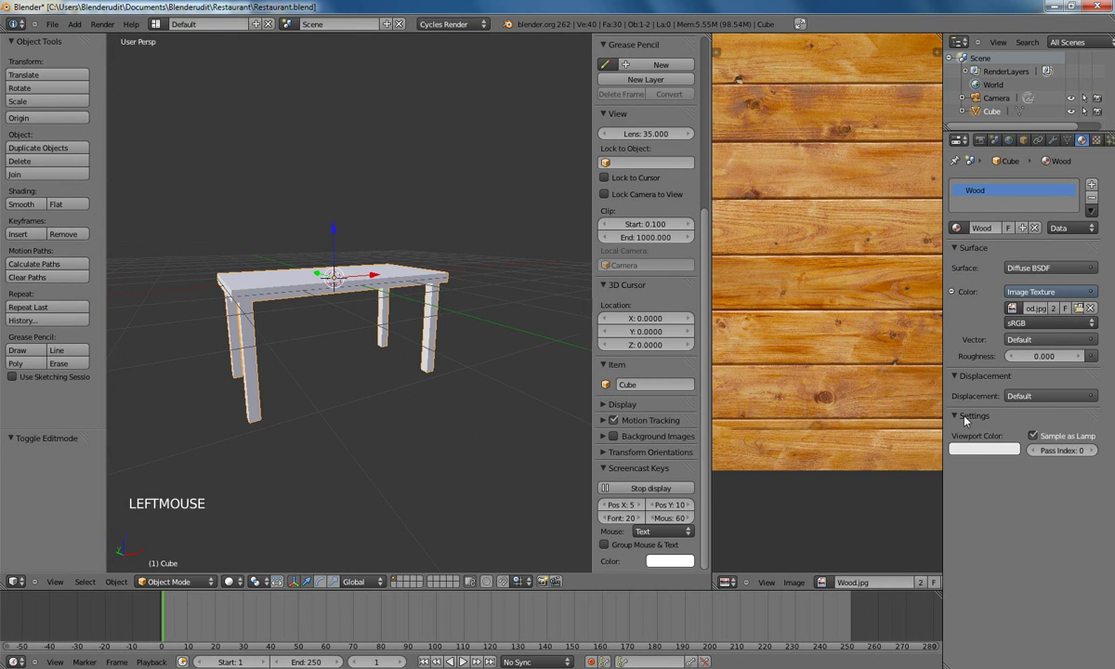
{"action": "left_click", "coordinate": [982, 452]}
{"action": "left_click_drag", "start_coordinate": [950, 319], "coordinate": [935, 361]}
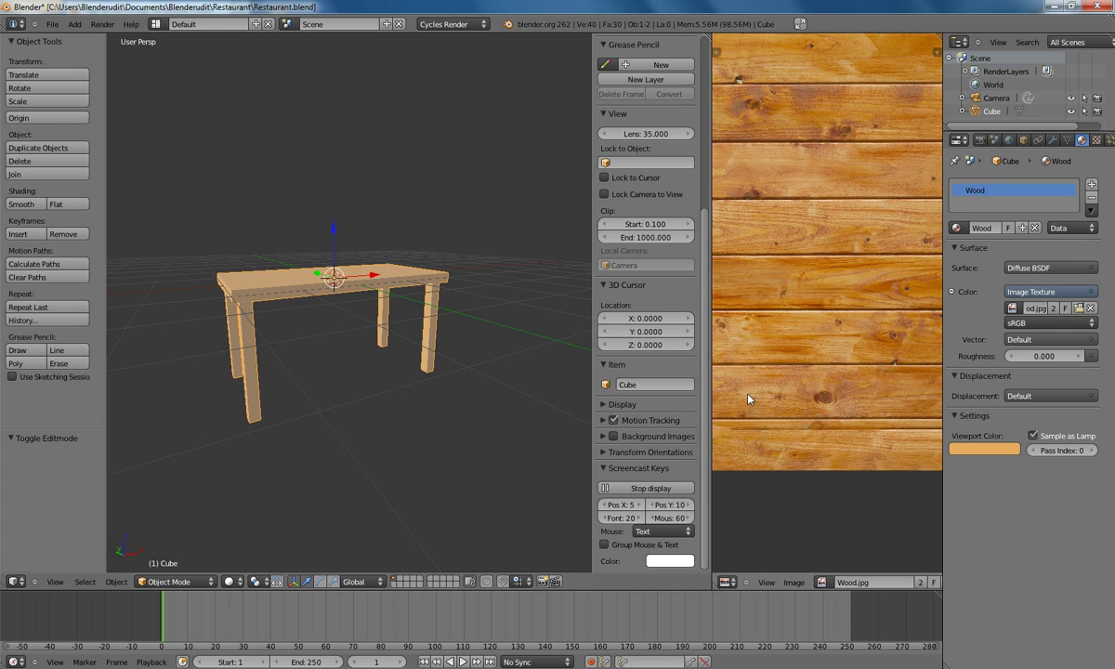
- Split the image editor area in two, make the lower part a 3D View and hide its side panels
{"action": "left_click_drag", "start_coordinate": [715, 587], "coordinate": [708, 435]}
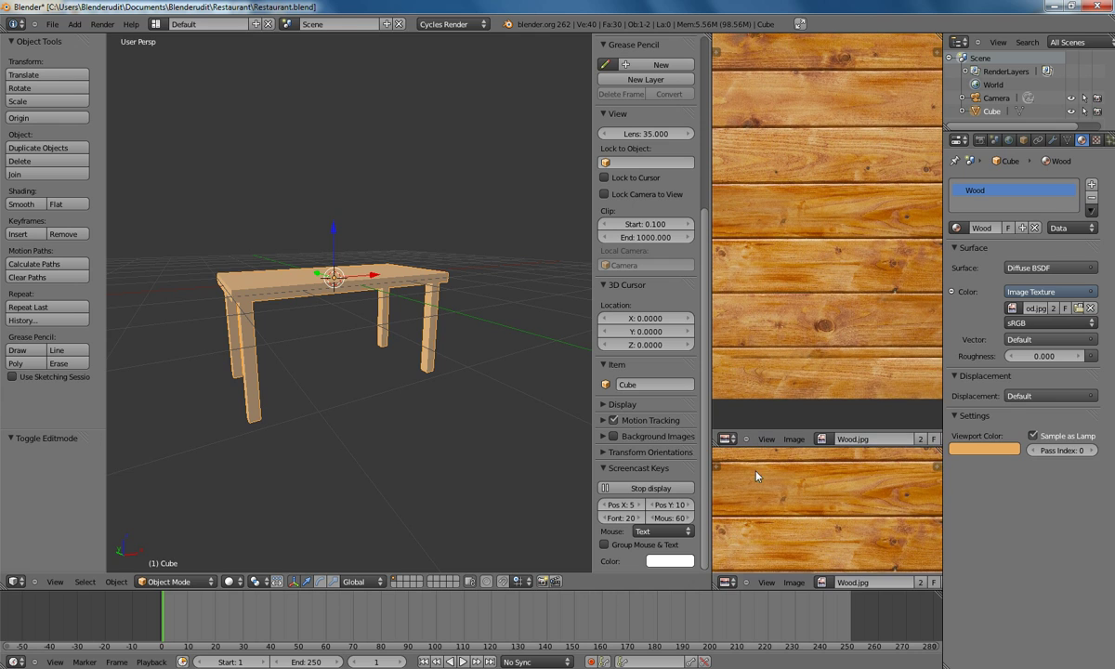
{"action": "left_click", "coordinate": [729, 585]}
{"action": "left_click", "coordinate": [744, 640]}
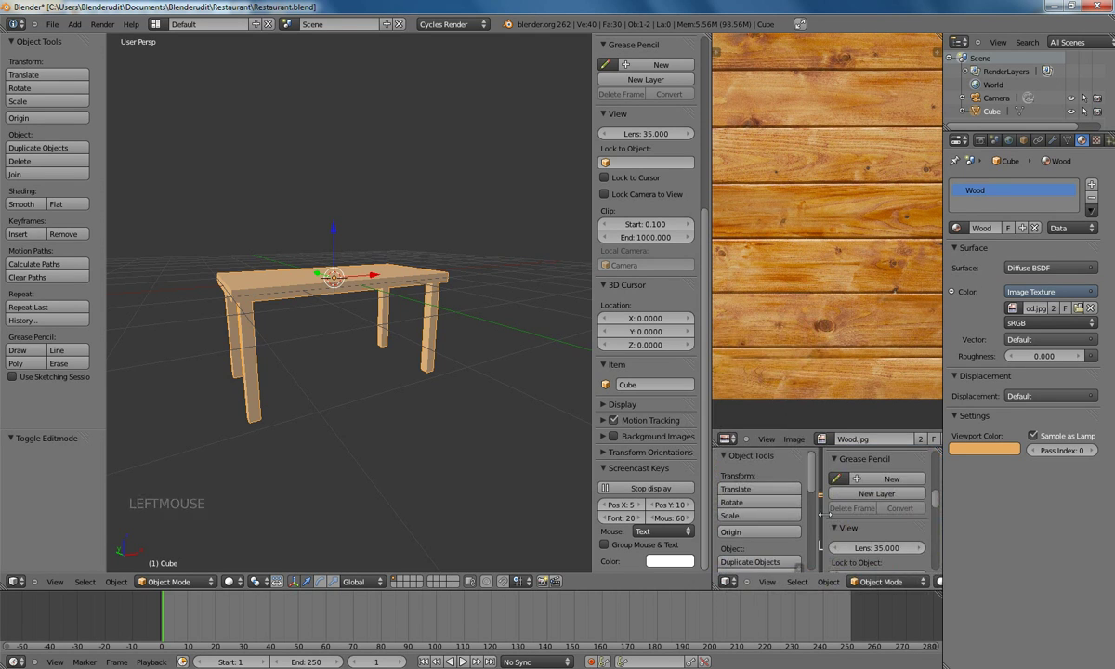
{"action": "key", "text": "n"}
{"action": "key", "text": "t"}
- Frame the table in perspective in the small 3D View, set it to Rendered shading and inspect the tabletop
{"action": "scroll", "coordinate": [863, 487], "scroll_direction": "up", "scroll_amount": 2}
{"action": "middle_click_drag", "start_coordinate": [862, 487], "coordinate": [829, 507]}
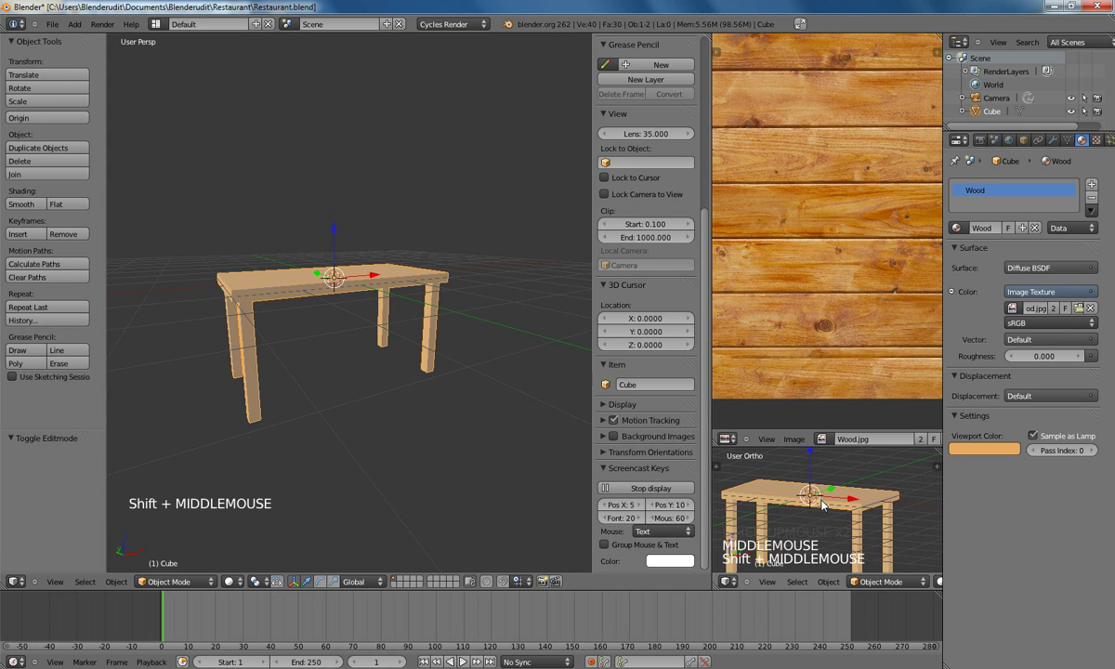
{"action": "key", "text": "KP_5"}
{"action": "mouse_move", "coordinate": [780, 474]}
{"action": "middle_mouse_down"}
{"action": "mouse_move", "coordinate": [884, 569]}
{"action": "mouse_move", "coordinate": [832, 582]}
{"action": "middle_mouse_up"}
{"action": "left_click", "coordinate": [887, 582]}
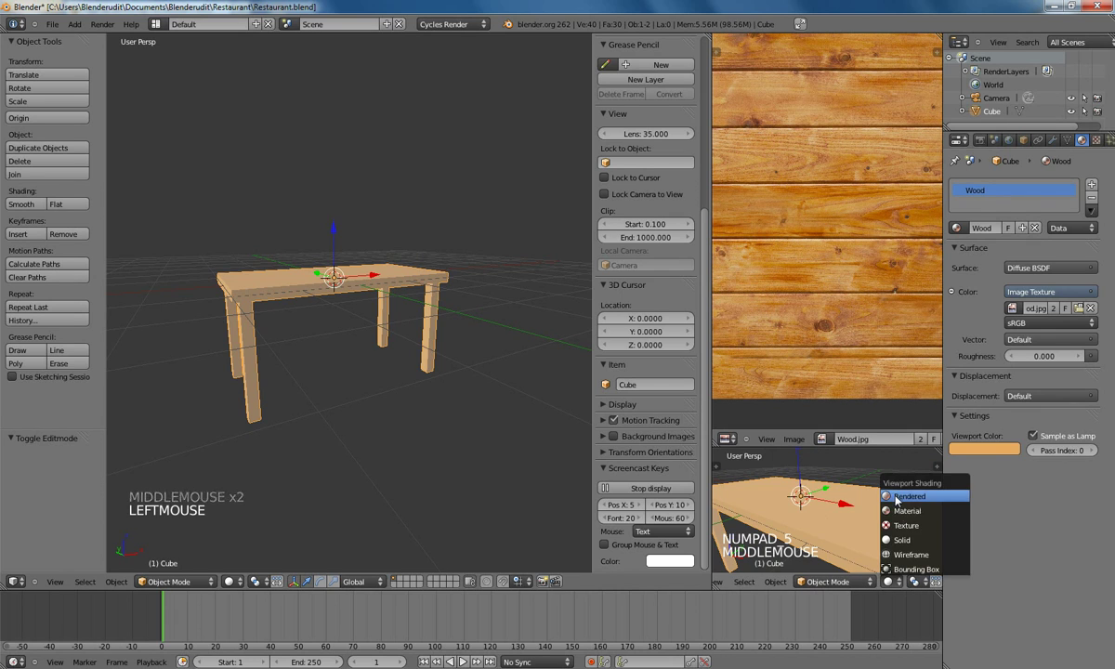
{"action": "left_click", "coordinate": [906, 497]}
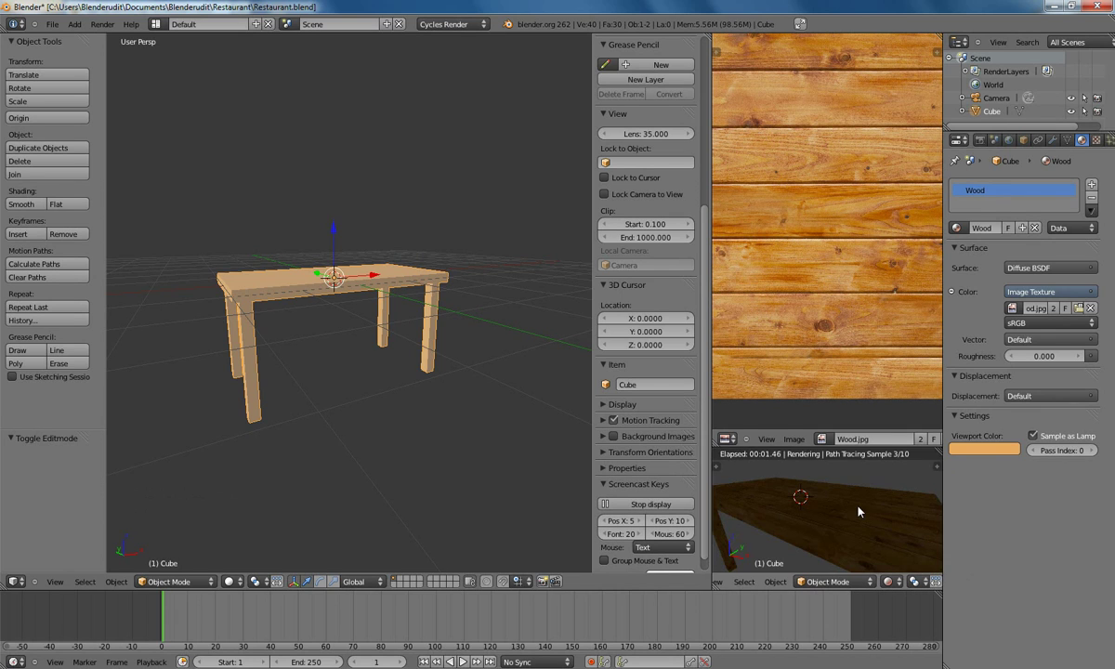
{"action": "middle_click_drag", "start_coordinate": [859, 511], "coordinate": [831, 530]}
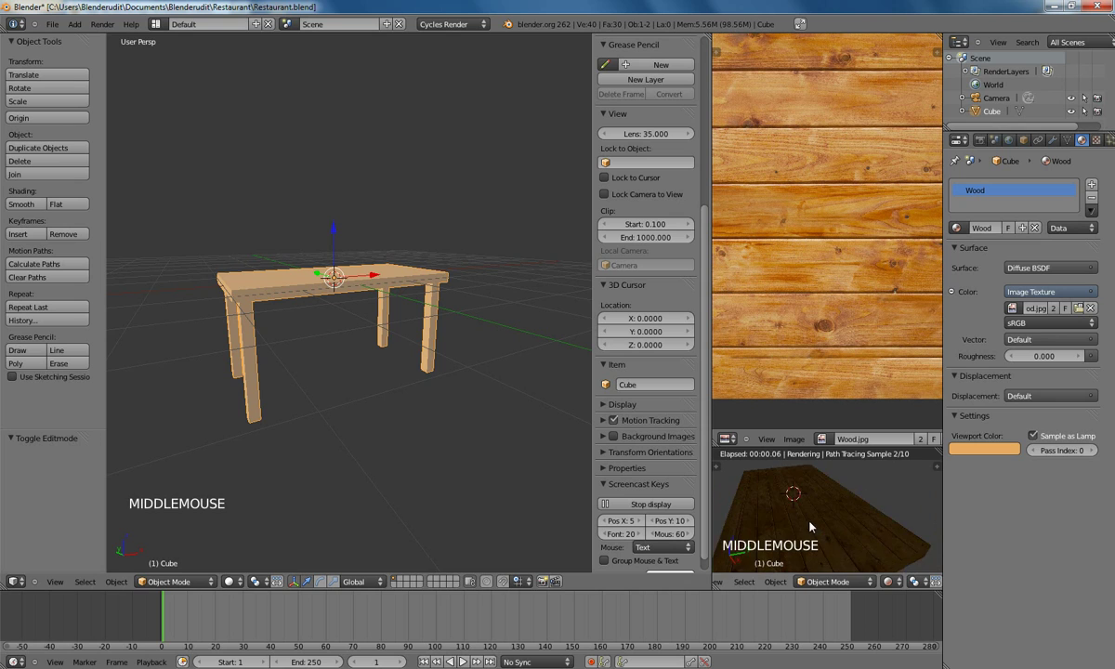
{"action": "scroll", "coordinate": [826, 516], "scroll_direction": "up", "scroll_amount": 2}
{"action": "mouse_move", "coordinate": [823, 512]}
{"action": "middle_mouse_down"}
{"action": "mouse_move", "coordinate": [864, 517]}
{"action": "mouse_move", "coordinate": [820, 526]}
{"action": "middle_mouse_up"}
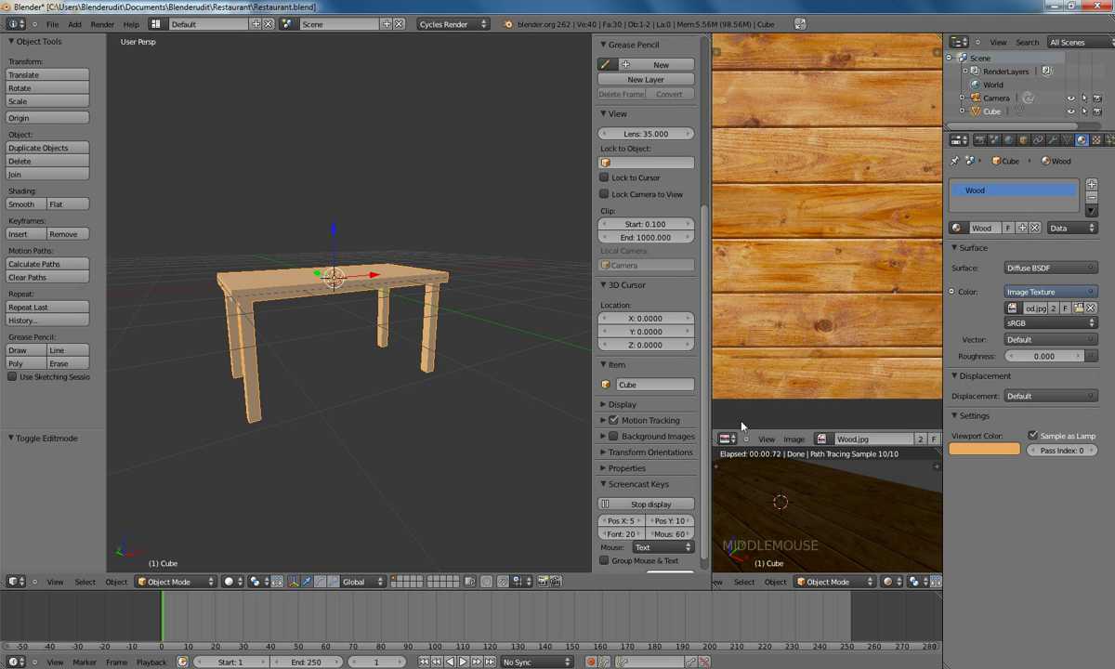
- Change the remaining image editor to the Node Editor and bring the Wood material's nodes into view
{"action": "left_click", "coordinate": [726, 439]}
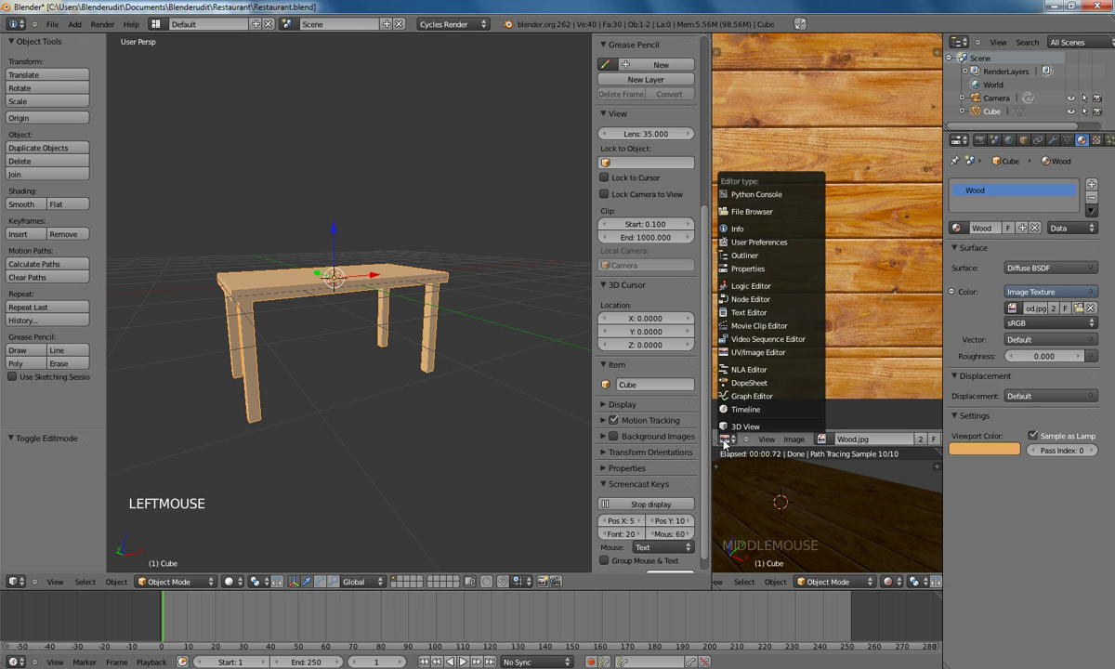
{"action": "left_click", "coordinate": [752, 300]}
{"action": "scroll", "coordinate": [818, 241], "scroll_direction": "up", "scroll_amount": 3}
{"action": "middle_click_drag", "start_coordinate": [819, 241], "coordinate": [783, 244]}
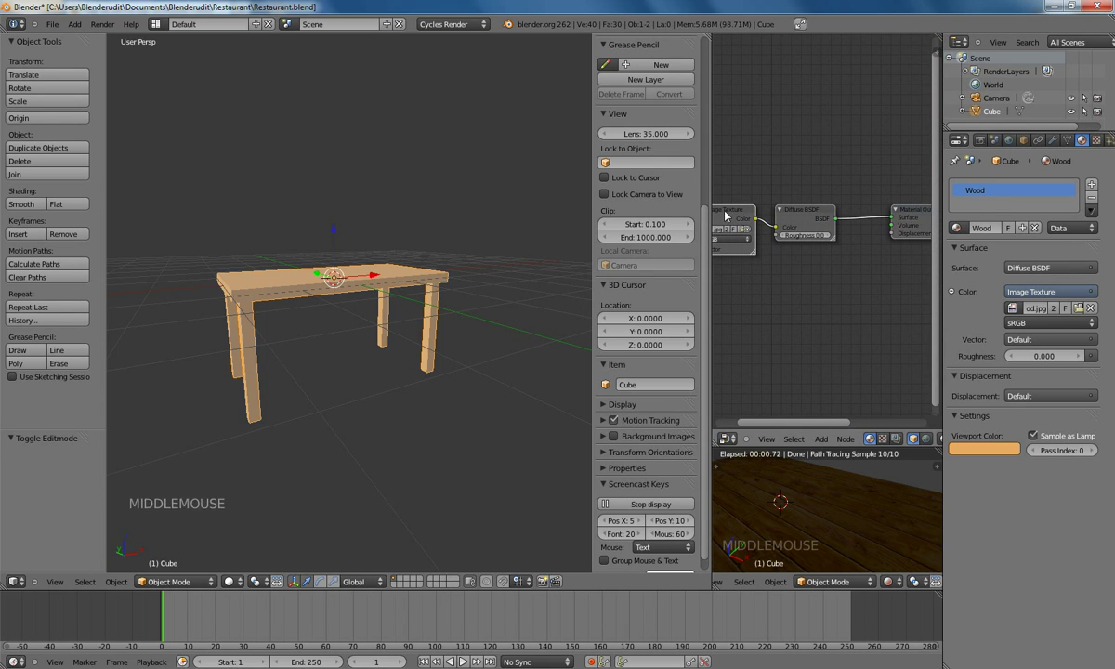
- Link the Image Texture's Color output to the Material Output's Displacement input and save the file
{"action": "left_click_drag", "start_coordinate": [744, 219], "coordinate": [895, 236]}
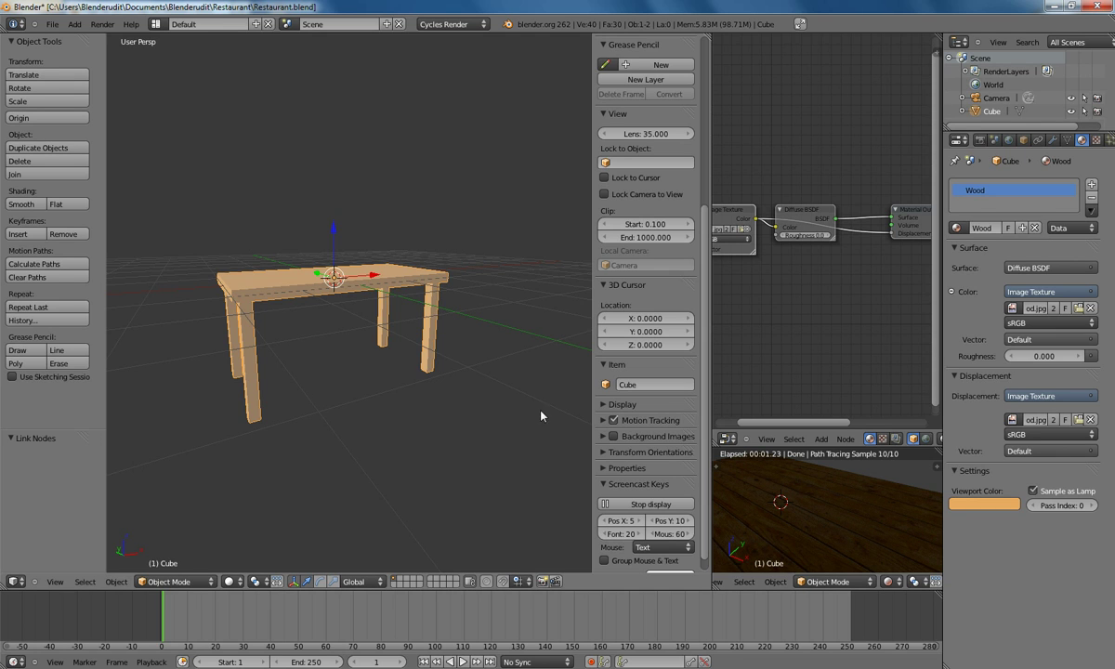
{"action": "key", "text": "ctrl+s"}
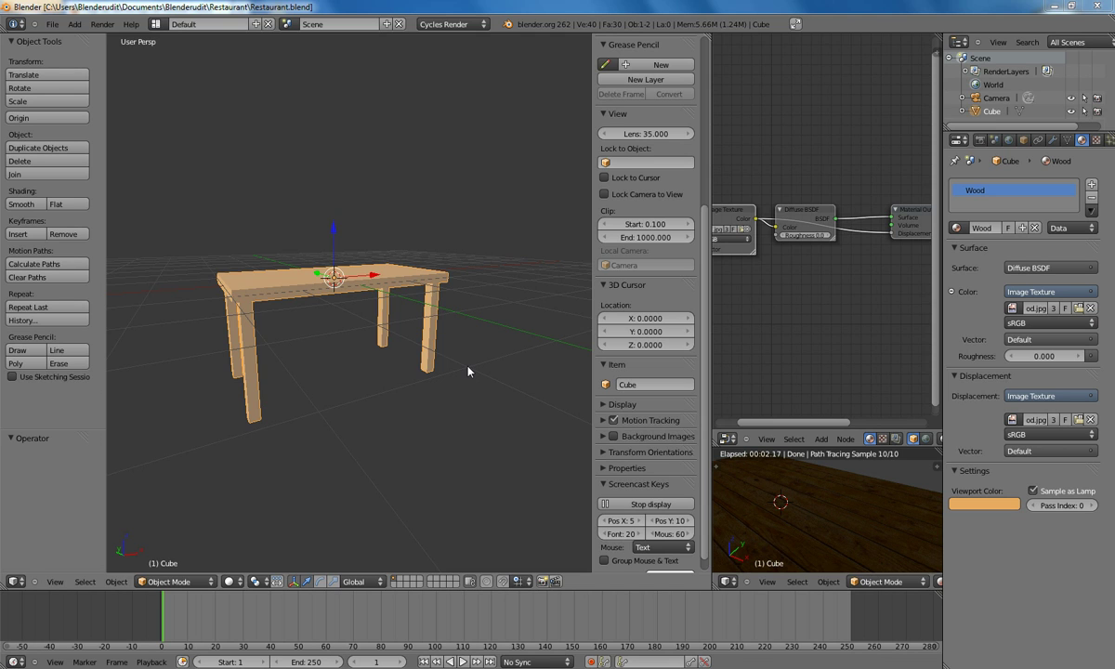
- Add a plane on the open floor area beside the table's near leg
{"action": "left_click", "coordinate": [468, 370]}
{"action": "key", "text": "space"}
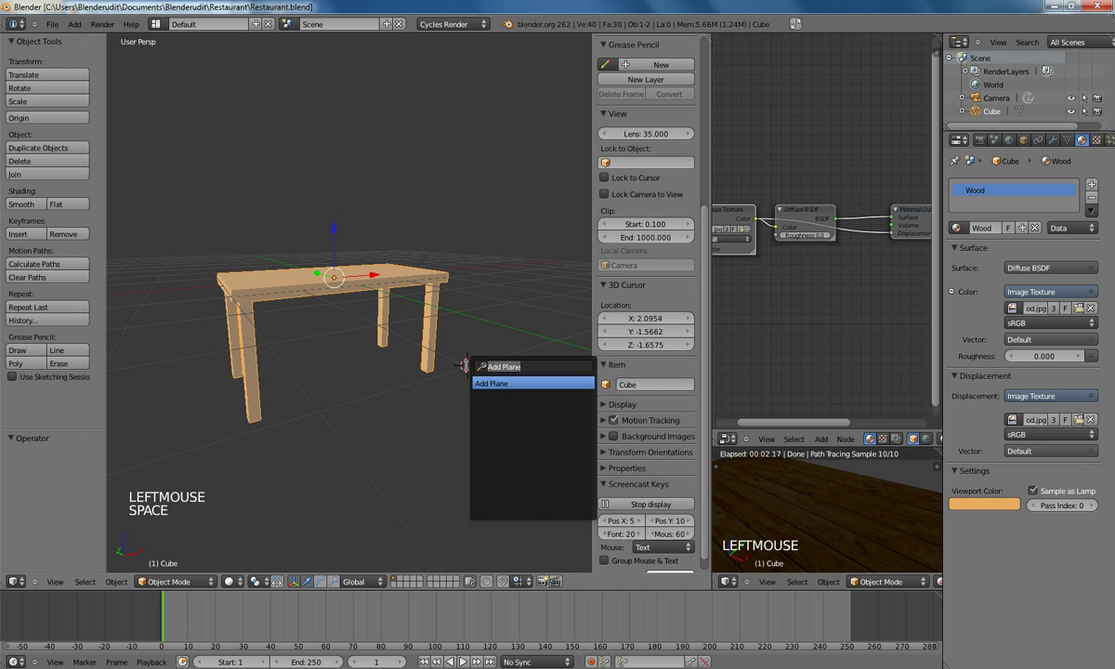
{"action": "type", "text": "plane"}
{"action": "key", "text": "Return"}
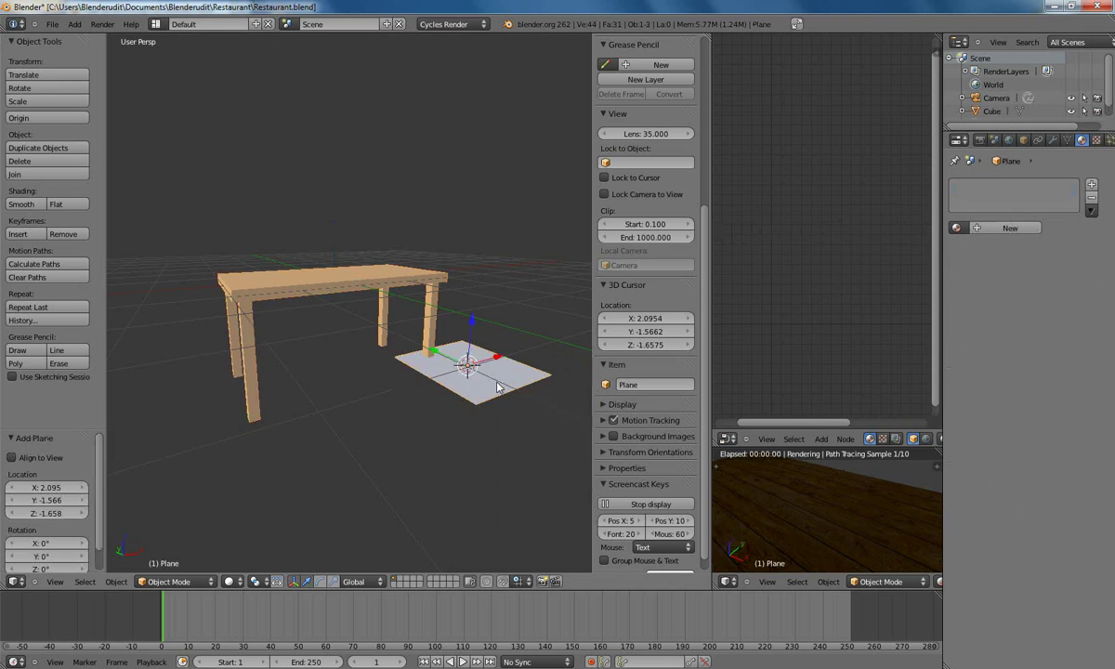
- Create a new material for the plane and name it Emission
{"action": "left_click", "coordinate": [997, 232]}
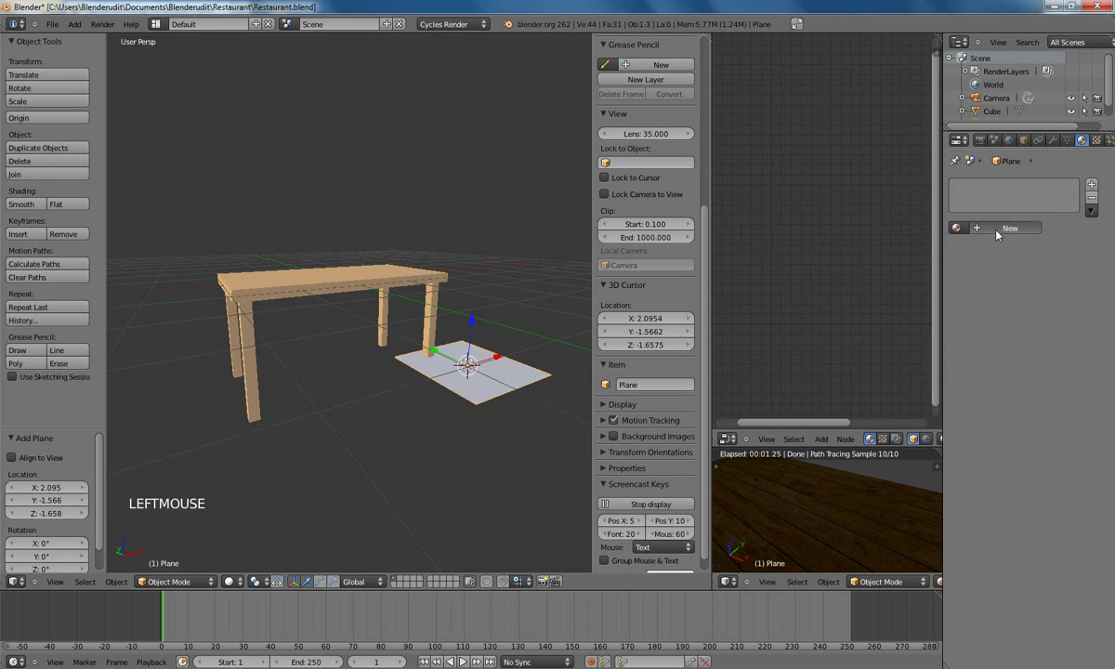
{"action": "left_click", "coordinate": [984, 229]}
{"action": "type", "text": "Em"}
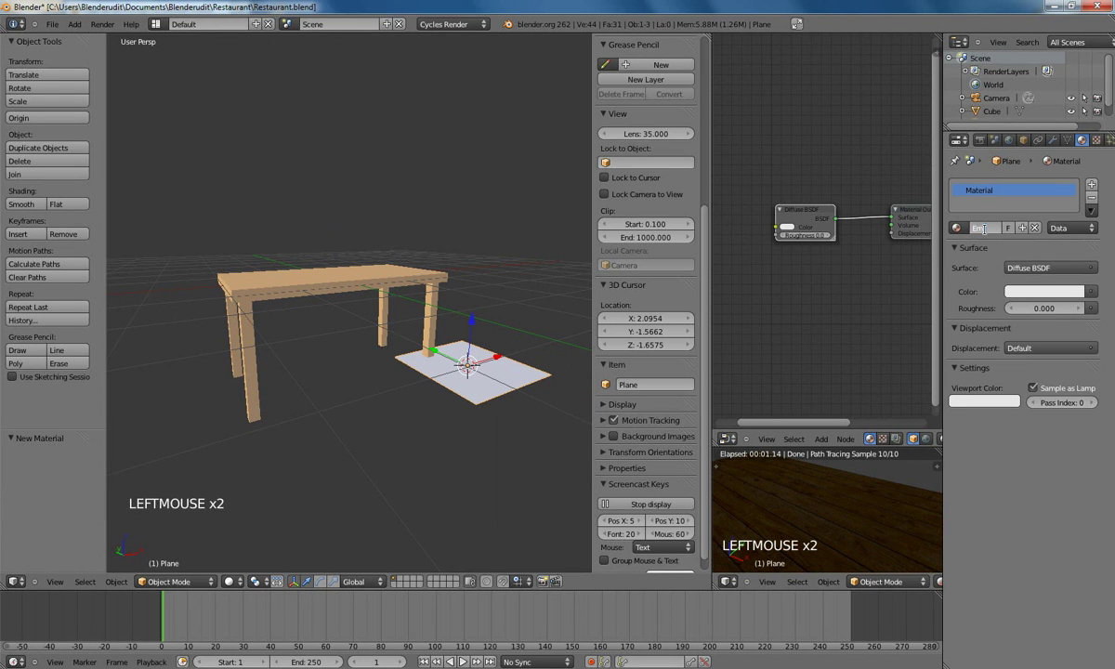
{"action": "type", "text": "ission"}
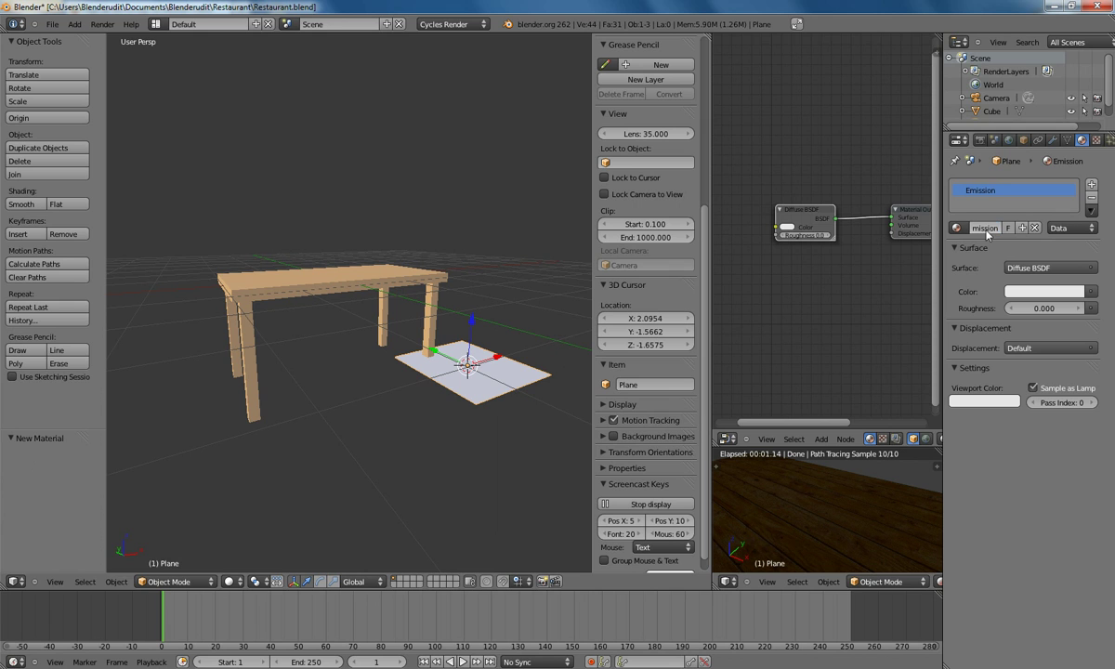
{"action": "key", "text": "Return"}
- Change the plane material's surface shader to Emission with a strength of 5
{"action": "left_click", "coordinate": [1032, 267]}
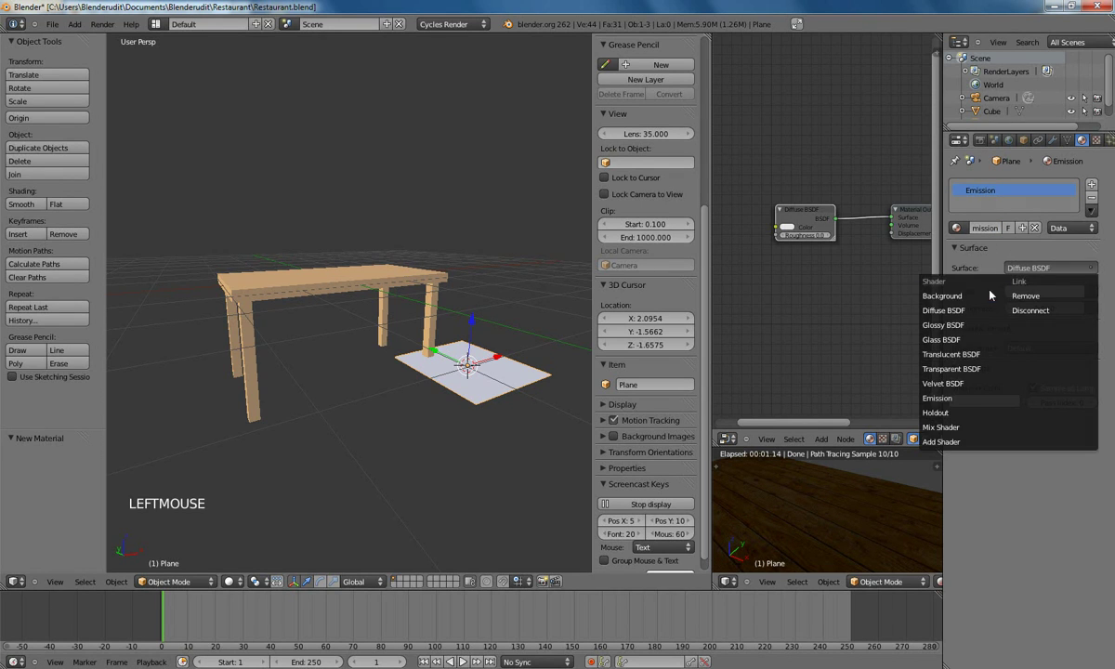
{"action": "left_click", "coordinate": [941, 398]}
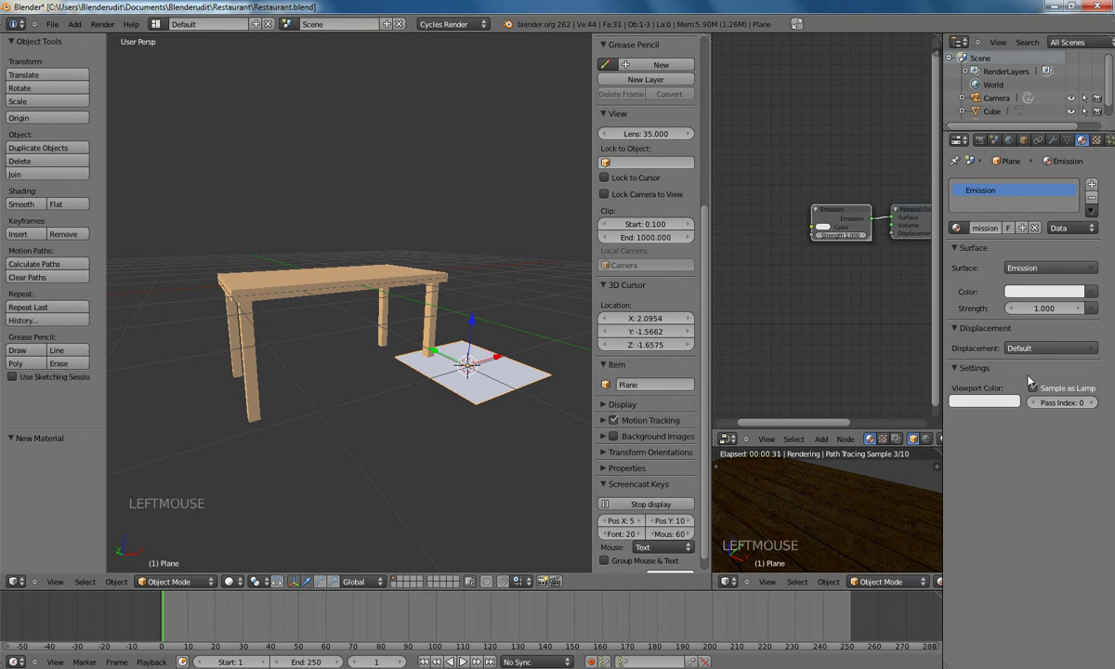
{"action": "left_click", "coordinate": [1037, 309]}
{"action": "type", "text": "5"}
{"action": "key", "text": "Return"}
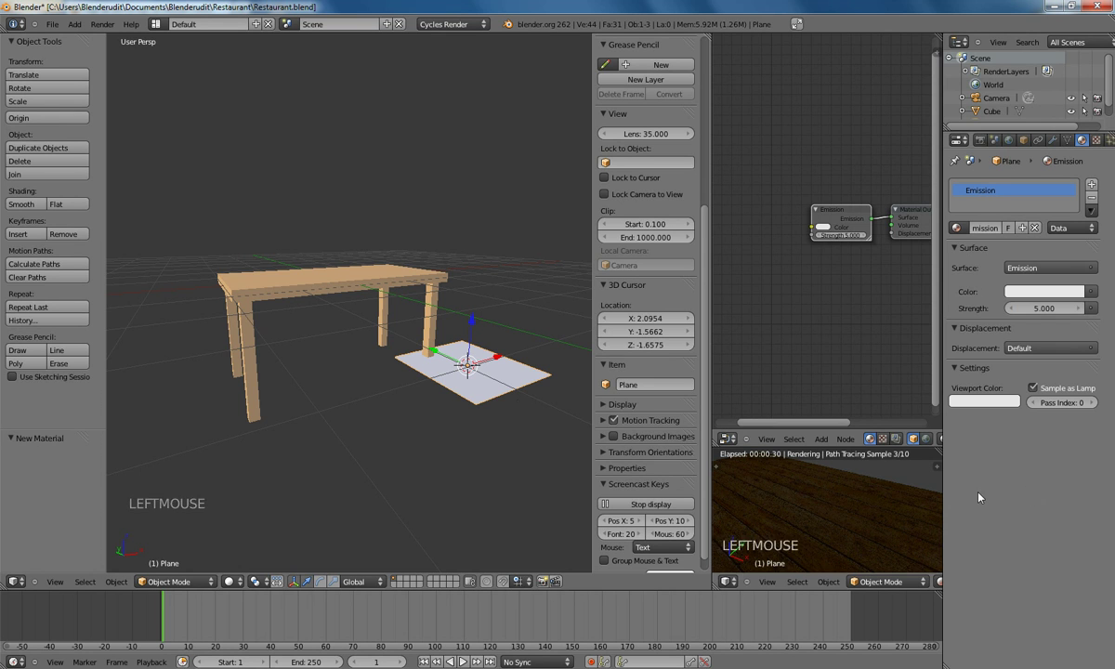
- Raise the plane above tabletop height, tilt it about 47 degrees and shift it slightly closer to the table
{"action": "key", "text": "g"}
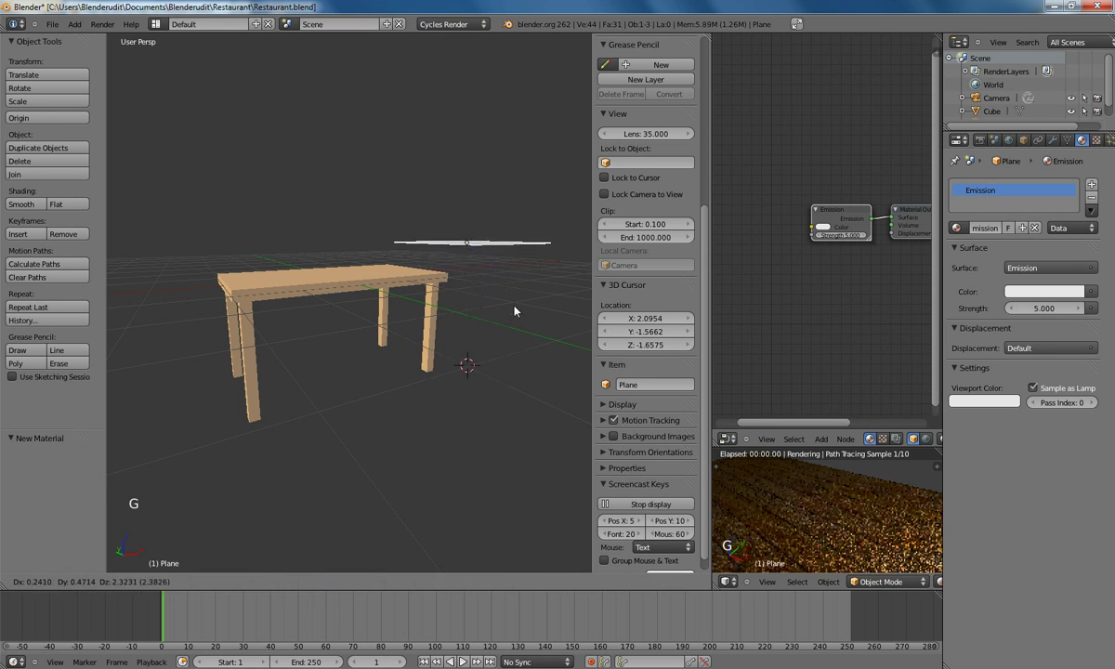
{"action": "left_click", "coordinate": [518, 312]}
{"action": "key", "text": "r"}
{"action": "left_click", "coordinate": [517, 413]}
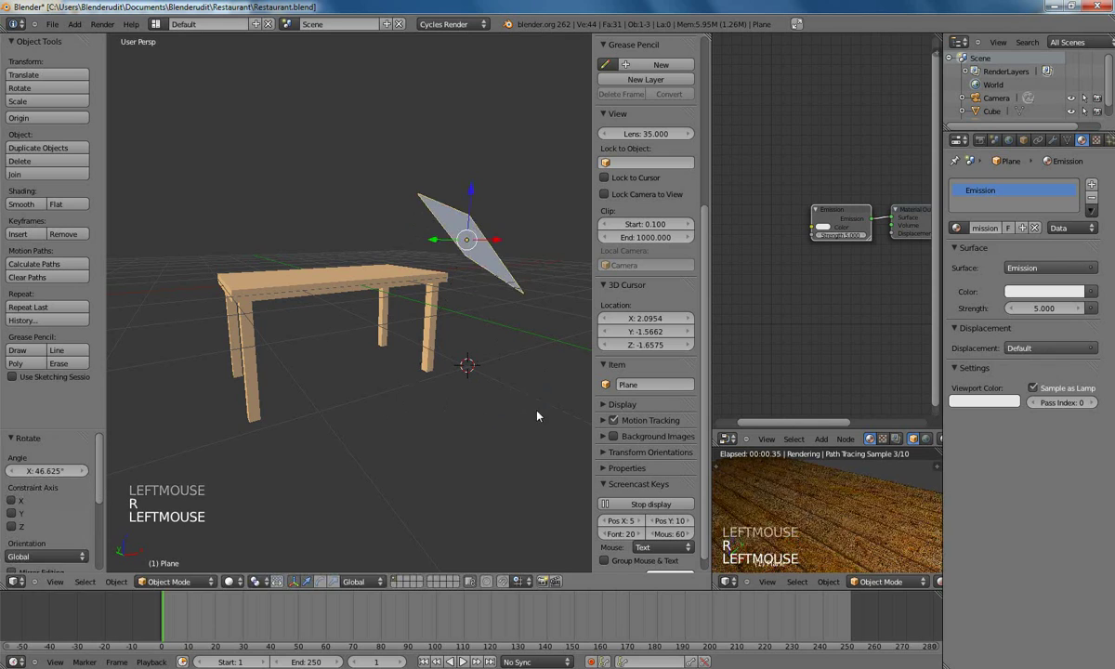
{"action": "key", "text": "g"}
{"action": "left_click", "coordinate": [502, 385]}
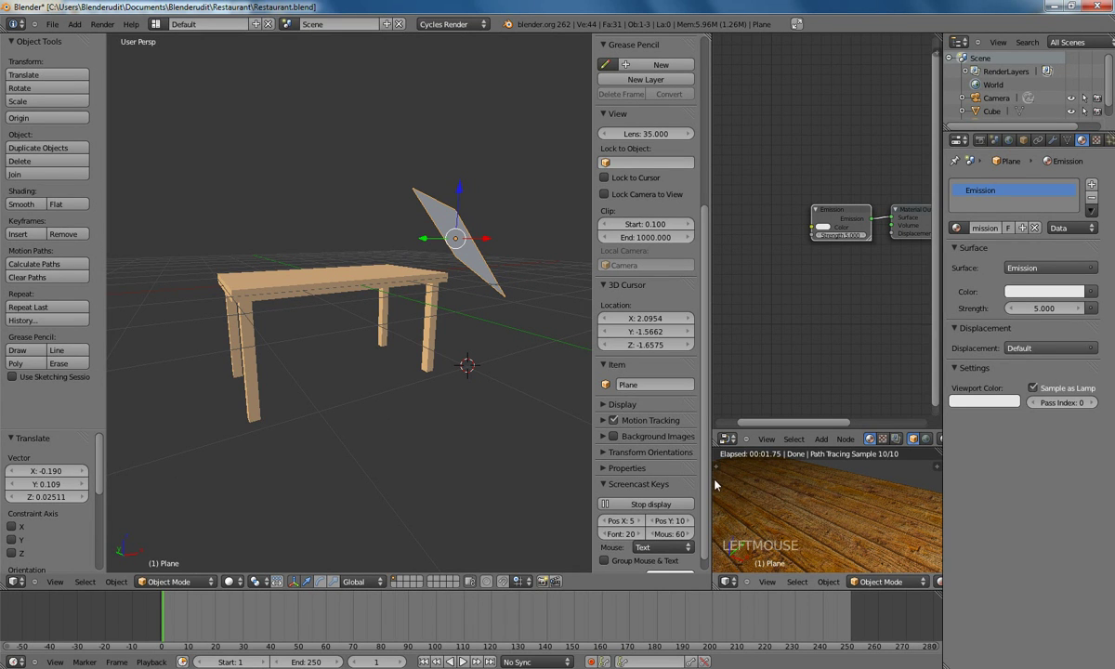
- Widen the Node Editor and rendered view, make the rendered view taller, and select the table
{"action": "left_click_drag", "start_coordinate": [713, 482], "coordinate": [572, 480]}
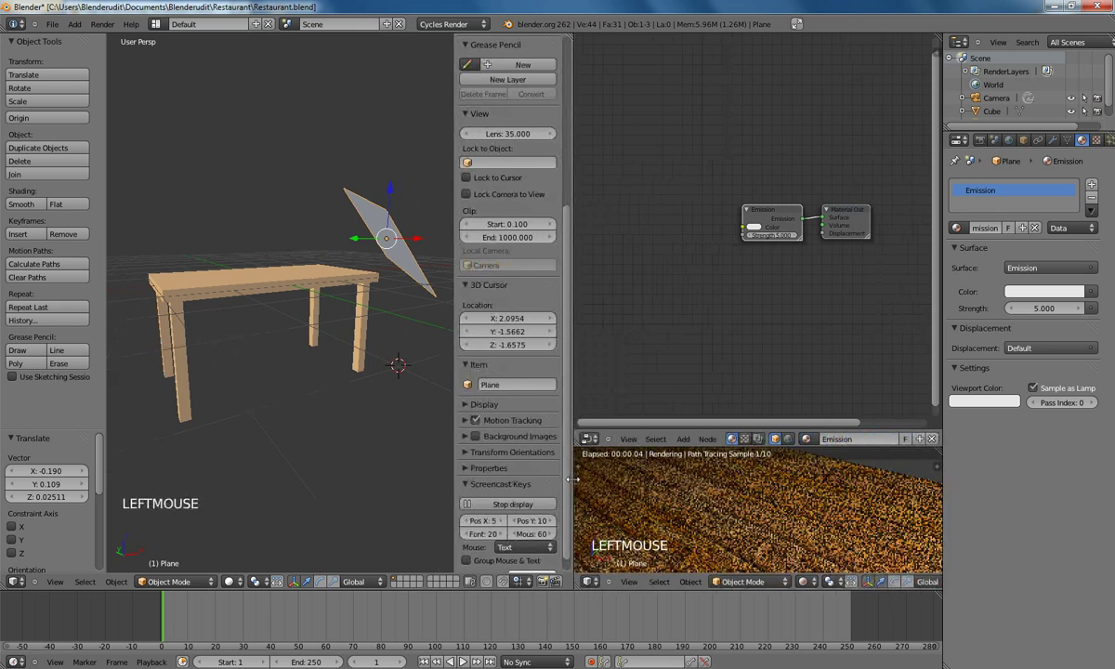
{"action": "left_click_drag", "start_coordinate": [861, 449], "coordinate": [861, 342]}
{"action": "right_click", "coordinate": [803, 444]}
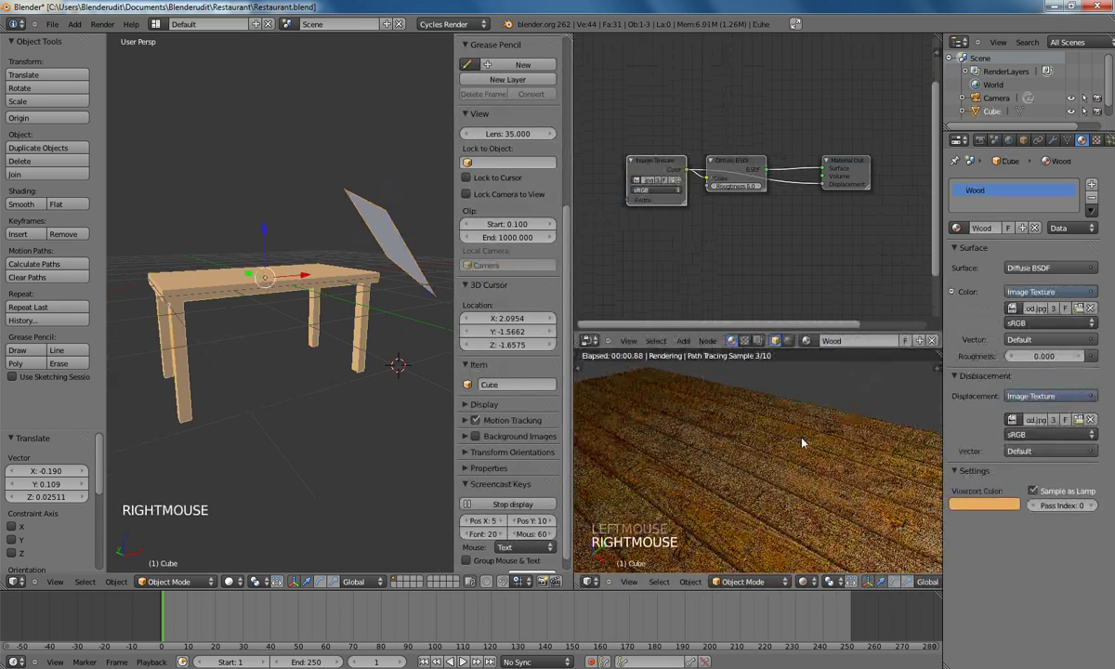
- Disconnect the image texture from the Displacement input and inspect the rendered tabletop without it
{"action": "scroll", "coordinate": [841, 190], "scroll_direction": "up", "scroll_amount": 3}
{"action": "left_click_drag", "start_coordinate": [843, 187], "coordinate": [799, 192]}
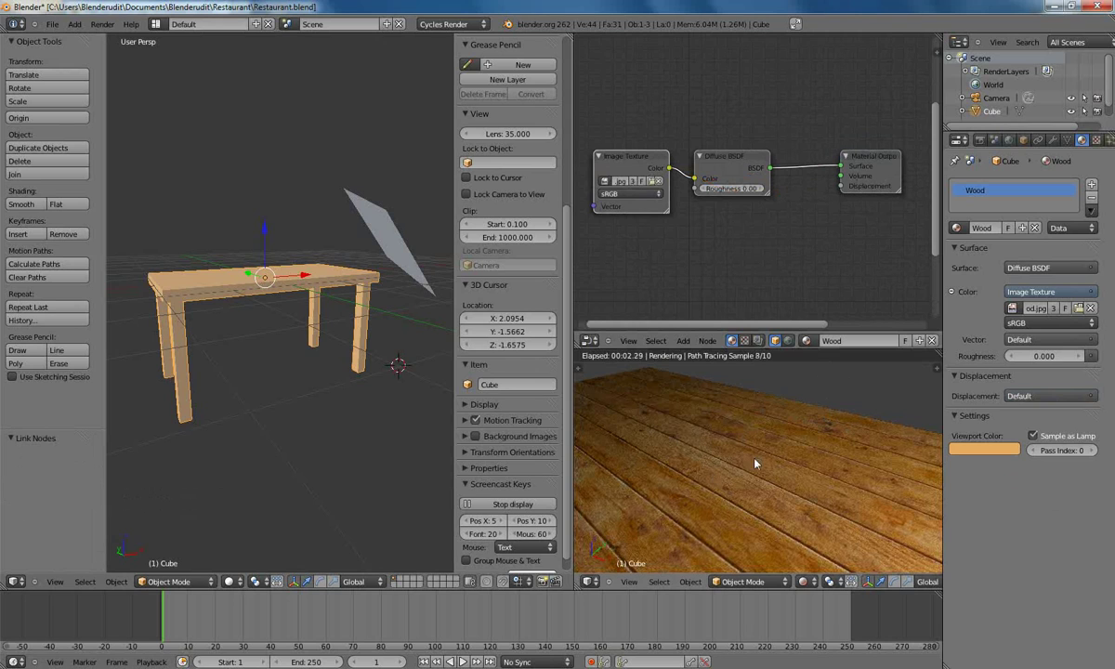
{"action": "middle_click_drag", "start_coordinate": [720, 456], "coordinate": [746, 474]}
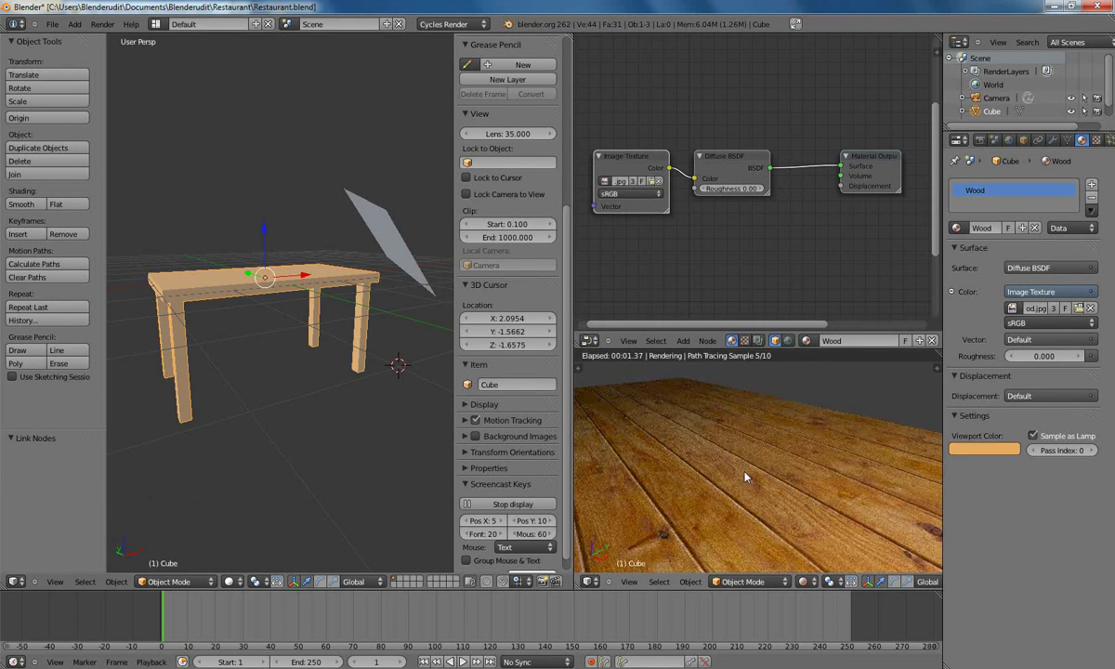
- Reconnect the Image Texture's Color output to Displacement, check the rendered tabletop and save the file
{"action": "left_click", "coordinate": [671, 170]}
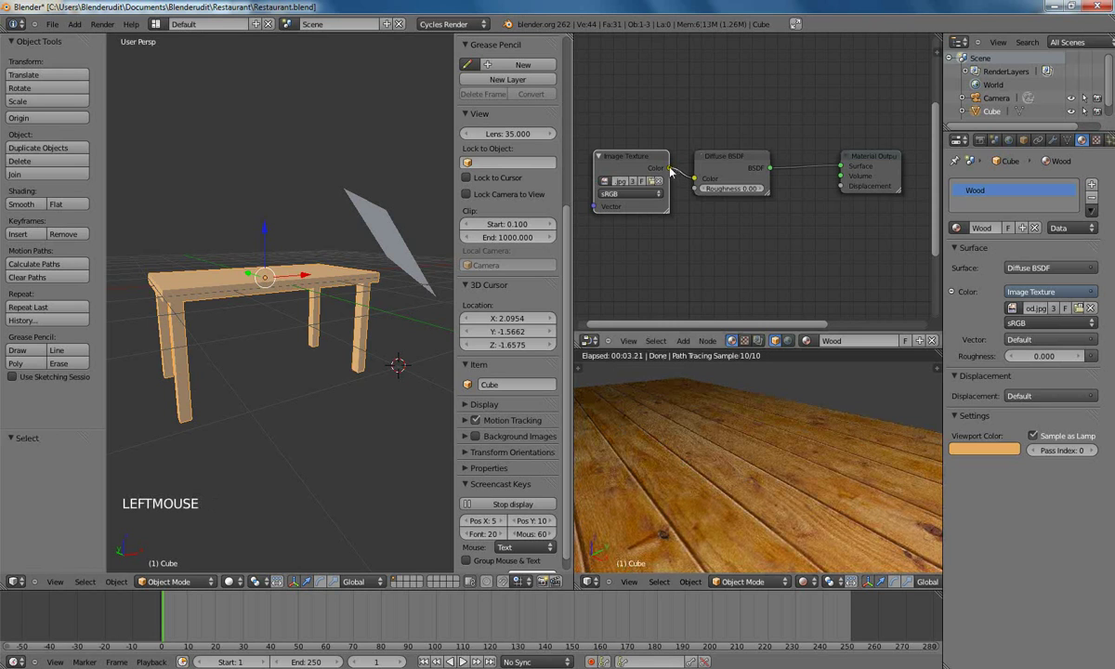
{"action": "left_click_drag", "start_coordinate": [792, 253], "coordinate": [841, 185]}
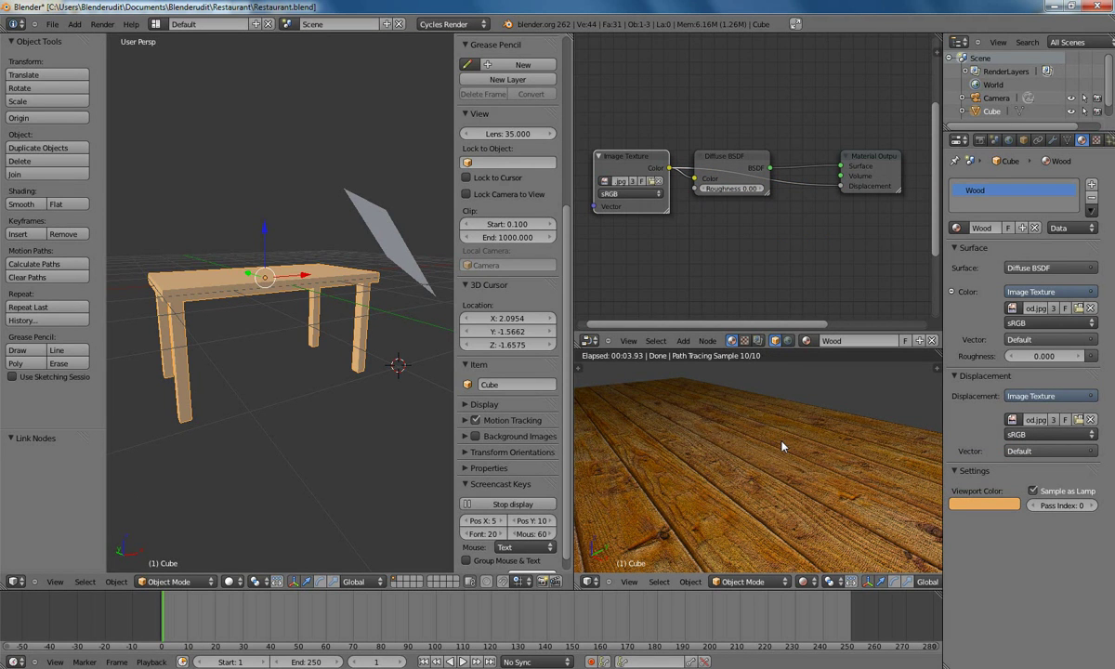
{"action": "scroll", "coordinate": [707, 511], "scroll_direction": "down", "scroll_amount": 3}
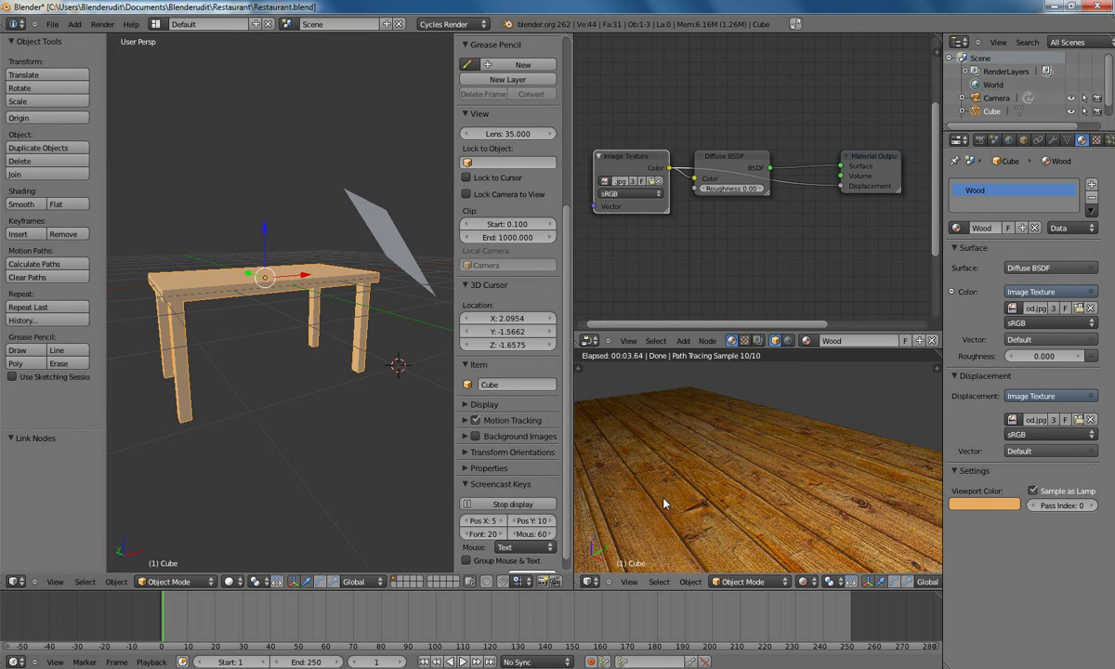
{"action": "key", "text": "ctrl+s"}
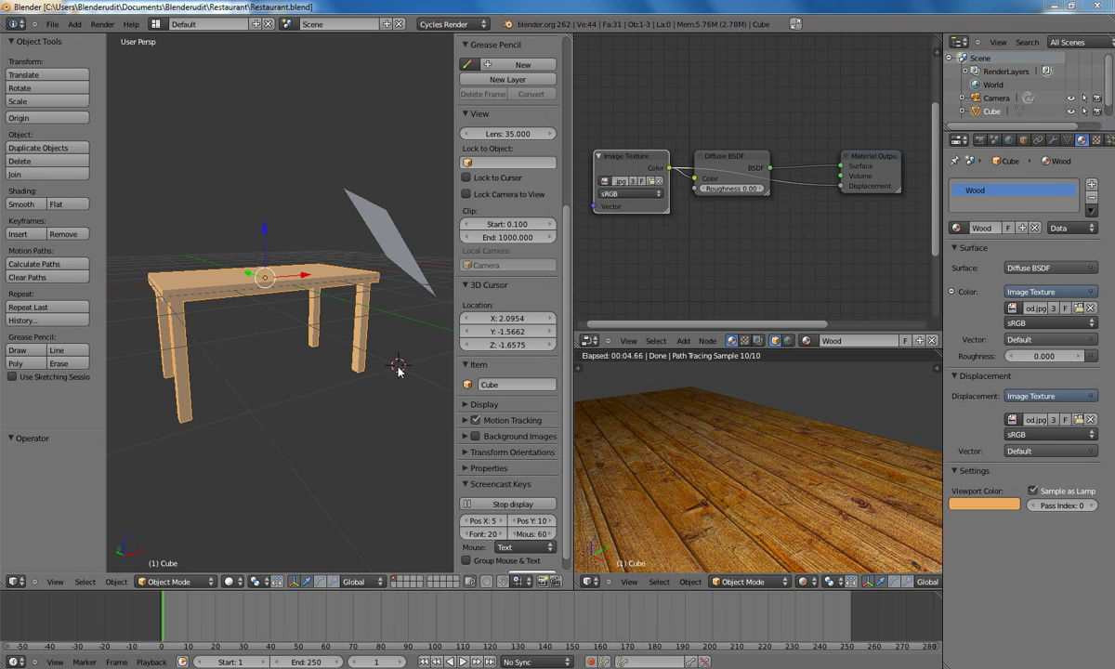
- Duplicate the table in front orthographic view and place the copy about 5 units away along negative X
{"action": "right_click", "coordinate": [325, 285]}
{"action": "key", "text": "KP_1"}
{"action": "key", "text": "KP_5"}
{"action": "middle_click_drag", "start_coordinate": [239, 349], "coordinate": [353, 344], "text": "shift"}
{"action": "key", "text": "shift+d"}
{"action": "key", "text": "shift+d"}
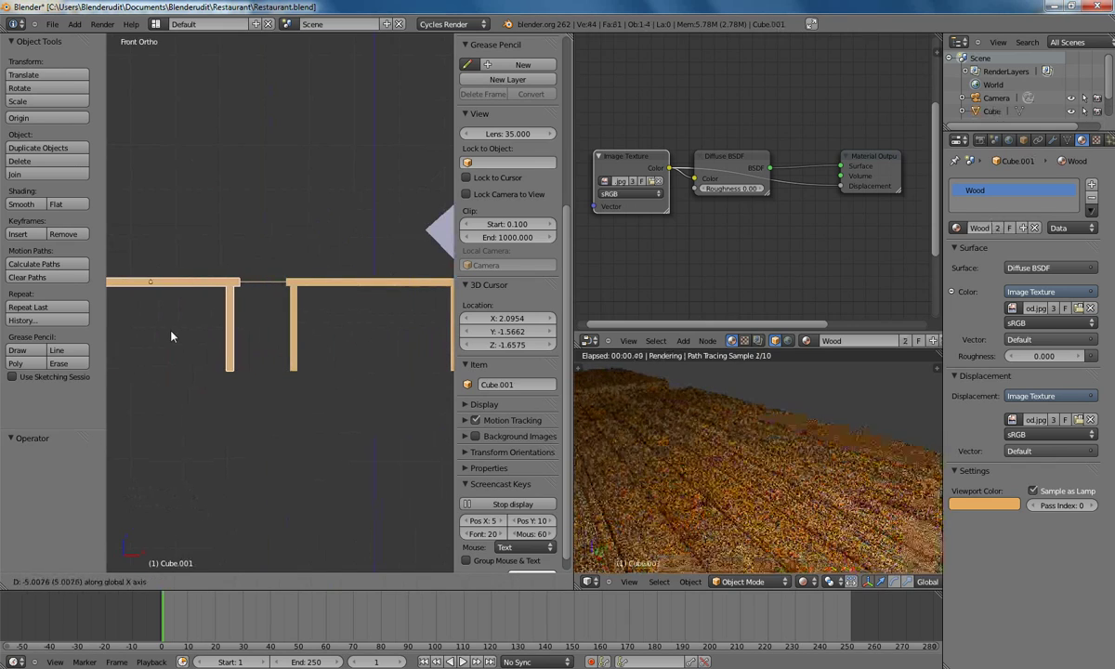
{"action": "left_click", "coordinate": [171, 336]}
{"action": "middle_click_drag", "start_coordinate": [214, 294], "coordinate": [362, 287], "text": "shift"}
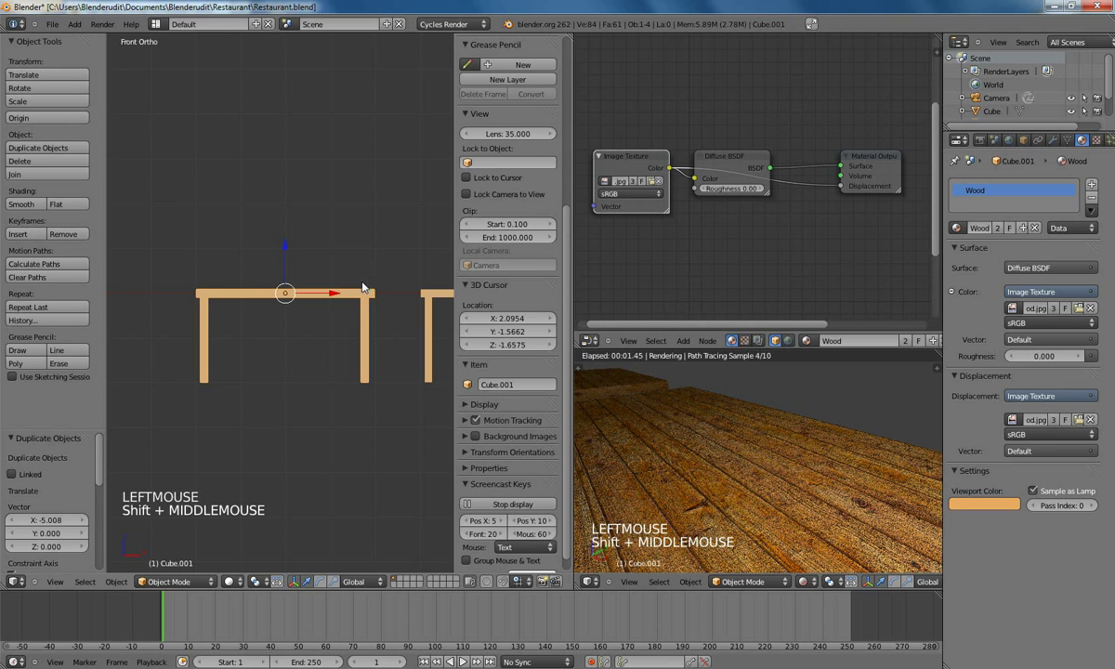
- In wireframe Edit Mode, select the copied table's positive-X end with both its legs and move it inward along X
{"action": "key", "text": "Tab"}
{"action": "key", "text": "a"}
{"action": "key", "text": "a"}
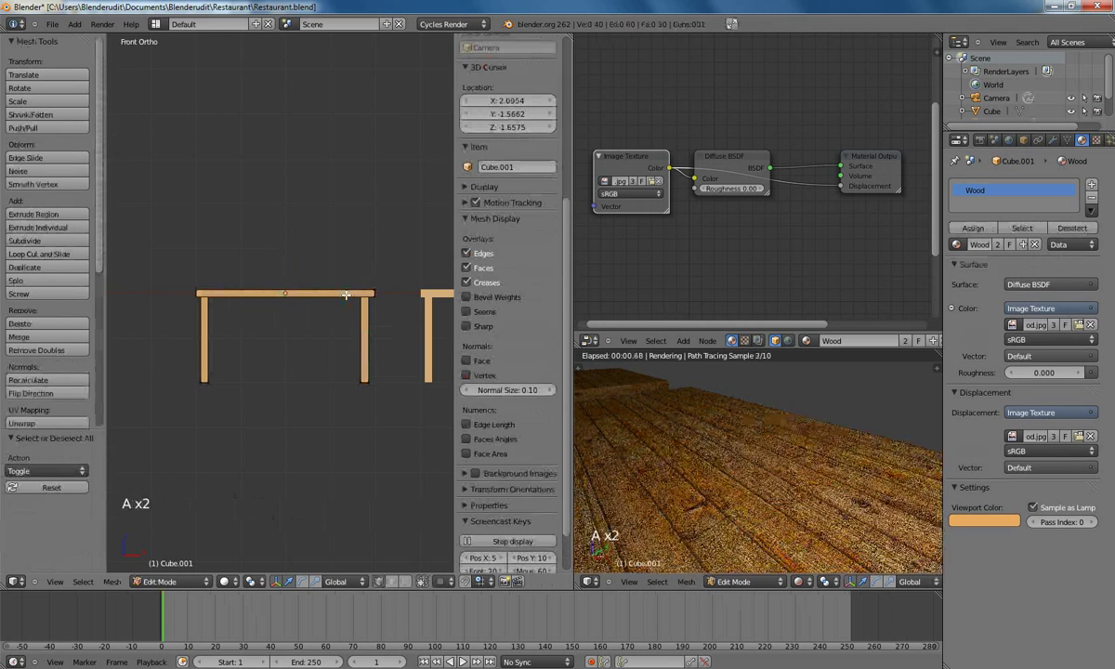
{"action": "key", "text": "z"}
{"action": "key", "text": "b"}
{"action": "left_click_drag", "start_coordinate": [325, 253], "coordinate": [391, 391]}
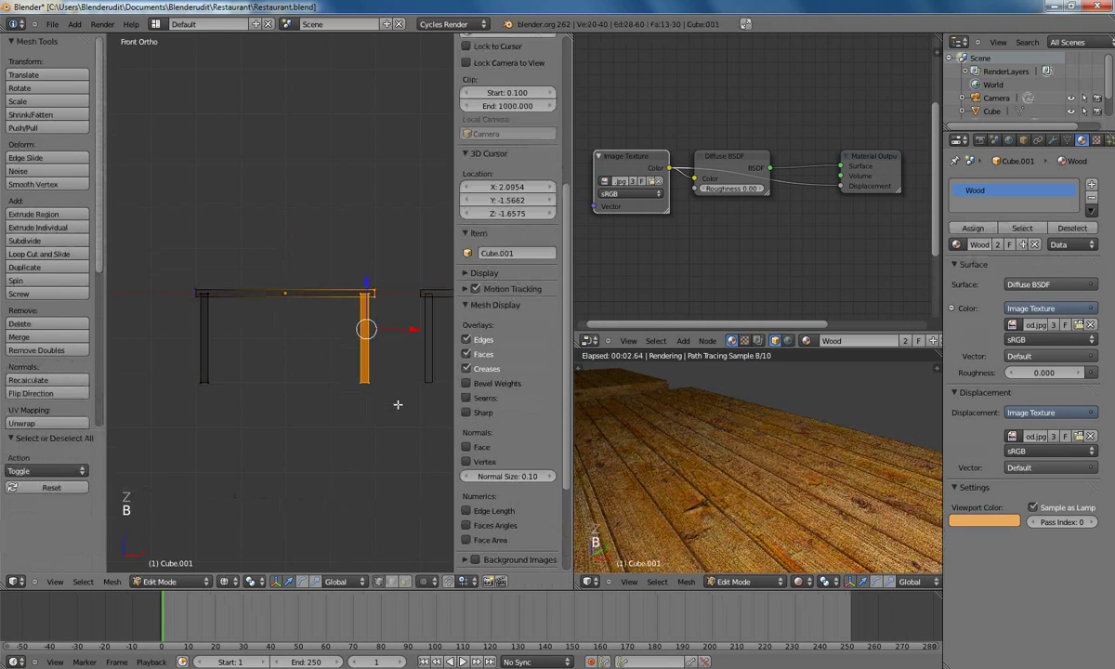
{"action": "key", "text": "KP_7"}
{"action": "scroll", "coordinate": [403, 311], "scroll_direction": "up", "scroll_amount": 3}
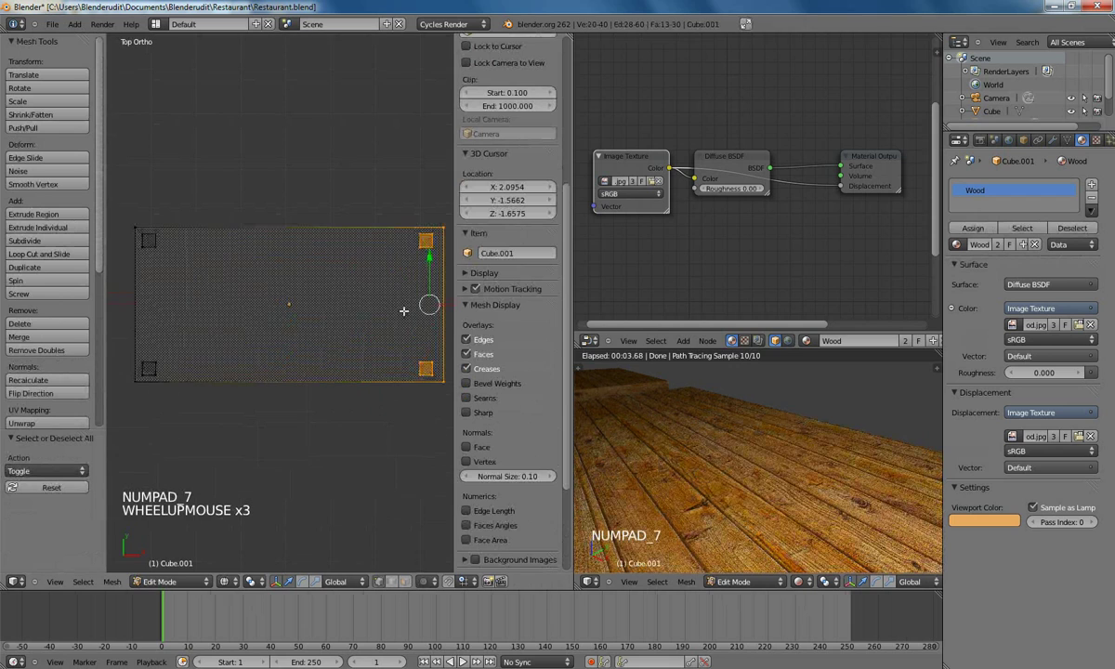
{"action": "key", "text": "g"}
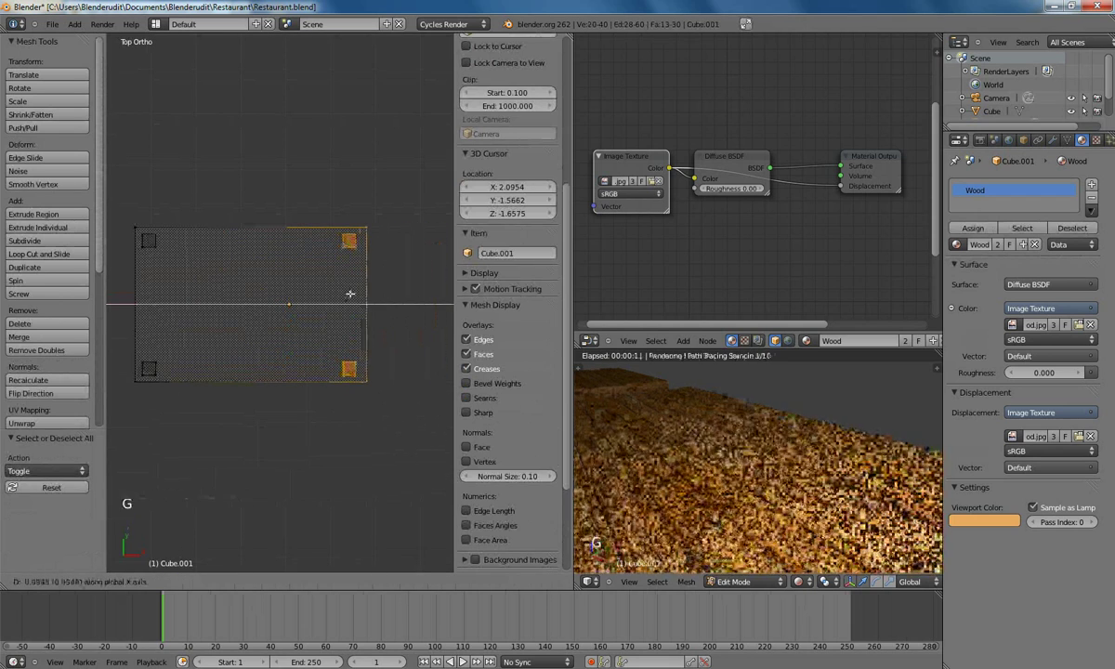
{"action": "left_click", "coordinate": [351, 293]}
- Move the copied table's opposite end and its two legs inward to make the top roughly square, then leave Edit Mode
{"action": "key", "text": "a"}
{"action": "key", "text": "b"}
{"action": "left_click_drag", "start_coordinate": [126, 207], "coordinate": [204, 402]}
{"action": "key", "text": "g"}
{"action": "left_click", "coordinate": [310, 276]}
{"action": "key", "text": "Tab"}
- Scale the shortened table copy down uniformly to about 0.73 in front view
{"action": "middle_click_drag", "start_coordinate": [378, 376], "coordinate": [379, 282]}
{"action": "key", "text": "KP_1"}
{"action": "scroll", "coordinate": [379, 282], "scroll_direction": "down", "scroll_amount": 4}
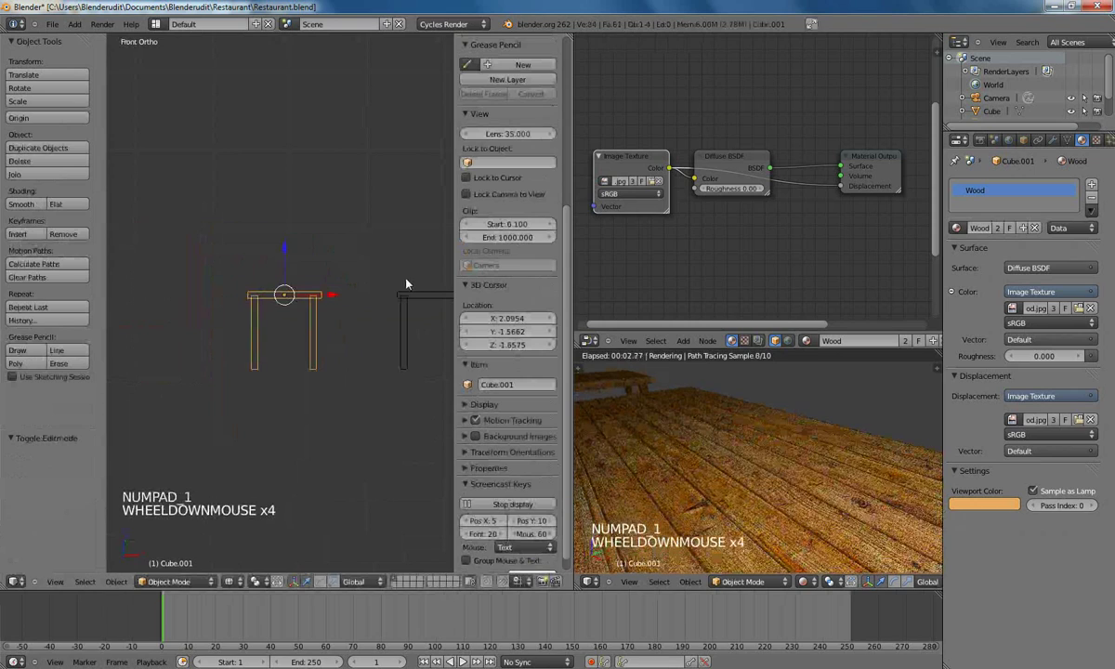
{"action": "key", "text": "s"}
{"action": "key", "text": "s"}
{"action": "key", "text": "s"}
{"action": "key", "text": "s"}
{"action": "key", "text": "s"}
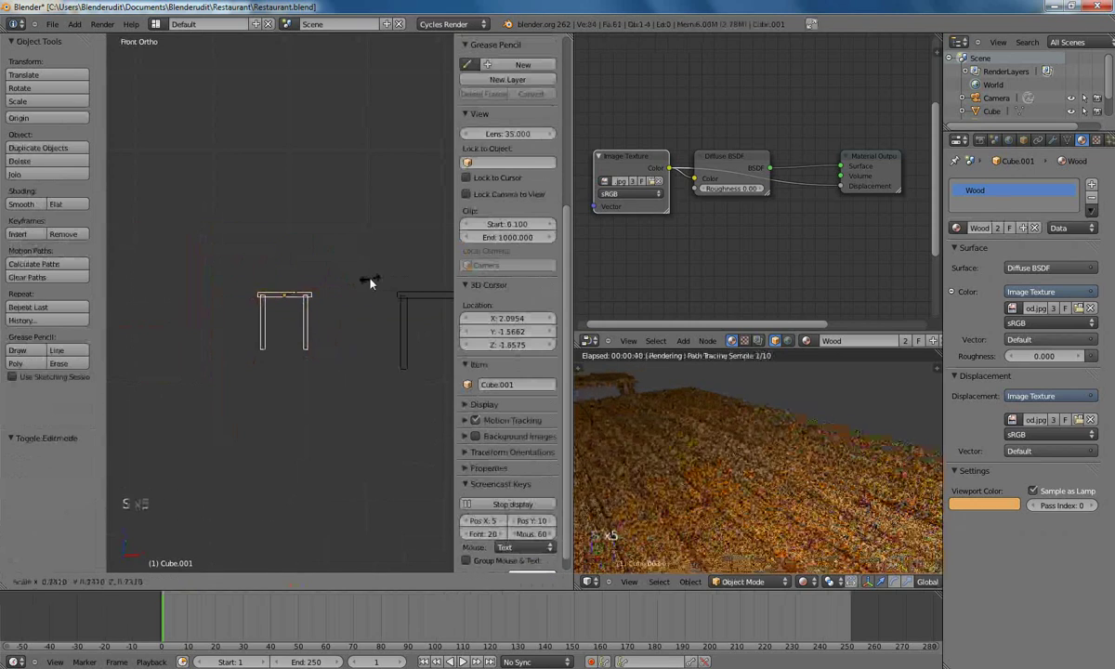
{"action": "left_click", "coordinate": [372, 281]}
- Lower the small table copy about 0.52 along Z so its feet align with the large table's feet
{"action": "key", "text": "g"}
{"action": "key", "text": "z"}
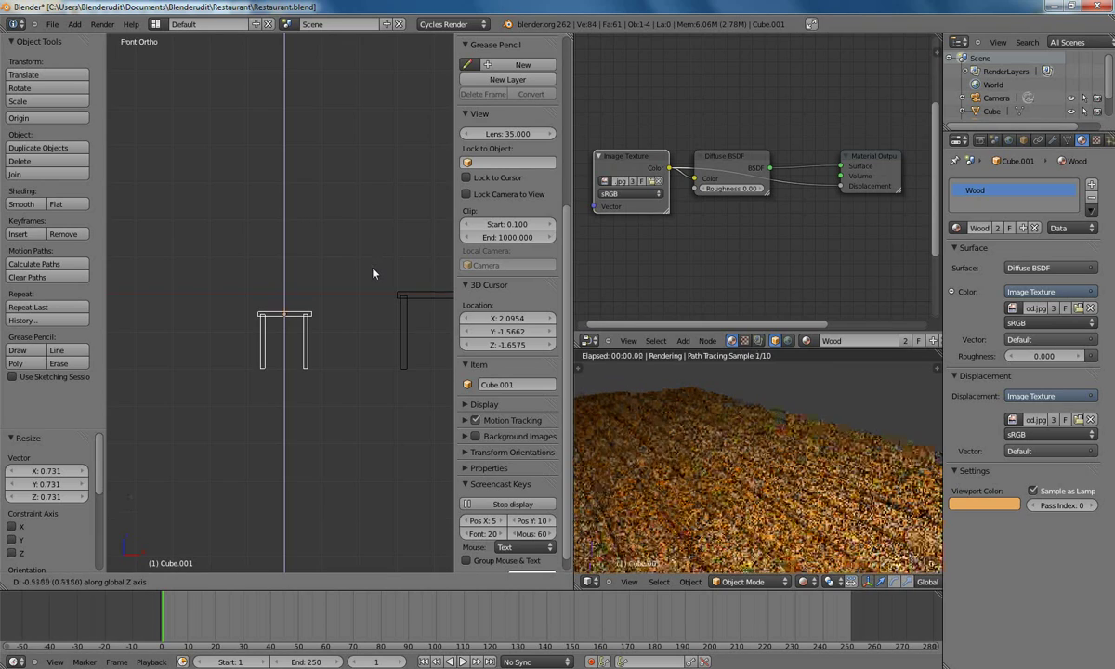
{"action": "left_click", "coordinate": [373, 273]}
{"action": "scroll", "coordinate": [307, 370], "scroll_direction": "down", "scroll_amount": 2}
{"action": "middle_click_drag", "start_coordinate": [344, 306], "coordinate": [401, 391]}
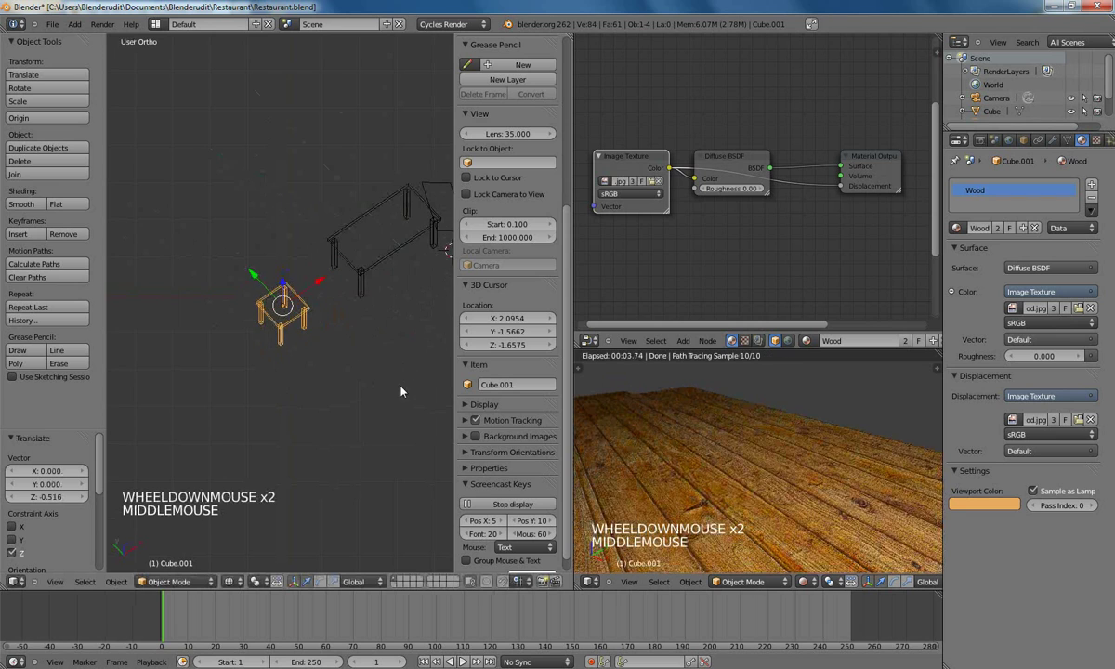
- Enter Edit Mode on the small table and box-select one corner leg
{"action": "key", "text": "KP_1"}
{"action": "middle_click_drag", "start_coordinate": [332, 307], "coordinate": [289, 299], "text": "shift"}
{"action": "scroll", "coordinate": [356, 291], "scroll_direction": "up", "scroll_amount": 5}
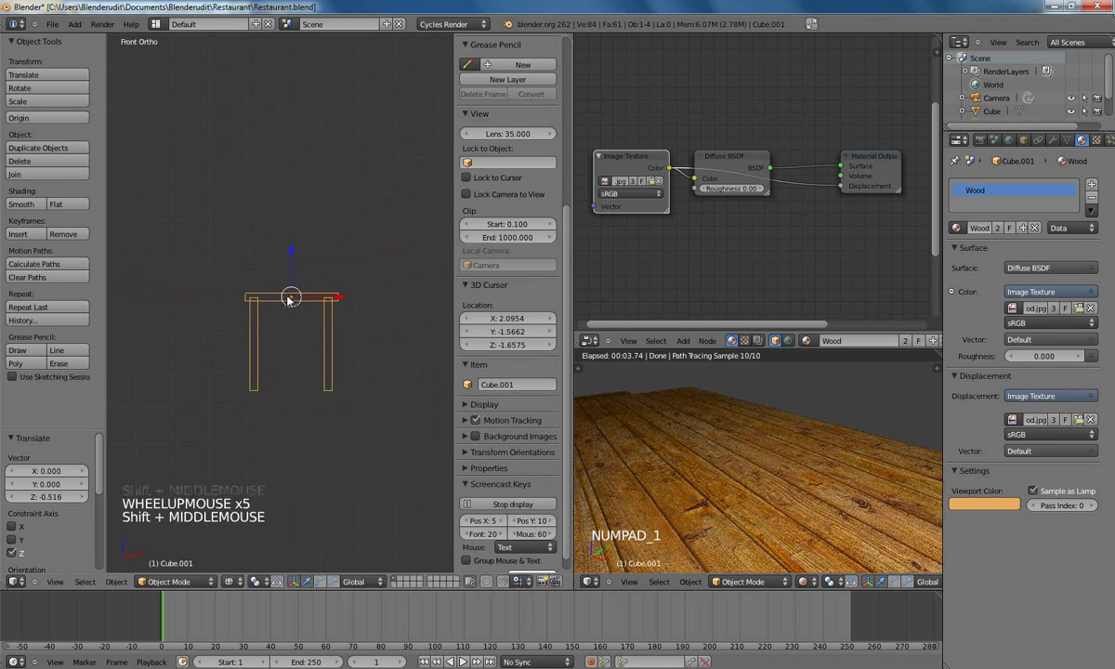
{"action": "key", "text": "Tab"}
{"action": "middle_click_drag", "start_coordinate": [274, 291], "coordinate": [224, 276]}
{"action": "key", "text": "b"}
{"action": "left_click_drag", "start_coordinate": [218, 275], "coordinate": [256, 407]}
{"action": "middle_click_drag", "start_coordinate": [257, 409], "coordinate": [260, 410]}
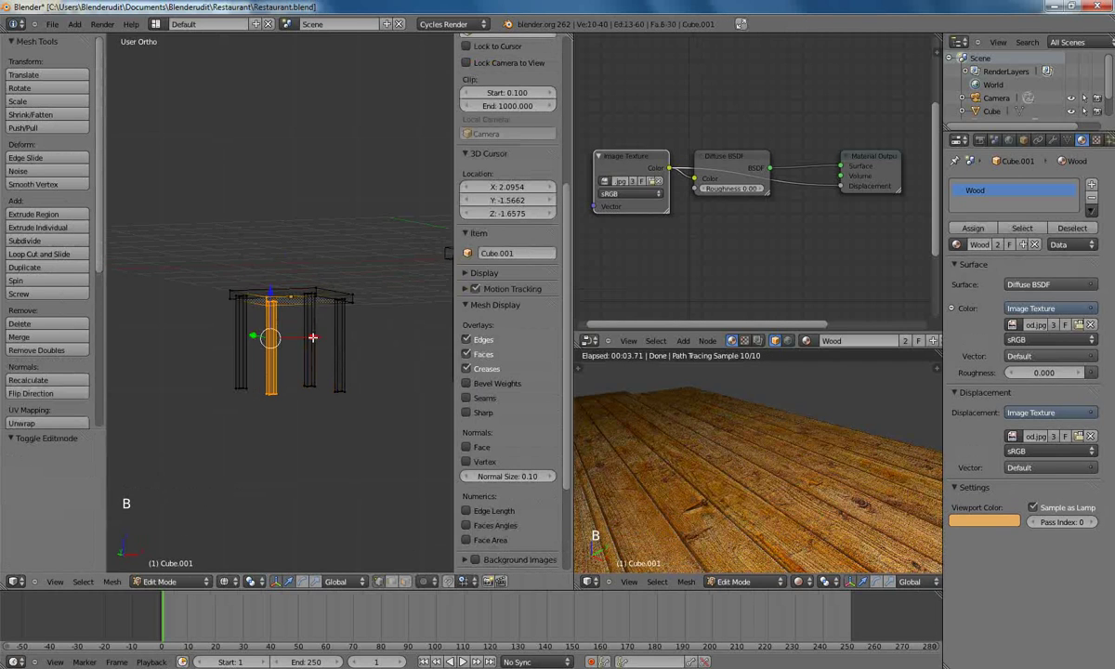
- Deselect the stray seat vertices, then duplicate the corner leg about 1.48 upward along Z so it stands on the seat
{"action": "scroll", "coordinate": [277, 286], "scroll_direction": "up", "scroll_amount": 6}
{"action": "middle_click_drag", "start_coordinate": [256, 281], "coordinate": [234, 278]}
{"action": "key", "text": "b"}
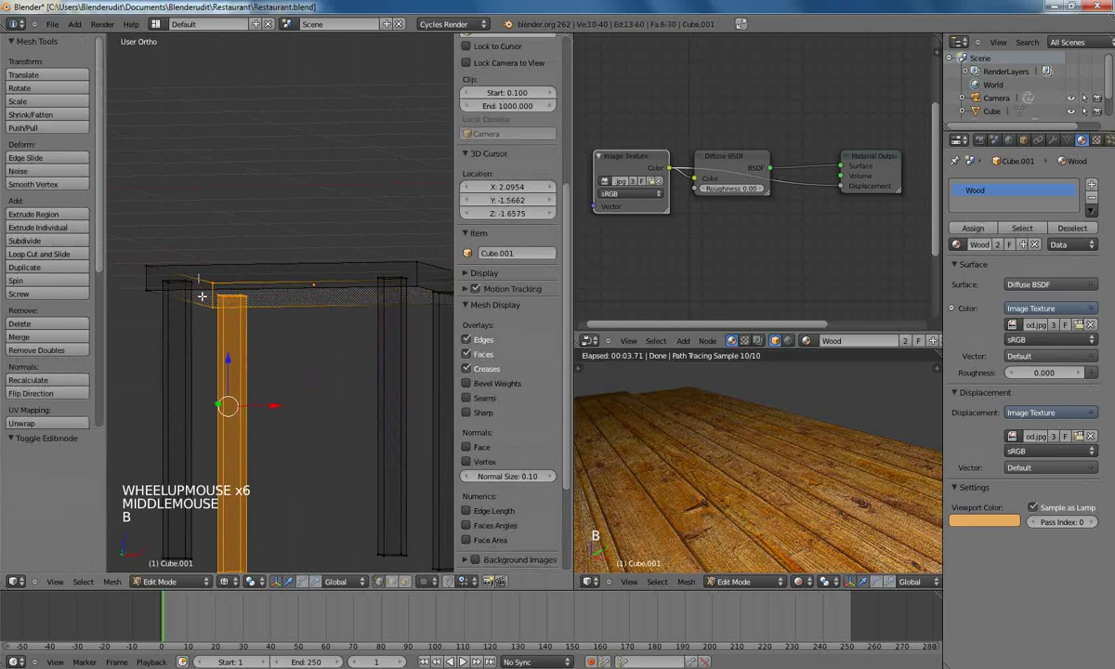
{"action": "left_click_drag", "start_coordinate": [213, 316], "coordinate": [216, 317]}
{"action": "scroll", "coordinate": [267, 287], "scroll_direction": "down", "scroll_amount": 3}
{"action": "middle_click_drag", "start_coordinate": [266, 286], "coordinate": [239, 277]}
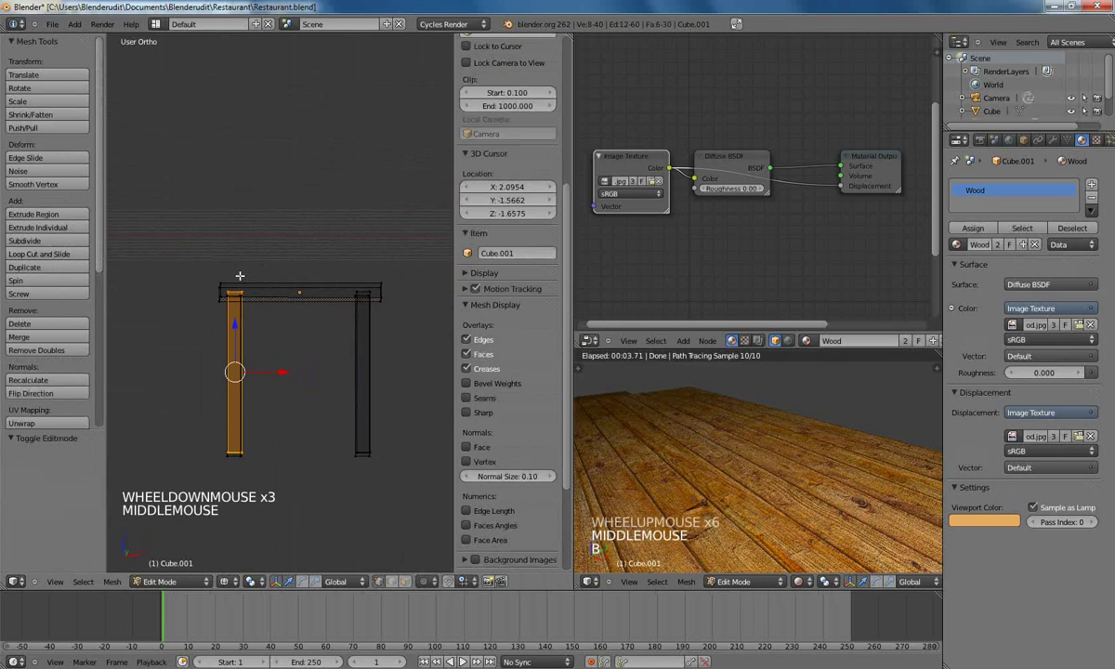
{"action": "key", "text": "KP_1"}
{"action": "key", "text": "shift+d"}
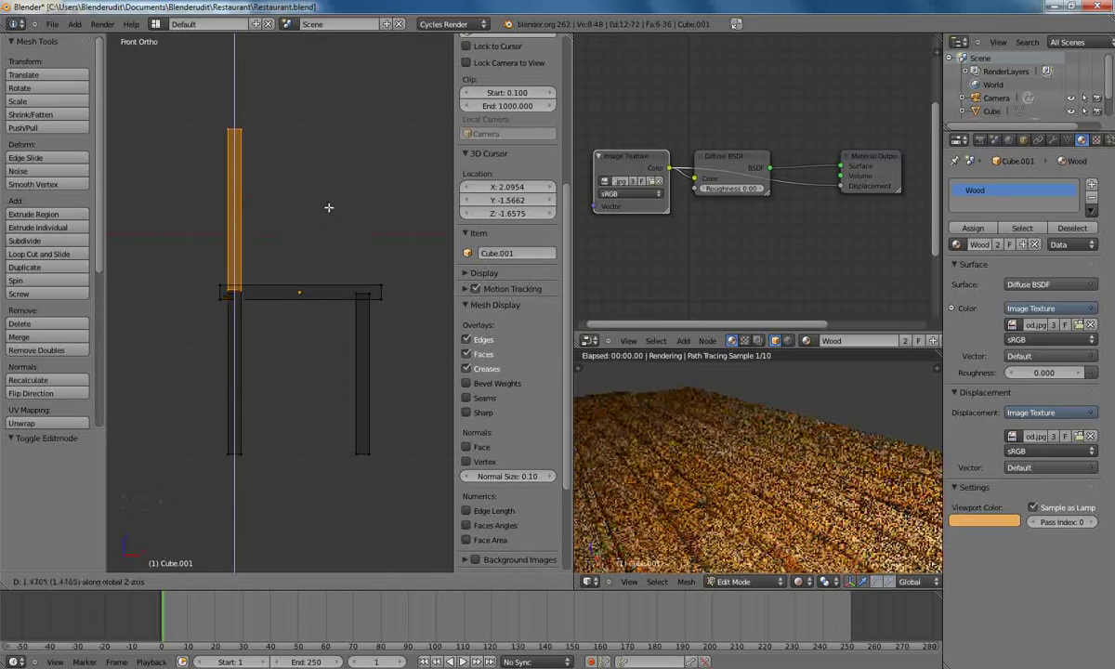
{"action": "left_click", "coordinate": [329, 206]}
- Raise only the upper end of the duplicated post by about 0.74 along Z to lengthen it
{"action": "key", "text": "a"}
{"action": "key", "text": "b"}
{"action": "left_click_drag", "start_coordinate": [264, 151], "coordinate": [191, 110]}
{"action": "scroll", "coordinate": [291, 182], "scroll_direction": "down", "scroll_amount": 4}
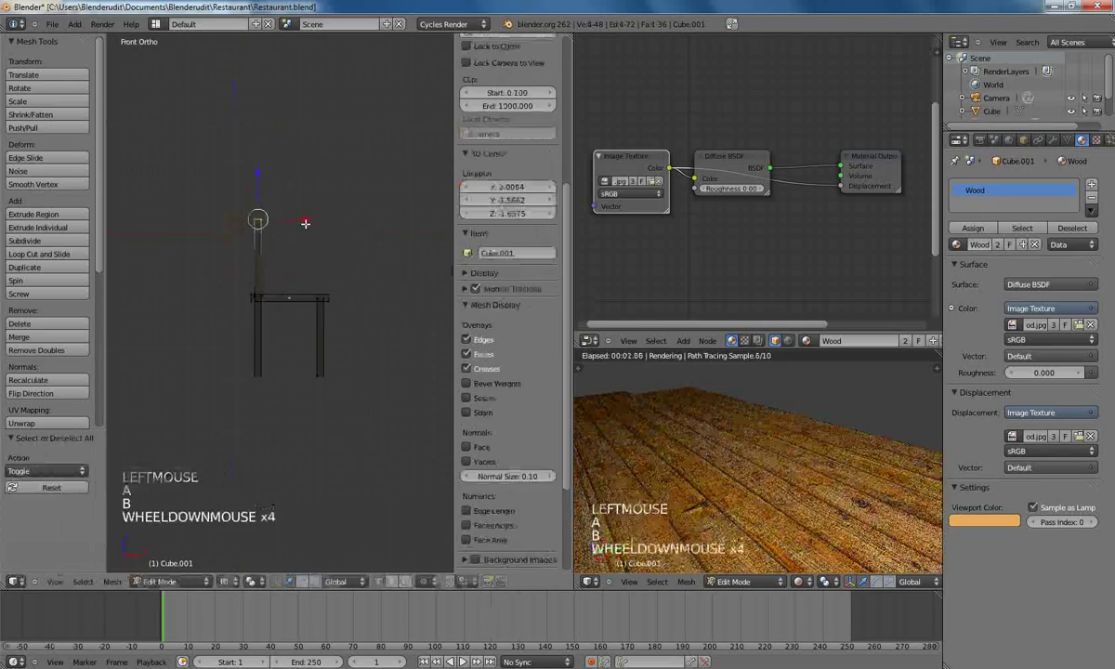
{"action": "key", "text": "g"}
{"action": "key", "text": "z"}
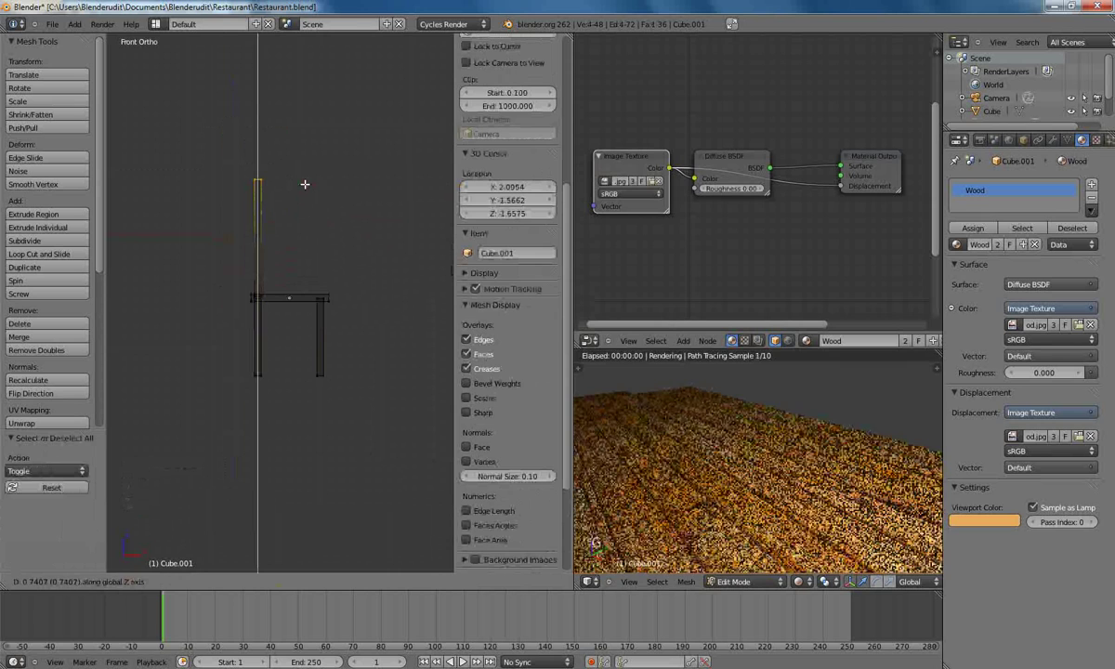
{"action": "left_click", "coordinate": [305, 184]}
- Duplicate the whole back post about 1.14 along X so the copy stands above the opposite leg
{"action": "scroll", "coordinate": [262, 226], "scroll_direction": "up", "scroll_amount": 2}
{"action": "key", "text": "b"}
{"action": "left_click_drag", "start_coordinate": [231, 122], "coordinate": [259, 297]}
{"action": "key", "text": "b"}
{"action": "key", "text": "shift+d"}
{"action": "key", "text": "x"}
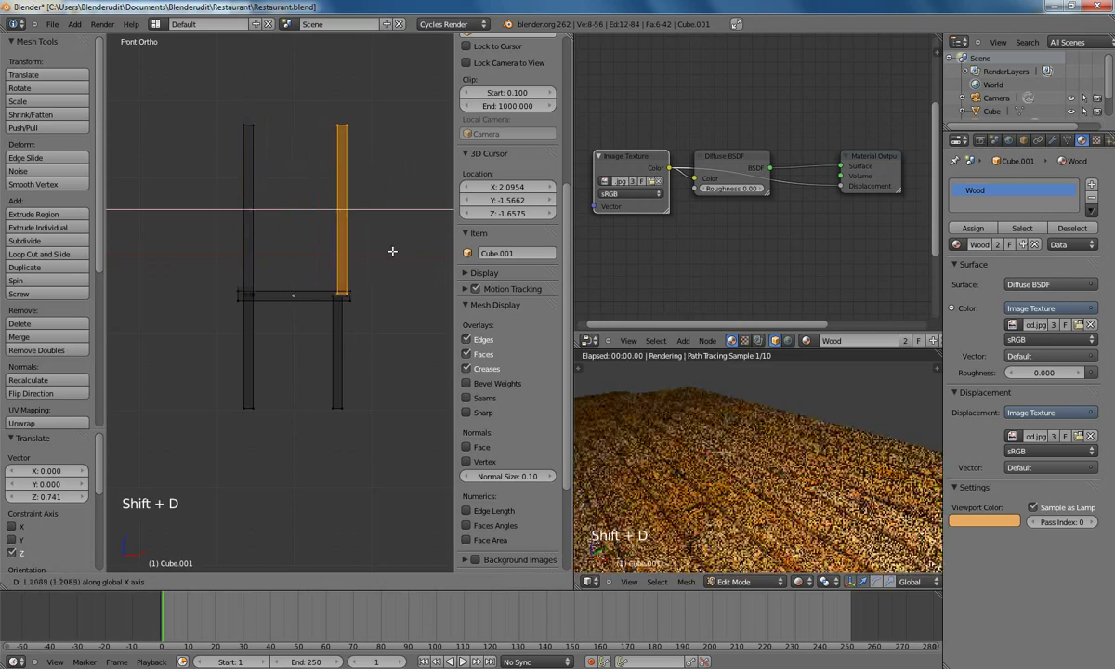
{"action": "left_click", "coordinate": [383, 251]}
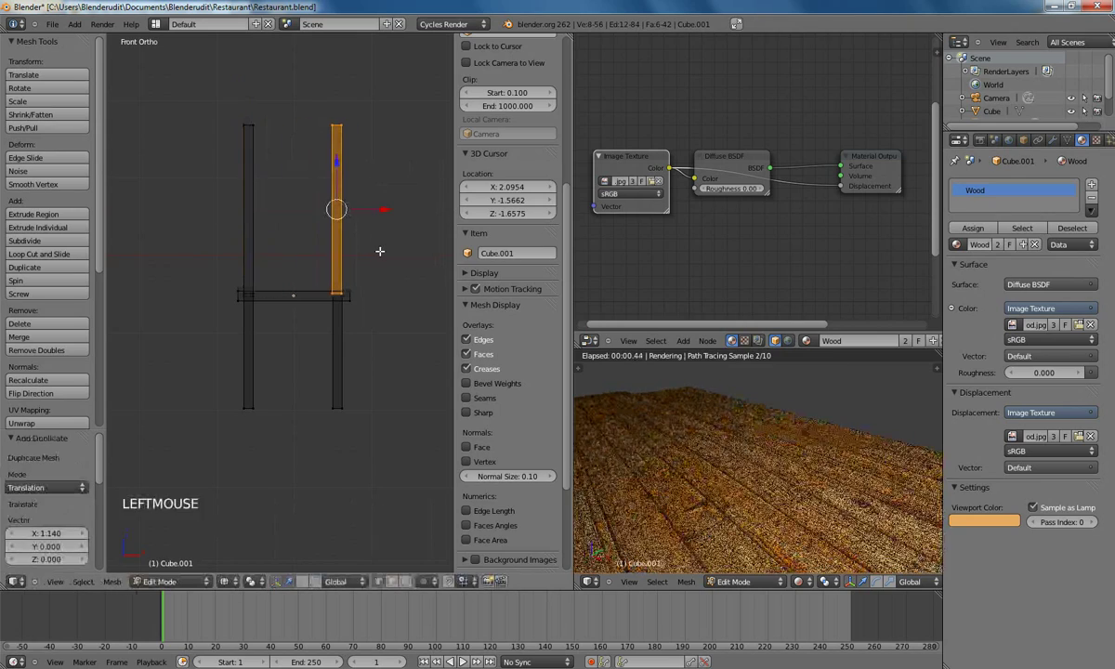
- Duplicate the second back post about -0.55 along X, placing the copy midway between the two posts
{"action": "middle_click_drag", "start_coordinate": [378, 250], "coordinate": [368, 260], "text": "shift"}
{"action": "scroll", "coordinate": [368, 260], "scroll_direction": "up", "scroll_amount": 3}
{"action": "key", "text": "shift+d"}
{"action": "key", "text": "x"}
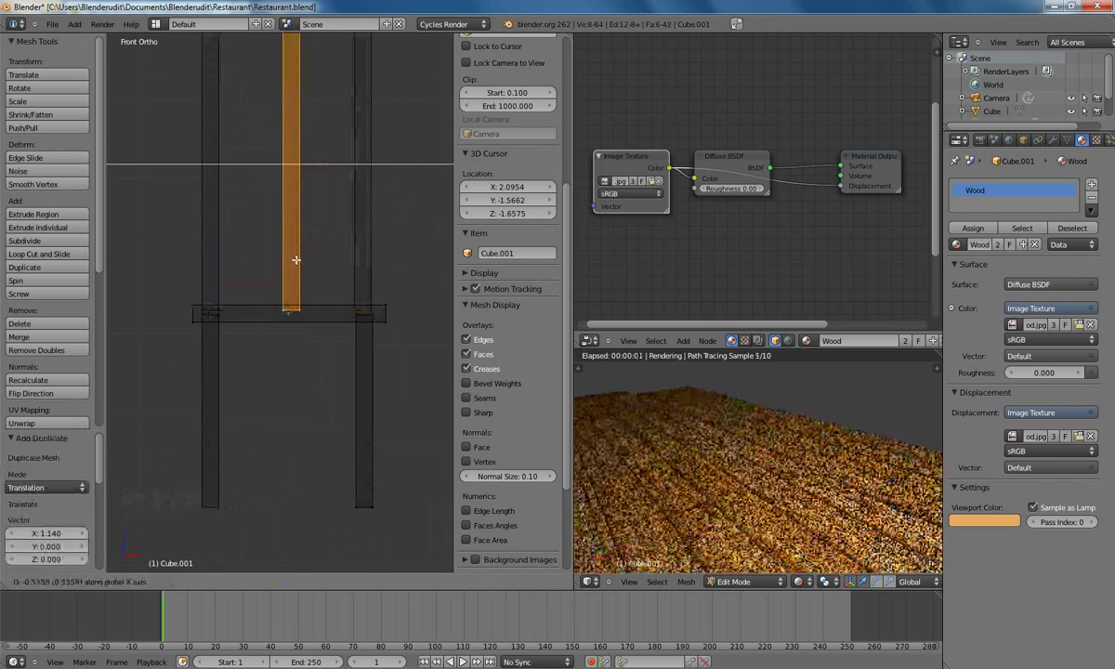
{"action": "left_click", "coordinate": [294, 261]}
{"action": "middle_click_drag", "start_coordinate": [322, 247], "coordinate": [316, 291], "text": "shift"}
{"action": "scroll", "coordinate": [316, 291], "scroll_direction": "down", "scroll_amount": 2}
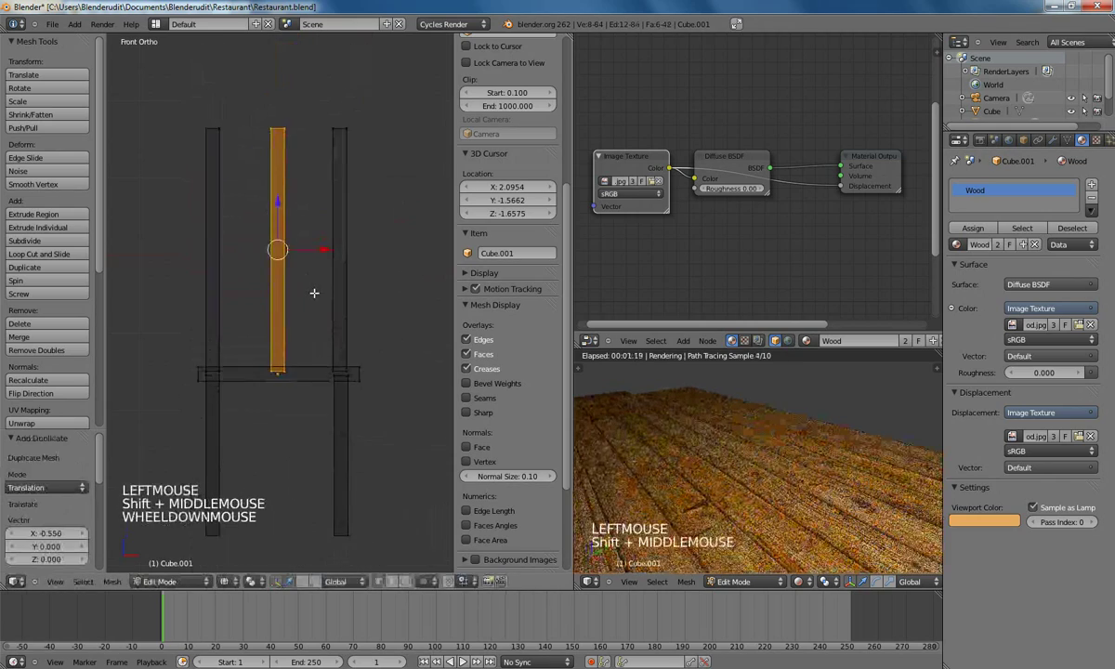
- Rotate the middle post copy about -90° to horizontal and scale it down to span the two back posts
{"action": "key", "text": "r"}
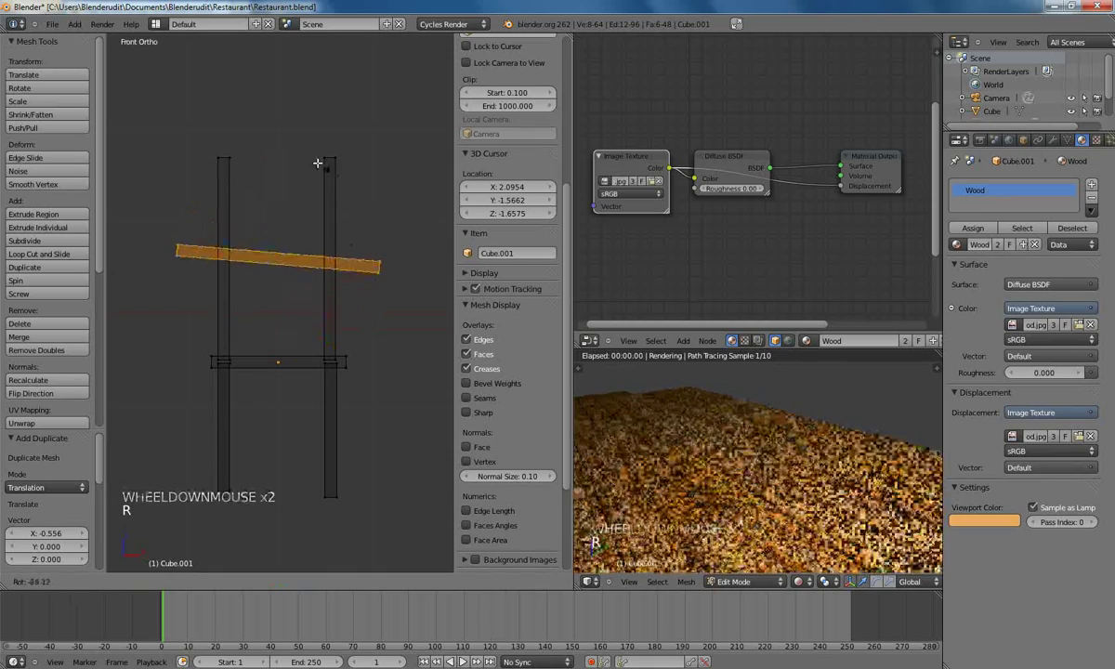
{"action": "left_click", "coordinate": [314, 161]}
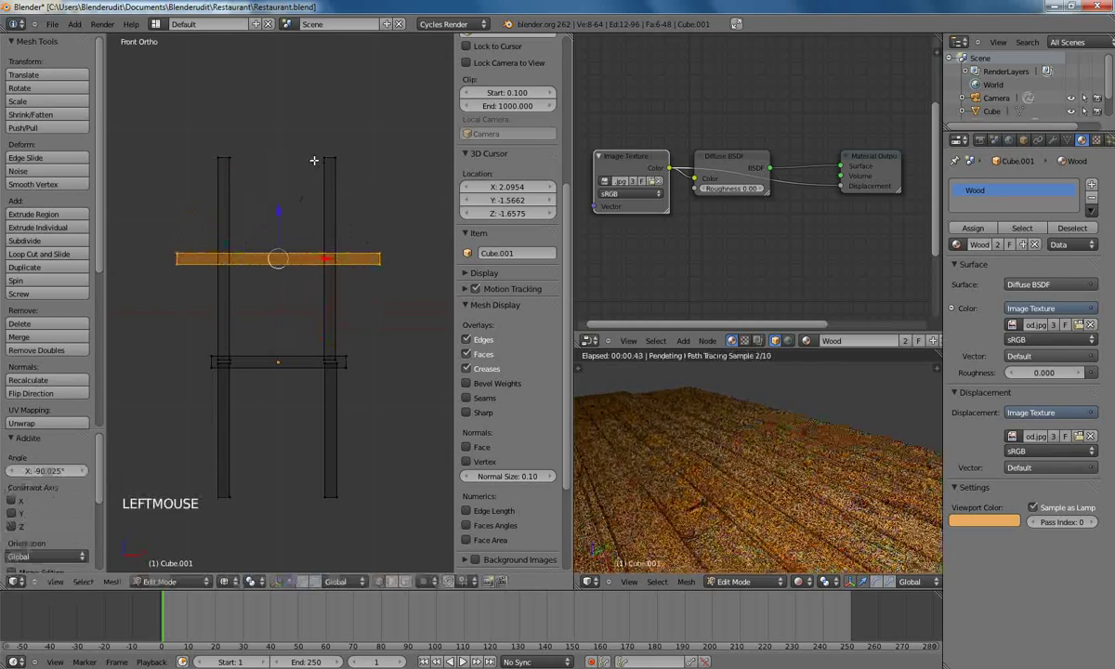
{"action": "key", "text": "s"}
{"action": "key", "text": "s"}
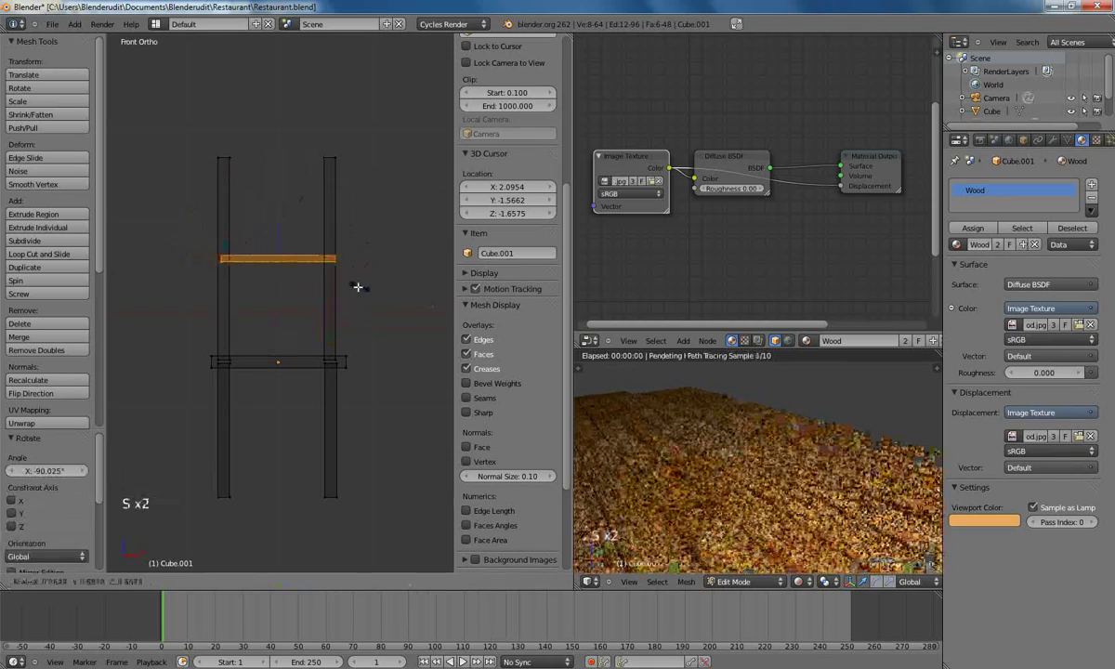
{"action": "left_click", "coordinate": [350, 288]}
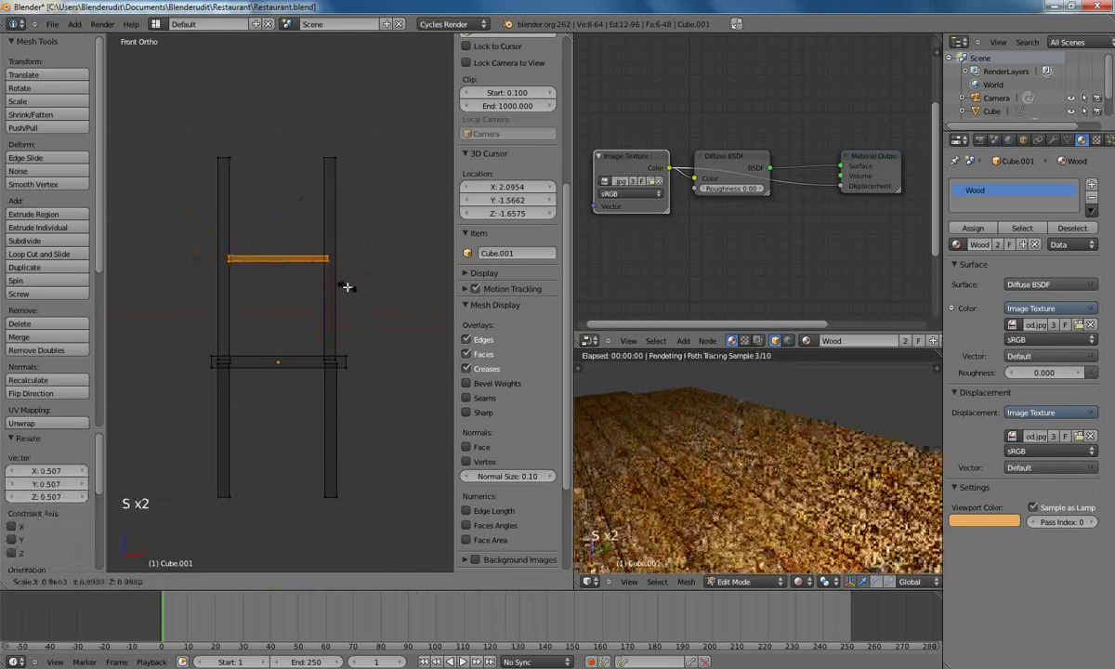
- Centre the horizontal rail between the back posts along X and raise it about 0.44 along Z
{"action": "key", "text": "g"}
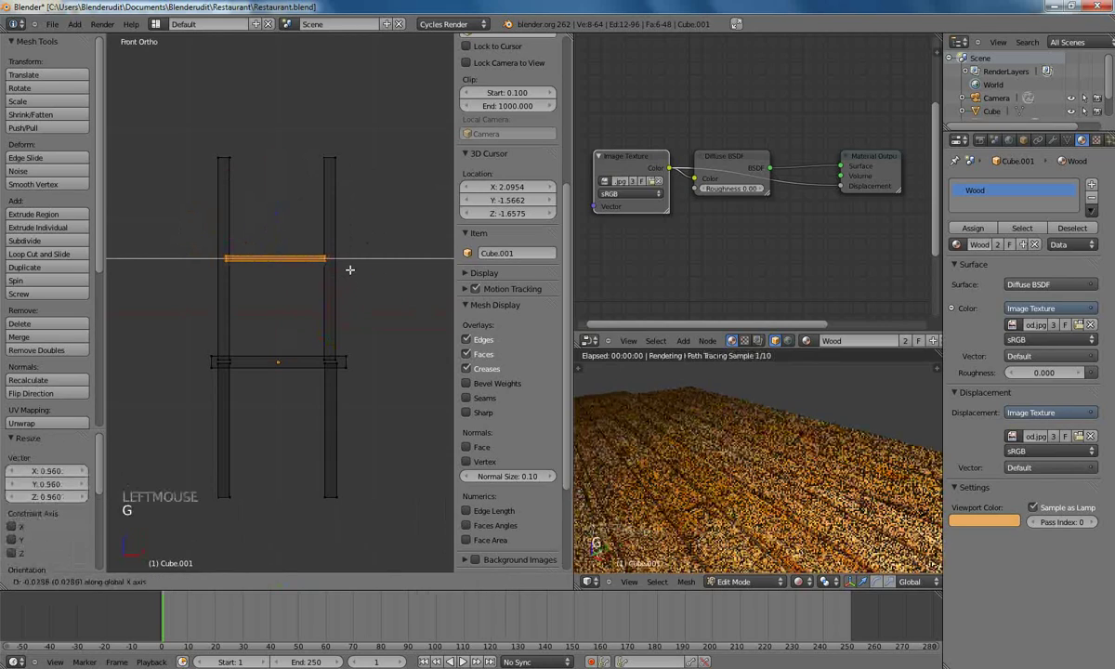
{"action": "left_click", "coordinate": [361, 311]}
{"action": "key", "text": "g"}
{"action": "key", "text": "z"}
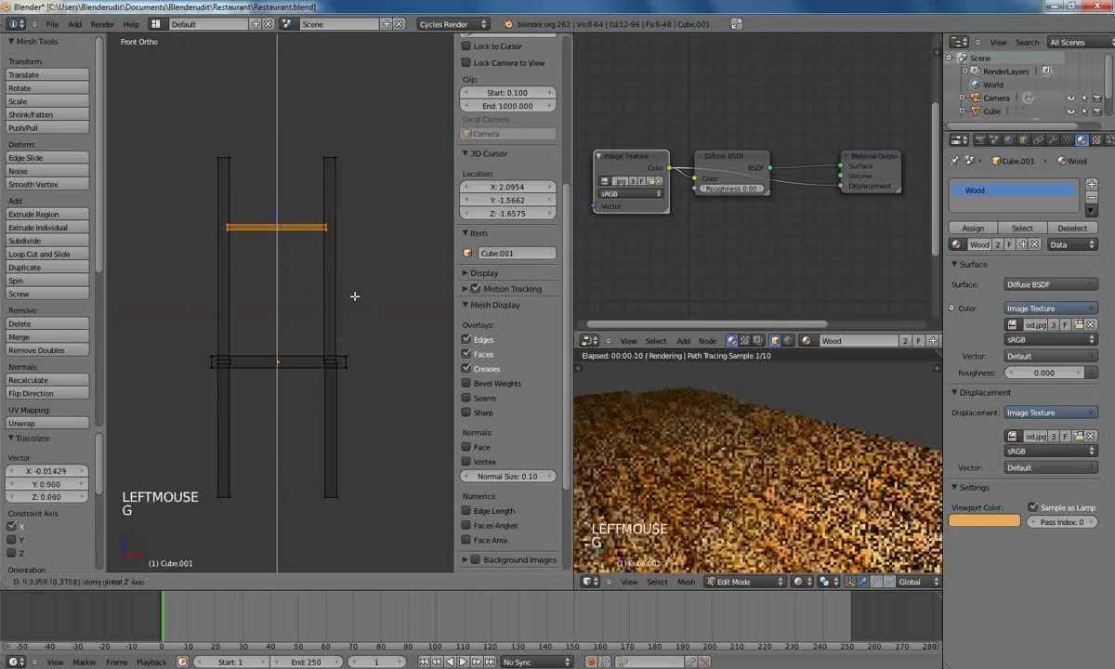
{"action": "left_click", "coordinate": [357, 295]}
- Duplicate the back rail twice downward along Z, spacing the copies about 0.5 apart, and clear the selection
{"action": "middle_click_drag", "start_coordinate": [364, 242], "coordinate": [383, 281], "text": "shift"}
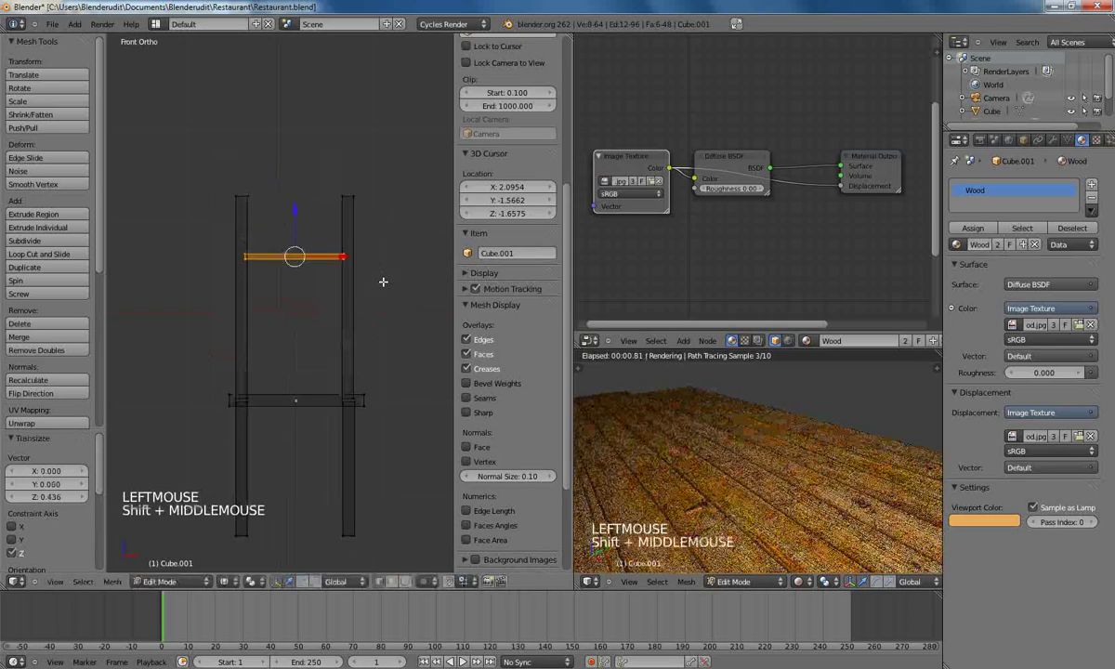
{"action": "scroll", "coordinate": [383, 281], "scroll_direction": "up", "scroll_amount": 3}
{"action": "key", "text": "shift+d"}
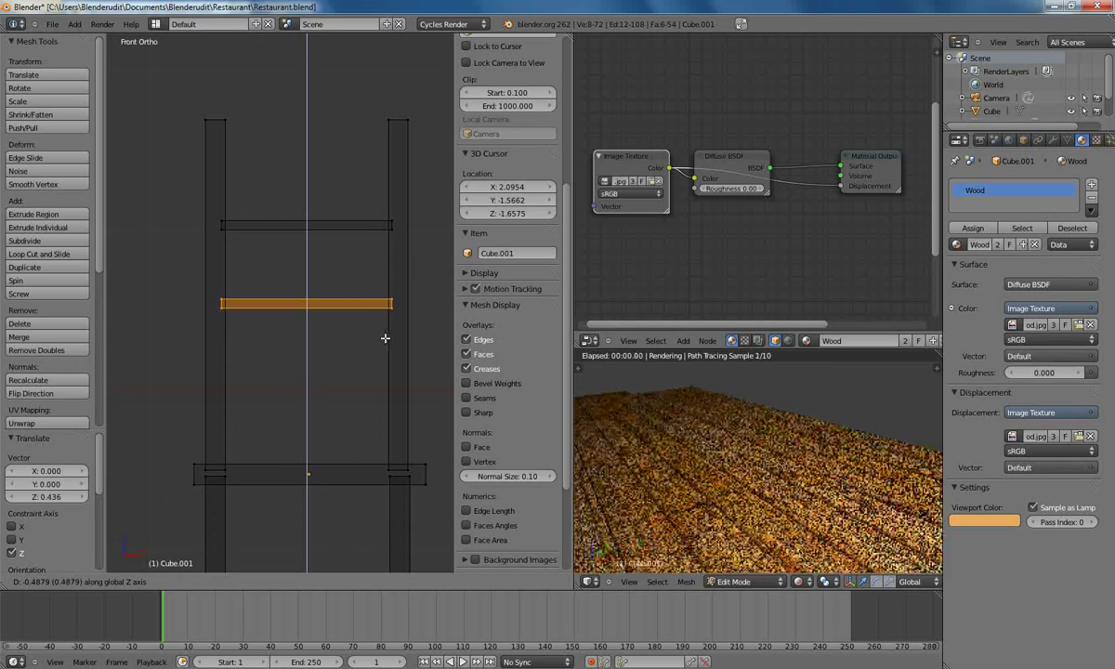
{"action": "left_click", "coordinate": [386, 338]}
{"action": "key", "text": "shift+d"}
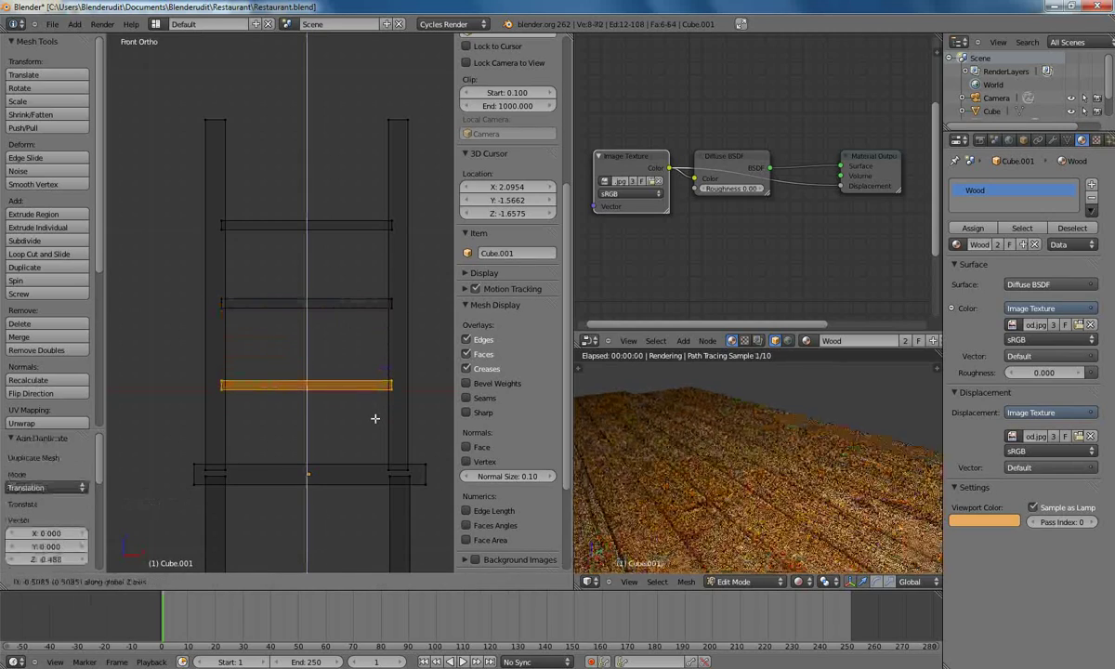
{"action": "left_click", "coordinate": [375, 418]}
{"action": "key", "text": "a"}
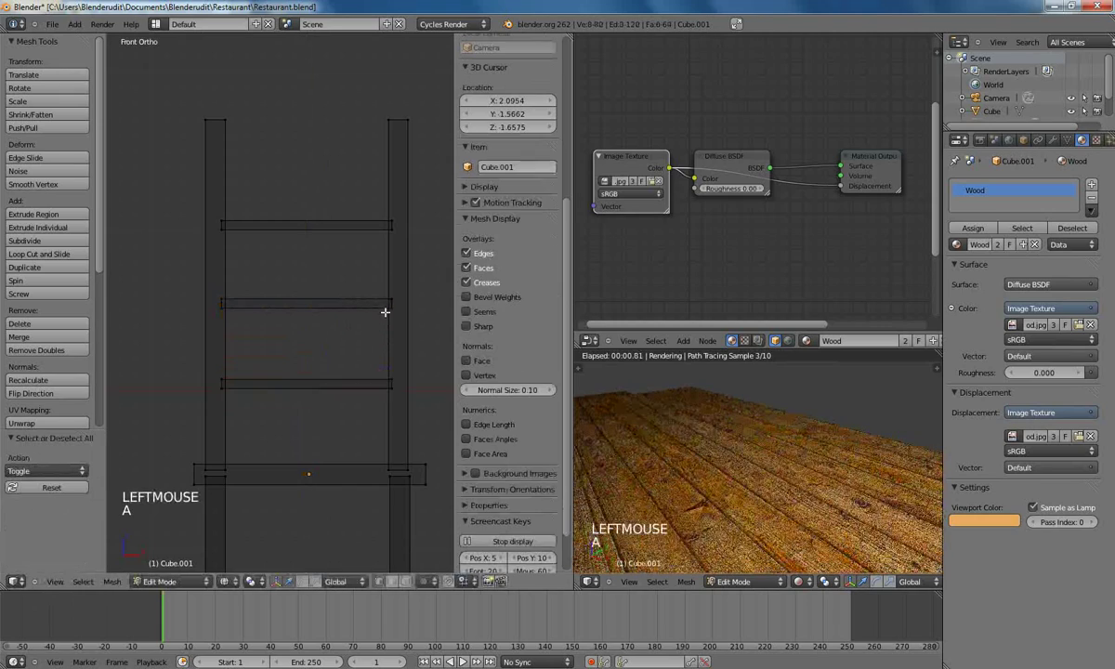
- Leave Edit Mode, set the viewport shading to Texture and check the chair from an angled view
{"action": "scroll", "coordinate": [405, 269], "scroll_direction": "down", "scroll_amount": 2}
{"action": "key", "text": "Tab"}
{"action": "scroll", "coordinate": [323, 293], "scroll_direction": "down", "scroll_amount": 2}
{"action": "mouse_move", "coordinate": [323, 294]}
{"action": "middle_mouse_down"}
{"action": "mouse_move", "coordinate": [341, 322]}
{"action": "mouse_move", "coordinate": [399, 311]}
{"action": "mouse_move", "coordinate": [280, 350]}
{"action": "mouse_move", "coordinate": [356, 349]}
{"action": "mouse_move", "coordinate": [376, 327]}
{"action": "middle_mouse_up"}
{"action": "key", "text": "z"}
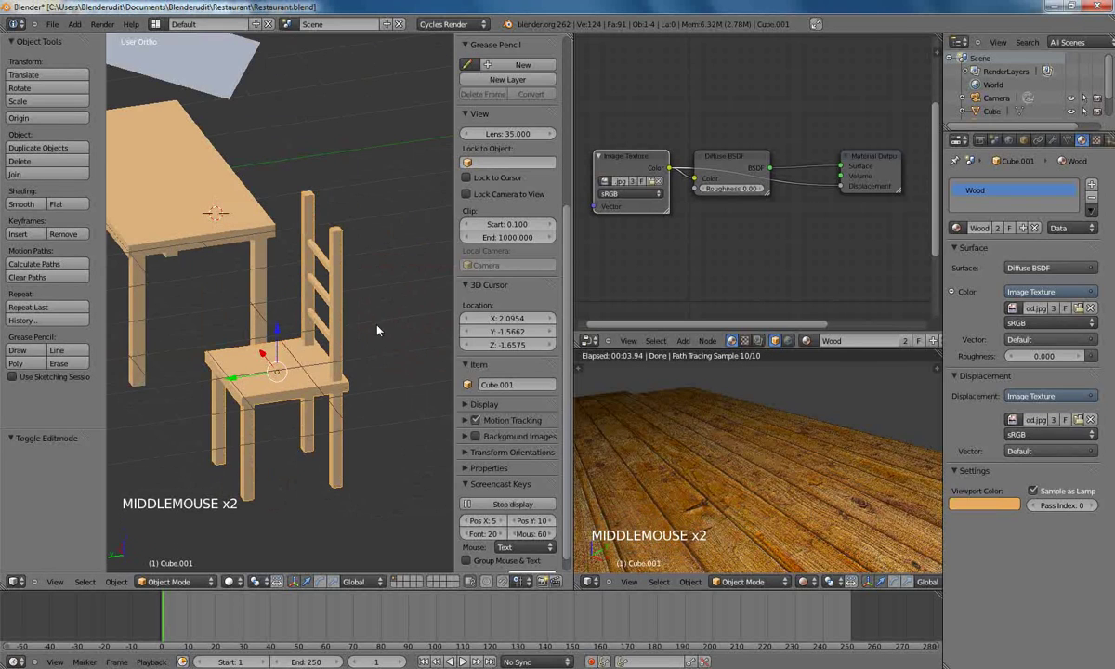
{"action": "scroll", "coordinate": [299, 415], "scroll_direction": "up", "scroll_amount": 2}
{"action": "left_click", "coordinate": [230, 582]}
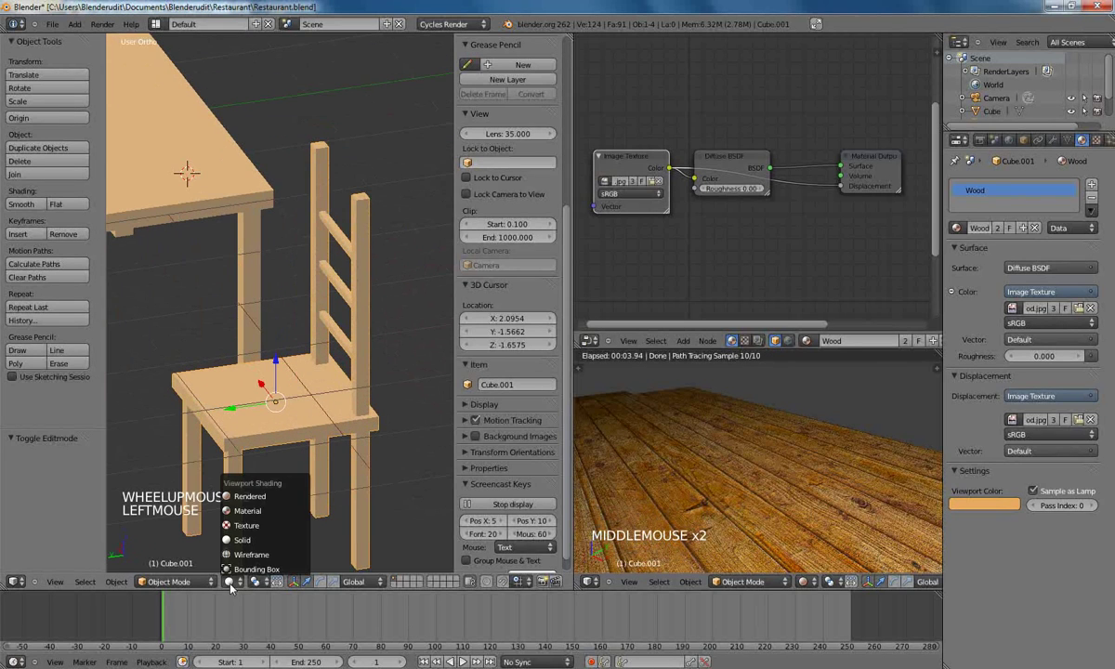
{"action": "left_click", "coordinate": [248, 526]}
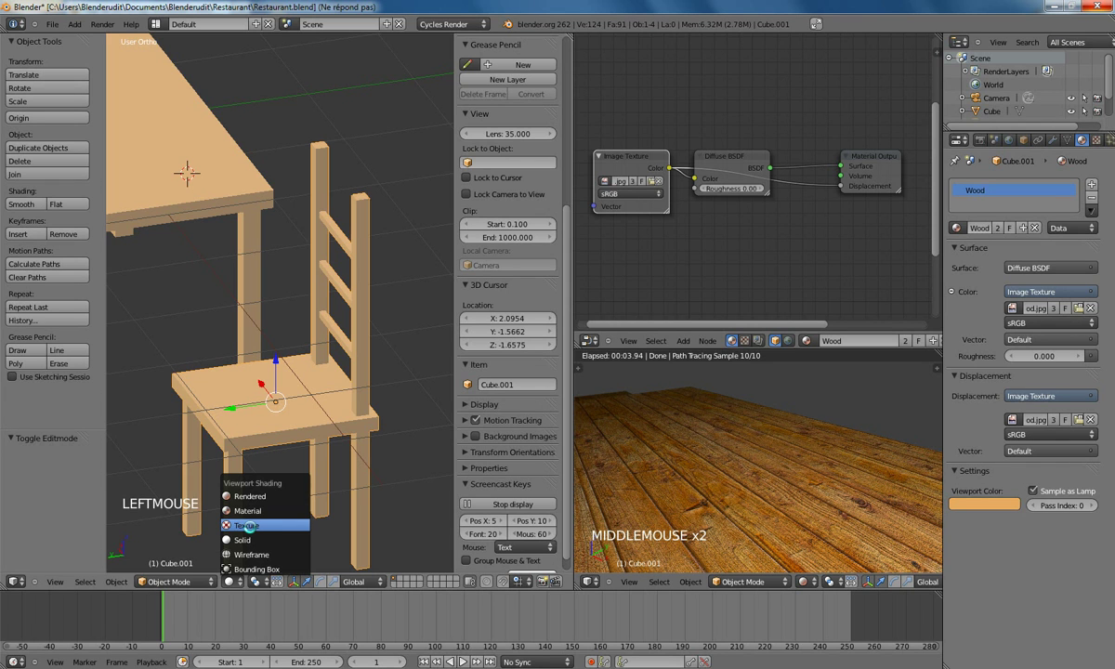
{"action": "scroll", "coordinate": [313, 360], "scroll_direction": "up", "scroll_amount": 3}
{"action": "middle_click", "coordinate": [355, 369]}
{"action": "middle_click_drag", "start_coordinate": [354, 369], "coordinate": [215, 342]}
- Select the chair in front view and snap the 3D cursor to its centre
{"action": "key", "text": "KP_1"}
{"action": "scroll", "coordinate": [279, 341], "scroll_direction": "down", "scroll_amount": 8}
{"action": "middle_click_drag", "start_coordinate": [336, 347], "coordinate": [289, 330], "text": "shift"}
{"action": "scroll", "coordinate": [232, 331], "scroll_direction": "down", "scroll_amount": 2}
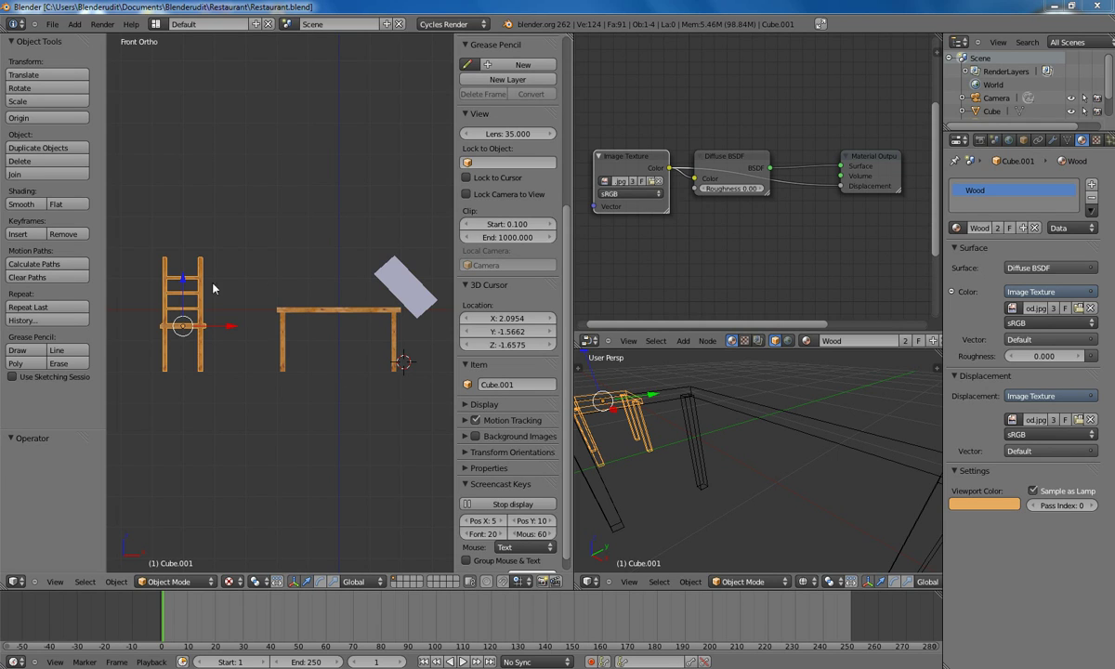
{"action": "right_click", "coordinate": [189, 315]}
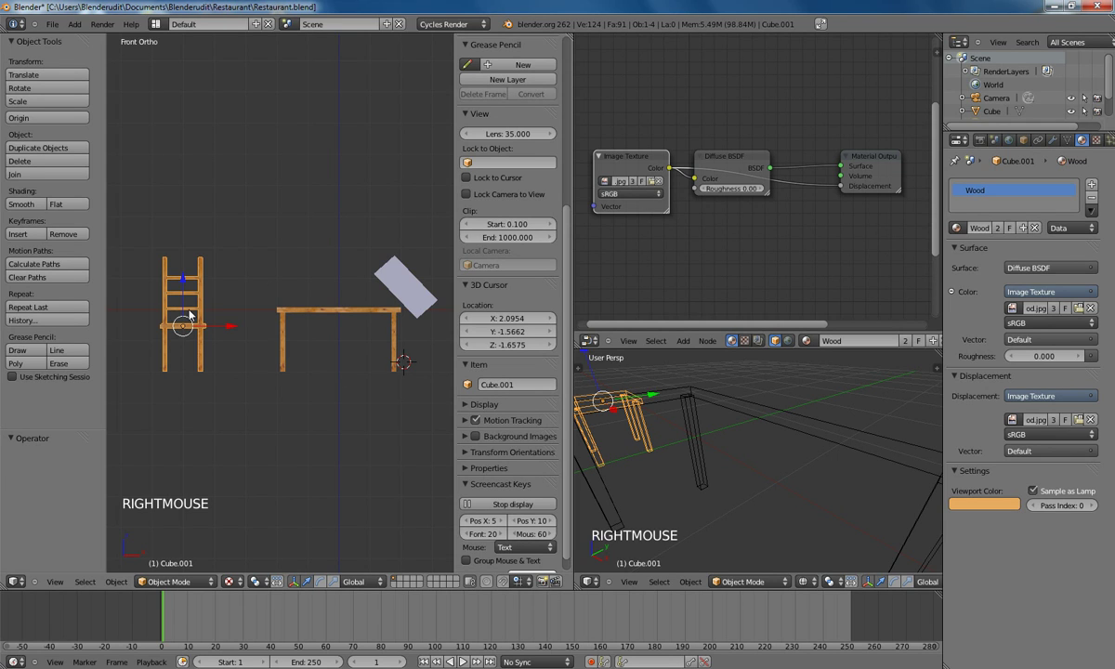
{"action": "key", "text": "shift+s"}
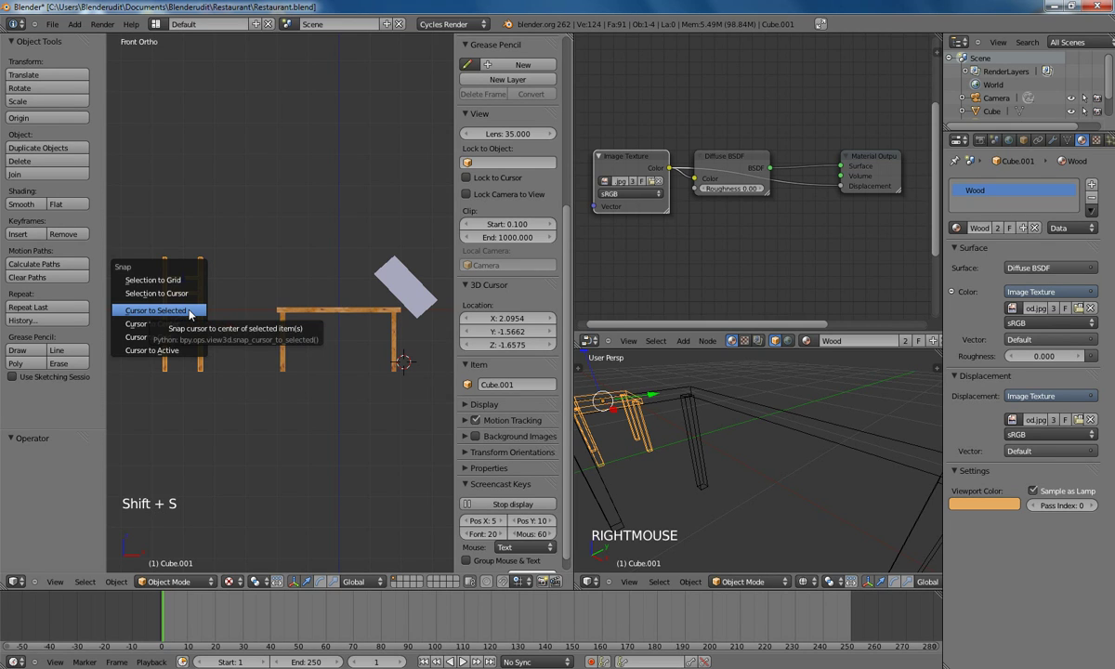
{"action": "left_click", "coordinate": [189, 315]}
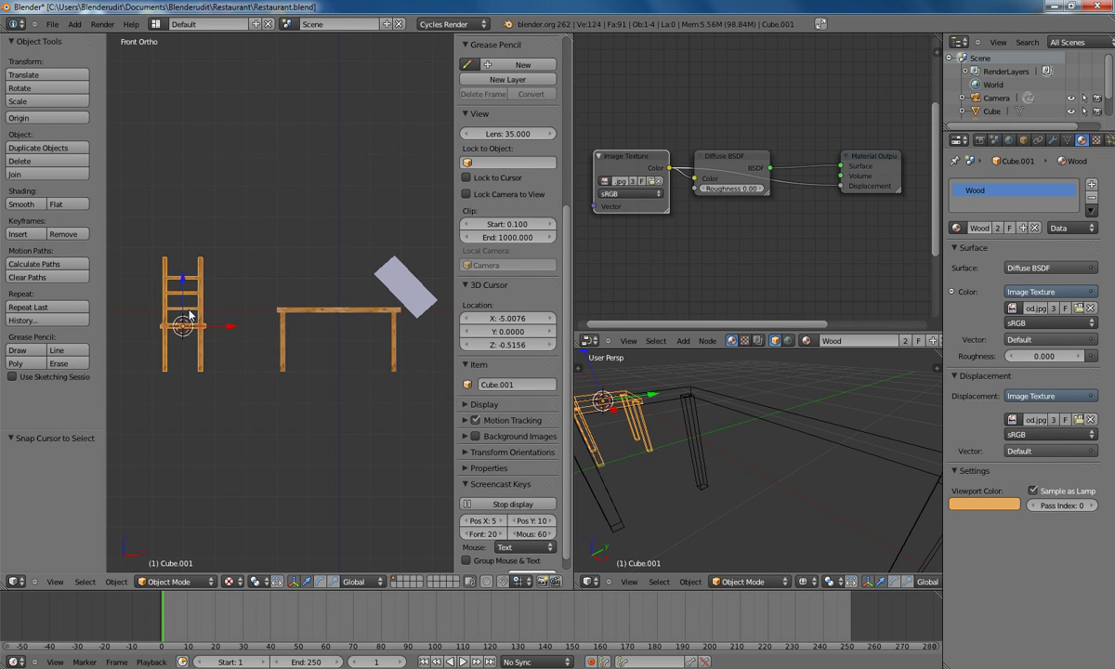
- Add a cube at the 3D cursor in the middle of the chair seat
{"action": "middle_click_drag", "start_coordinate": [238, 312], "coordinate": [368, 309], "text": "shift"}
{"action": "scroll", "coordinate": [368, 308], "scroll_direction": "up", "scroll_amount": 7}
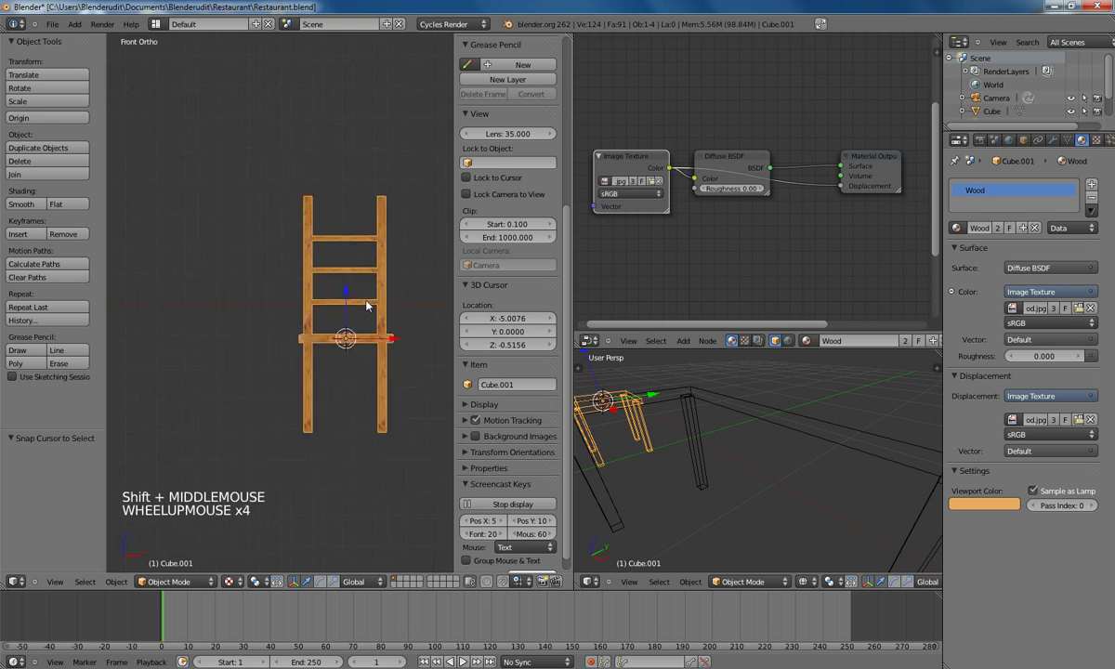
{"action": "middle_click_drag", "start_coordinate": [409, 343], "coordinate": [281, 286], "text": "shift"}
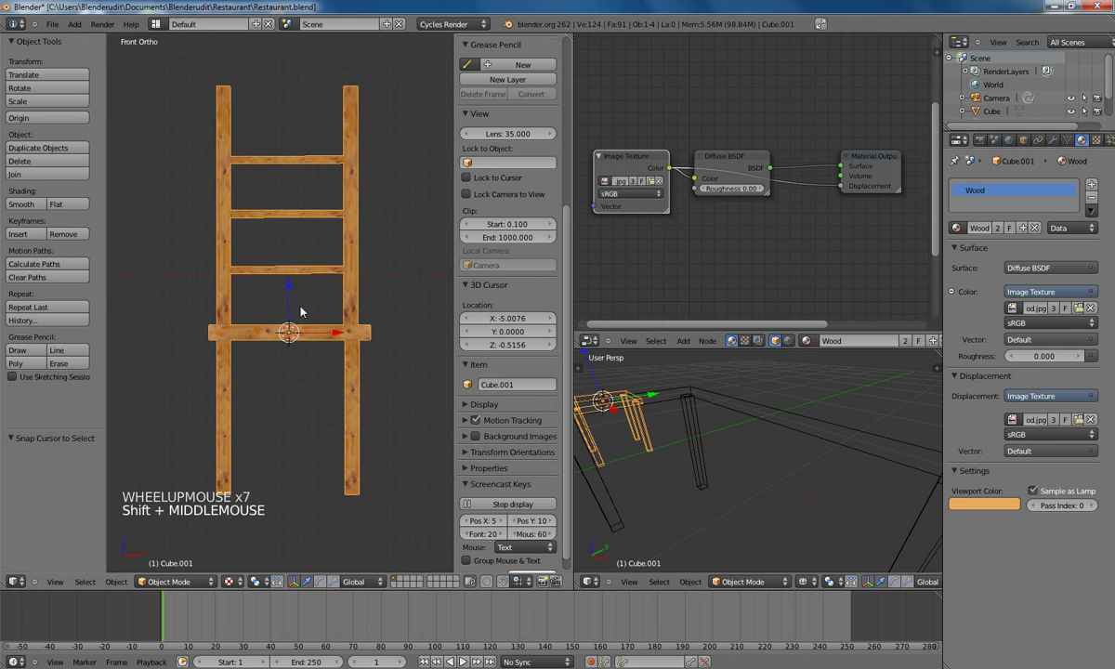
{"action": "key", "text": "space"}
{"action": "type", "text": "cube"}
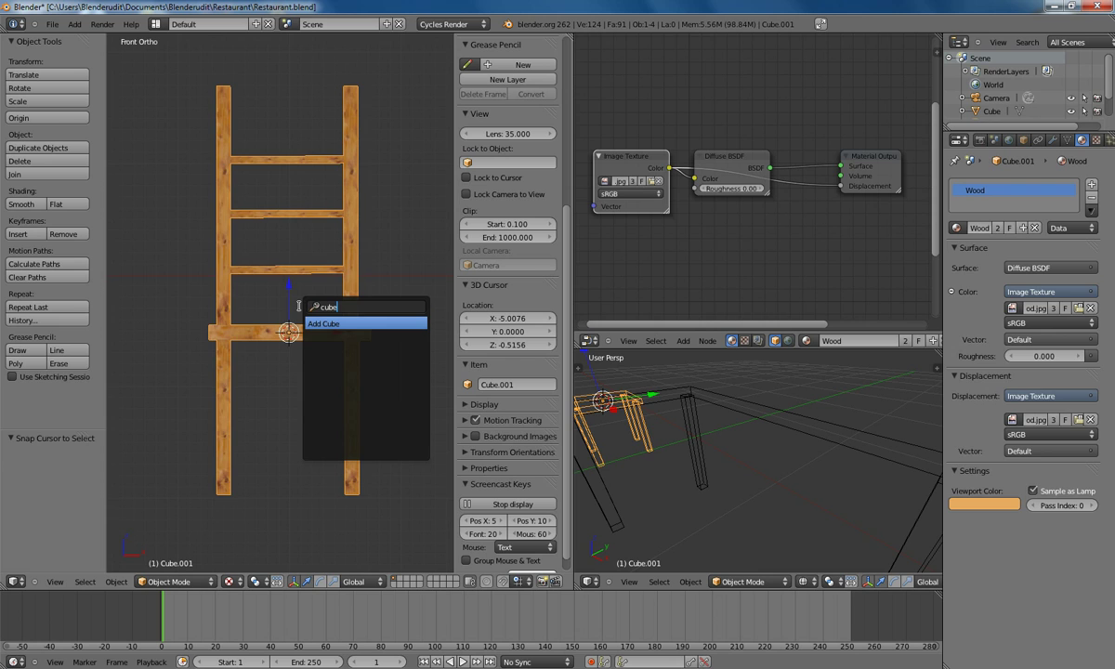
{"action": "key", "text": "Return"}
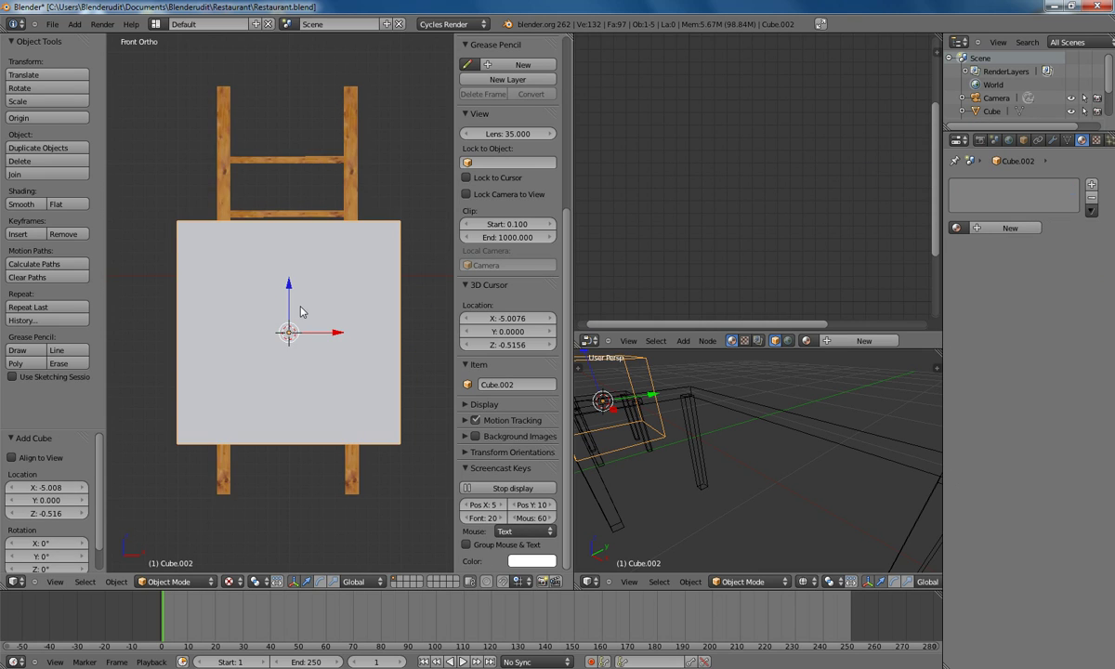
- Scale the cube uniformly by about 0.72, then 0.994, so its width fits just within the chair seat
{"action": "key", "text": "z"}
{"action": "key", "text": "s"}
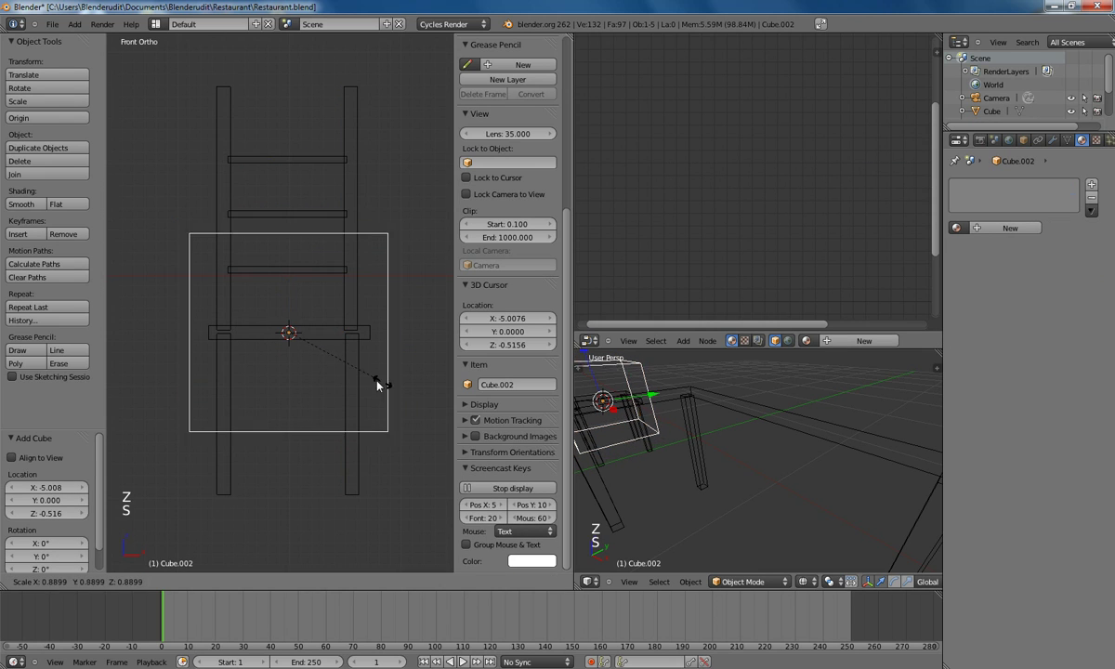
{"action": "left_click", "coordinate": [359, 382]}
{"action": "key", "text": "z"}
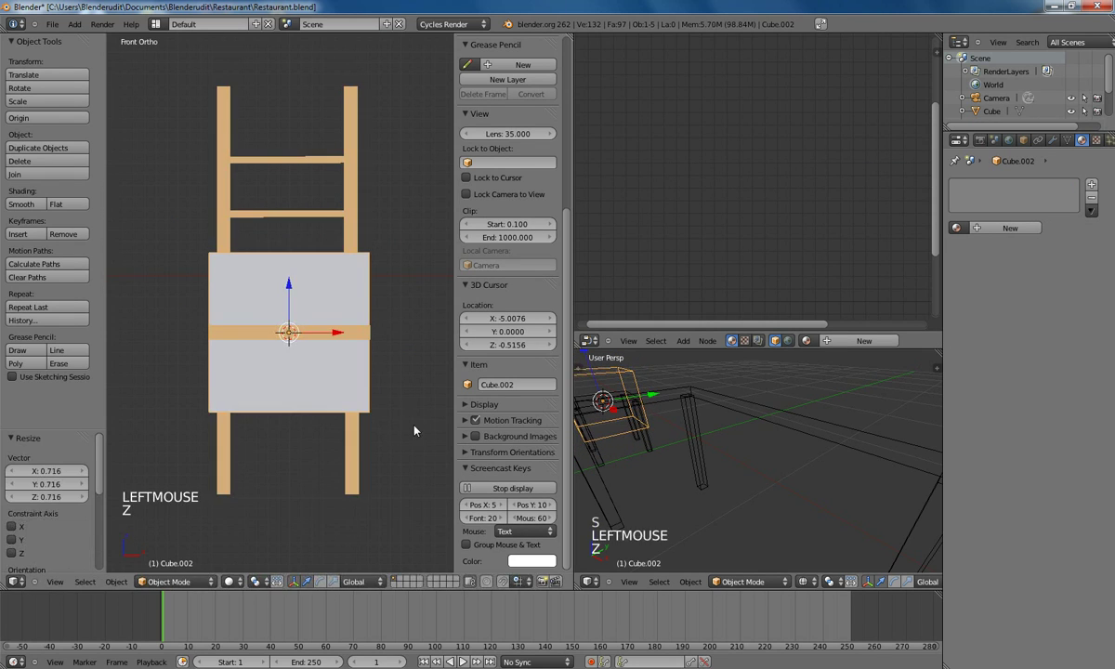
{"action": "key", "text": "s"}
{"action": "left_click", "coordinate": [413, 433]}
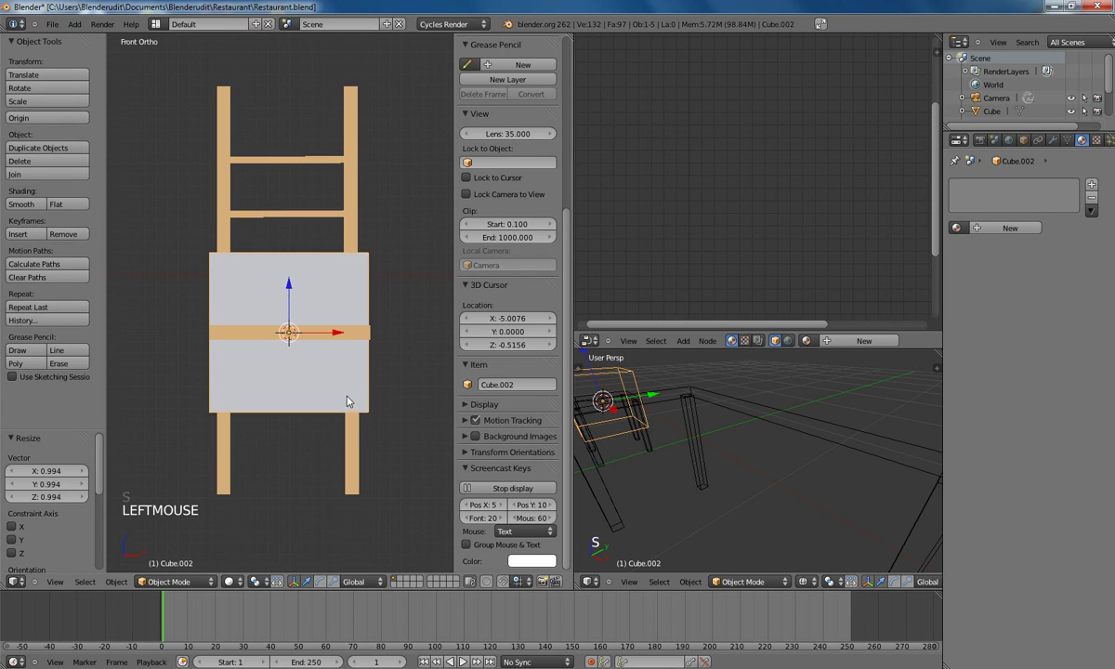
- Flatten the cube along Z into a slab thinner than the seat, with a final Z scale of about 0.42
{"action": "key", "text": "z"}
{"action": "scroll", "coordinate": [348, 427], "scroll_direction": "up", "scroll_amount": 3}
{"action": "key", "text": "s"}
{"action": "key", "text": "z"}
{"action": "left_click", "coordinate": [308, 375]}
{"action": "key", "text": "s"}
{"action": "key", "text": "s"}
{"action": "left_click", "coordinate": [308, 399]}
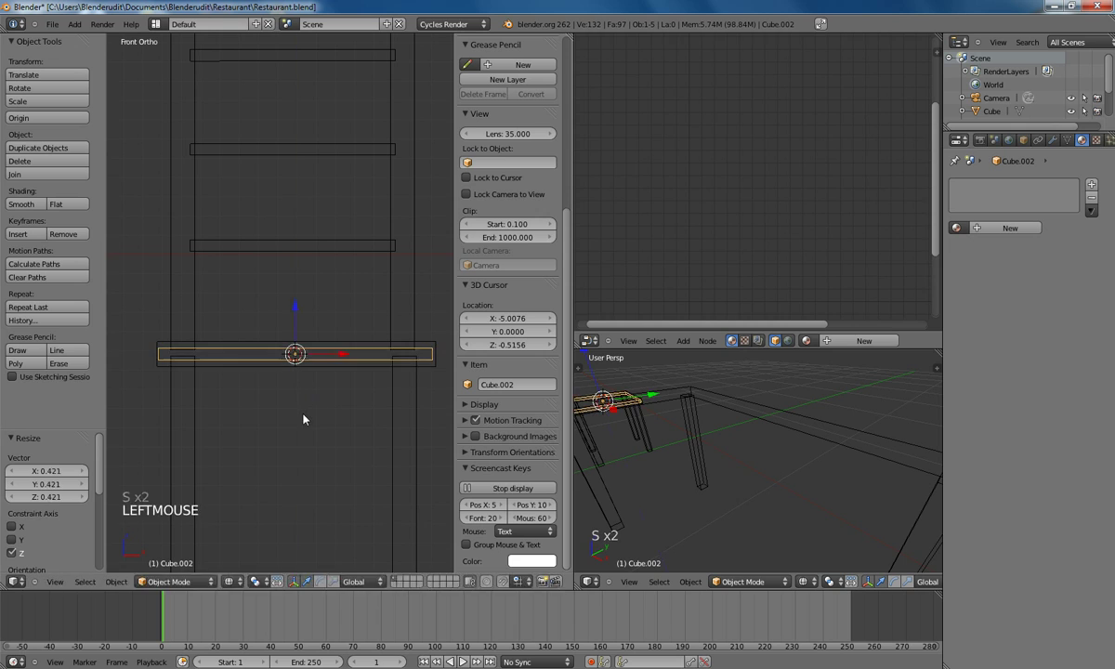
- Raise the thin slab about 0.069 along Z so it sits partly above the seat's upper face
{"action": "key", "text": "g"}
{"action": "key", "text": "z"}
{"action": "left_click", "coordinate": [303, 406]}
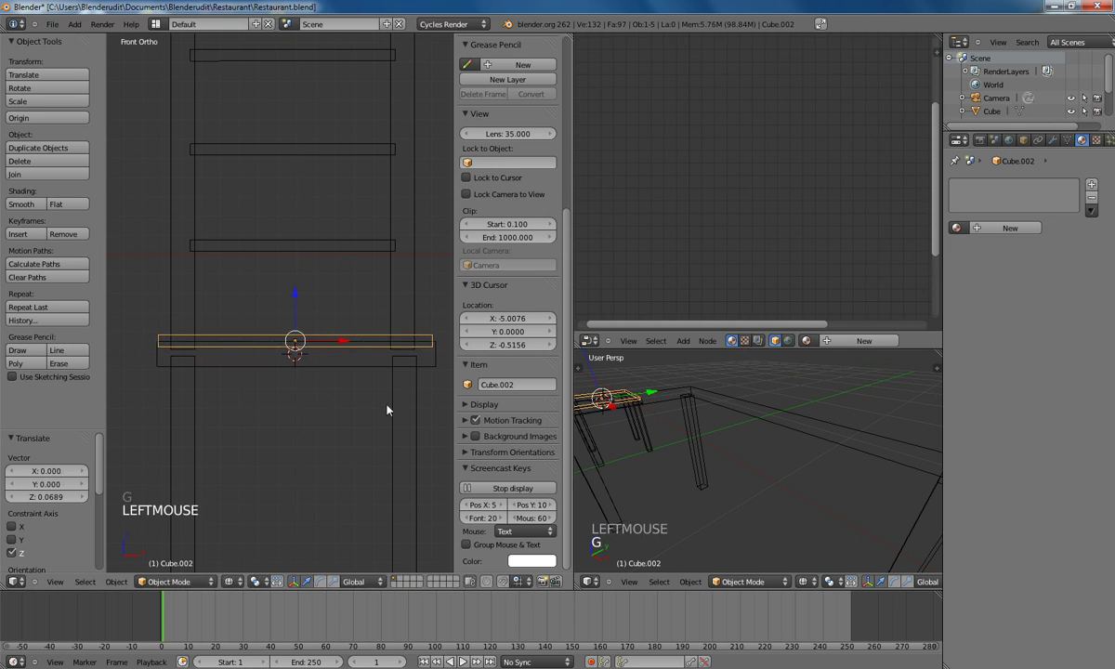
- Scale the seat slab uniformly by 0.98 and move it 0.158 along Y, clear of the chair's back posts
{"action": "key", "text": "s"}
{"action": "key", "text": "s"}
{"action": "left_click", "coordinate": [423, 415]}
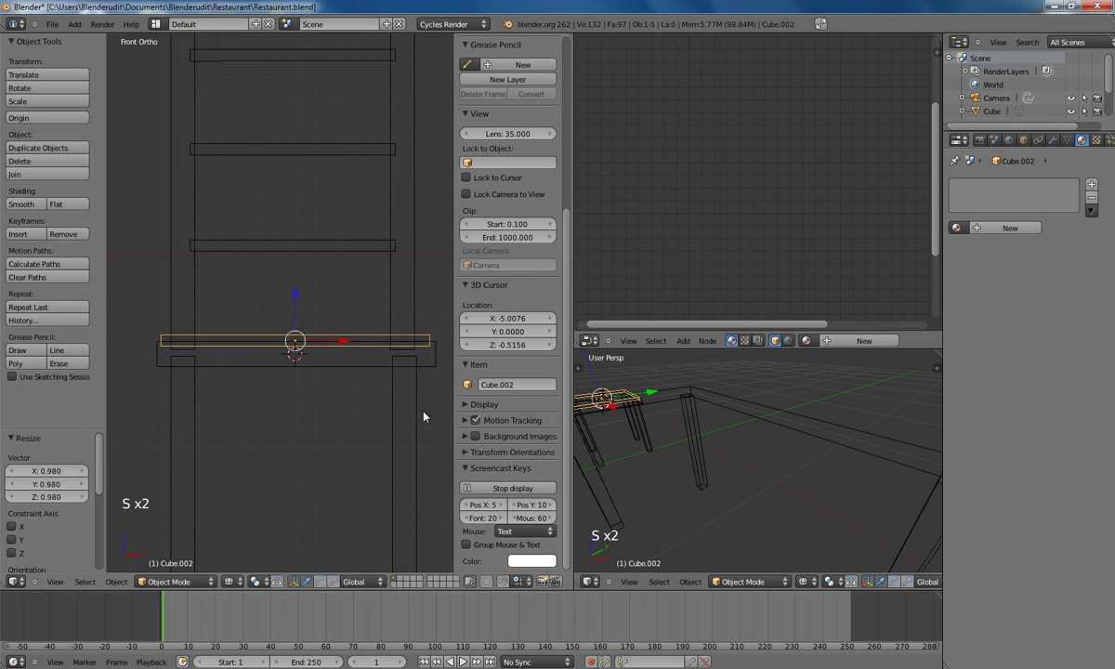
{"action": "key", "text": "KP_7"}
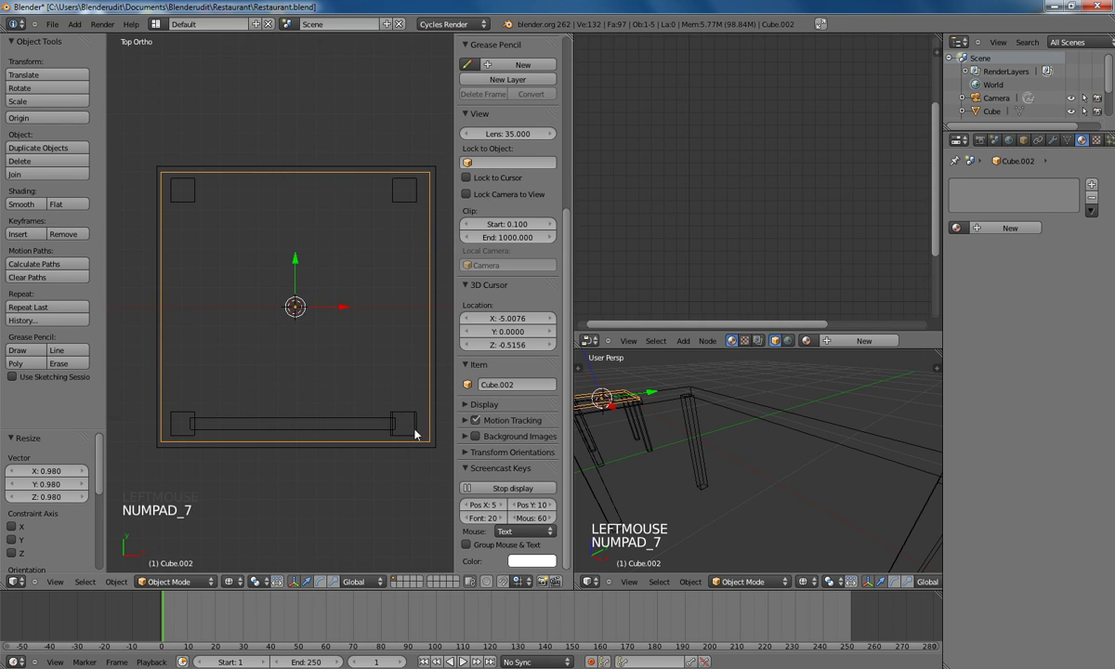
{"action": "key", "text": "g"}
{"action": "key", "text": "y"}
{"action": "left_click", "coordinate": [381, 380]}
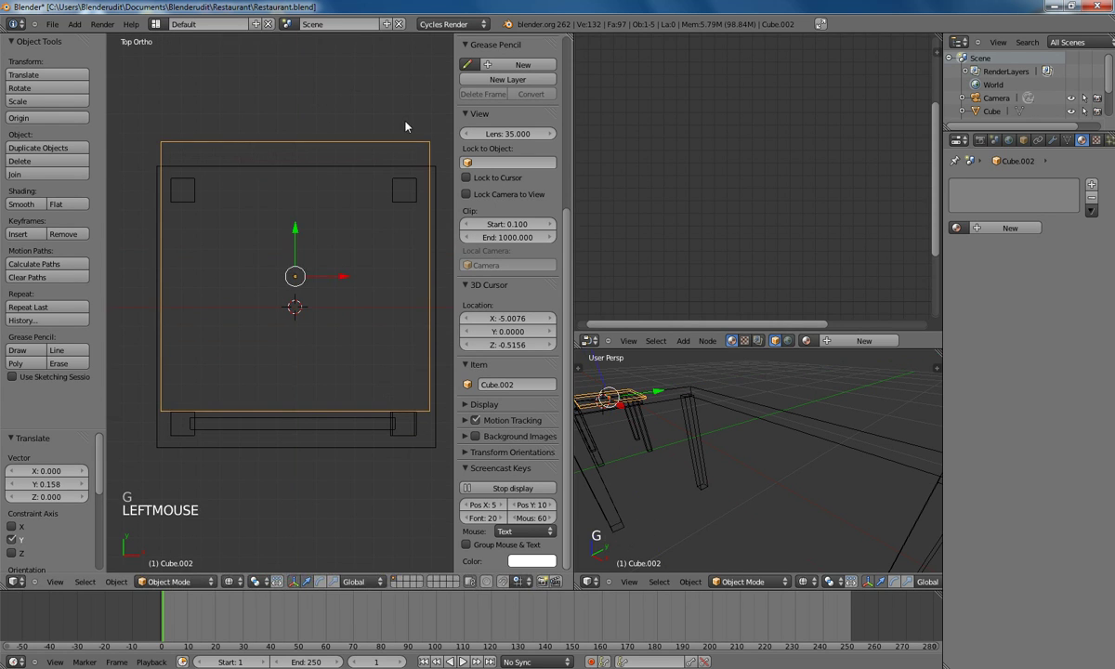
- Scale the slab uniformly by 0.952 and shift it about 0.01 along X to center it on the seat
{"action": "key", "text": "s"}
{"action": "key", "text": "s"}
{"action": "left_click", "coordinate": [361, 187]}
{"action": "key", "text": "g"}
{"action": "key", "text": "x"}
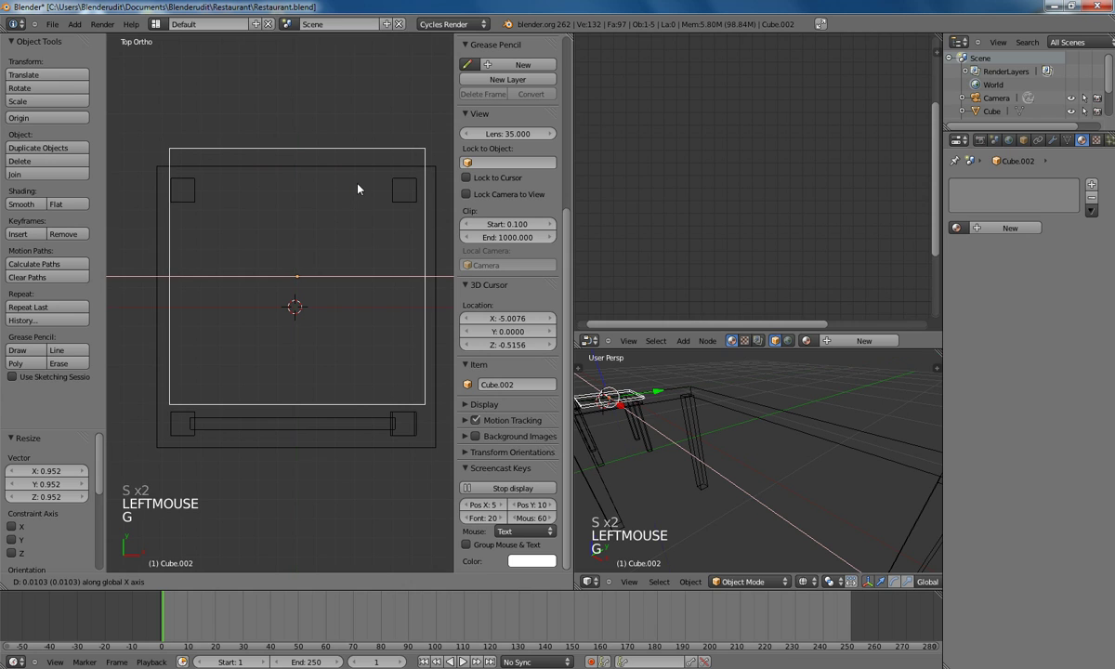
{"action": "right_click", "coordinate": [359, 187]}
- Scale the slab by 0.883 along Y and move it about -0.065 along Y so it stays within the seat's edges
{"action": "key", "text": "s"}
{"action": "key", "text": "s"}
{"action": "key", "text": "y"}
{"action": "left_click", "coordinate": [317, 133]}
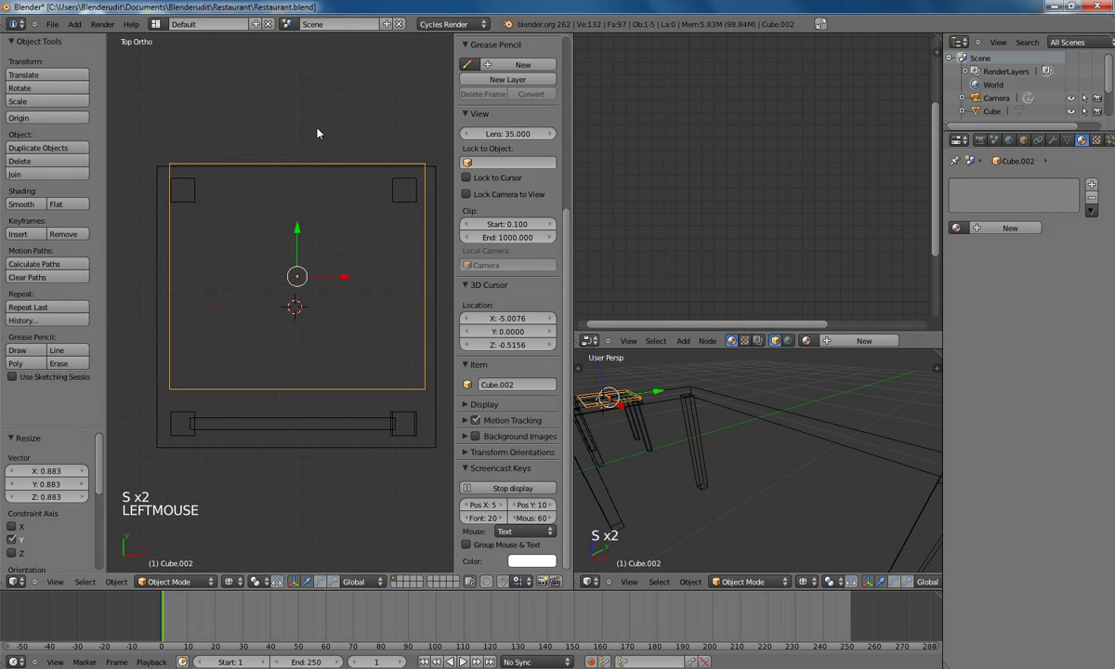
{"action": "key", "text": "g"}
{"action": "key", "text": "y"}
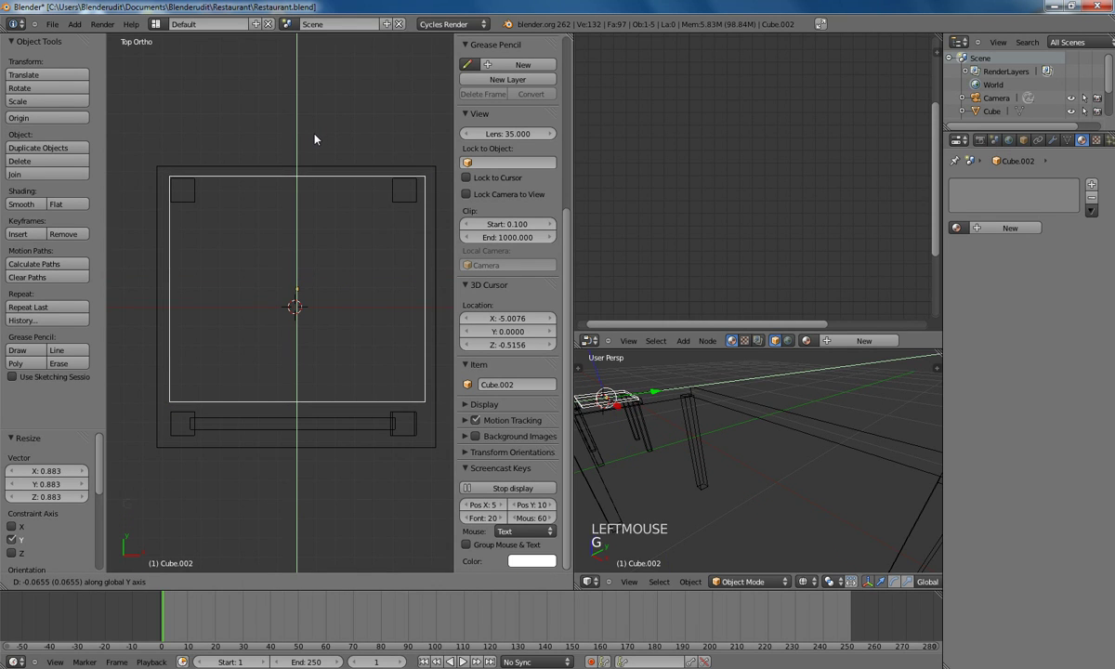
{"action": "left_click", "coordinate": [314, 139]}
- Show the scene in solid shading and add a Subdivision Surface modifier to the slab with 3 view and 3 render subdivisions
{"action": "mouse_move", "coordinate": [341, 350]}
{"action": "middle_mouse_down"}
{"action": "mouse_move", "coordinate": [373, 323]}
{"action": "mouse_move", "coordinate": [239, 404]}
{"action": "mouse_move", "coordinate": [349, 393]}
{"action": "mouse_move", "coordinate": [299, 405]}
{"action": "mouse_move", "coordinate": [324, 370]}
{"action": "mouse_move", "coordinate": [292, 401]}
{"action": "mouse_move", "coordinate": [292, 441]}
{"action": "middle_mouse_up"}
{"action": "key", "text": "z"}
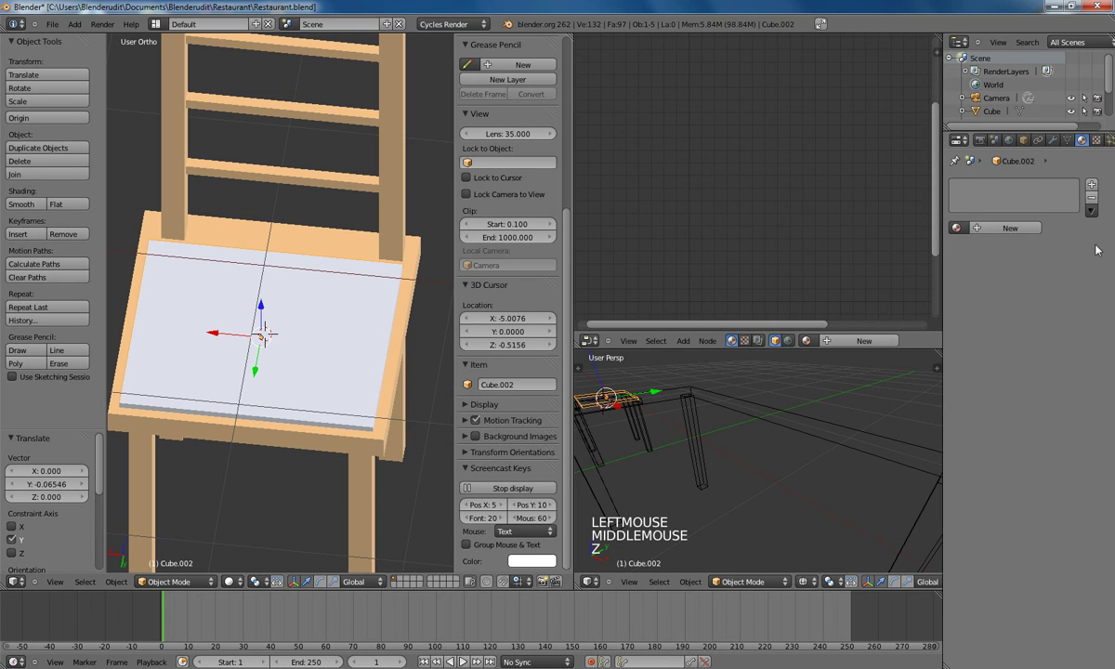
{"action": "left_click", "coordinate": [1054, 140]}
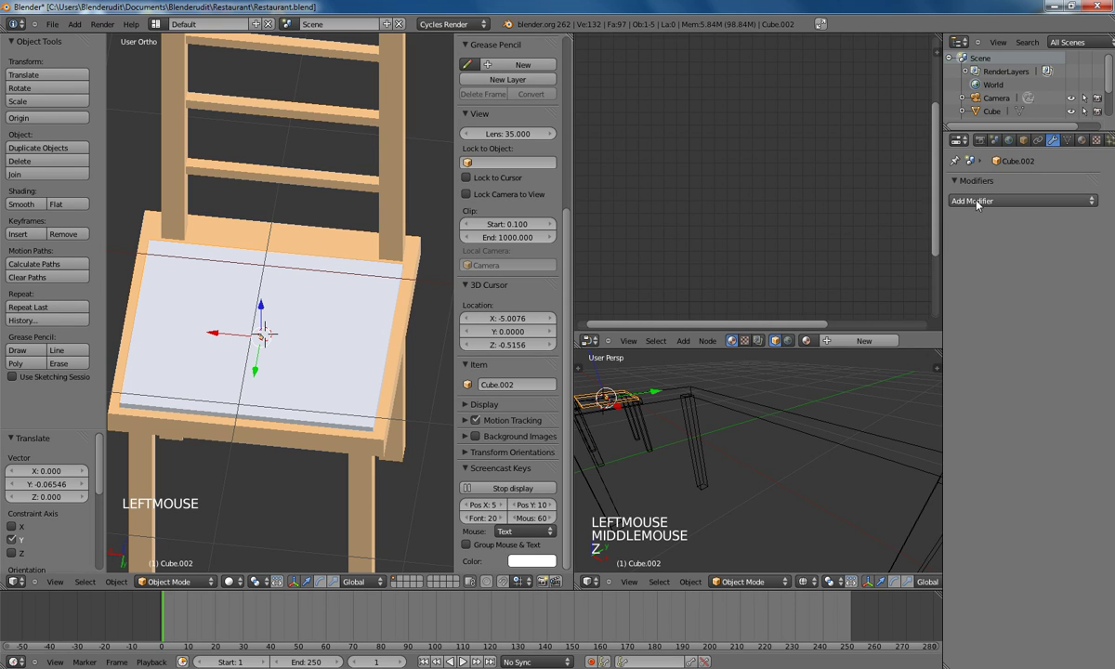
{"action": "left_click", "coordinate": [977, 202]}
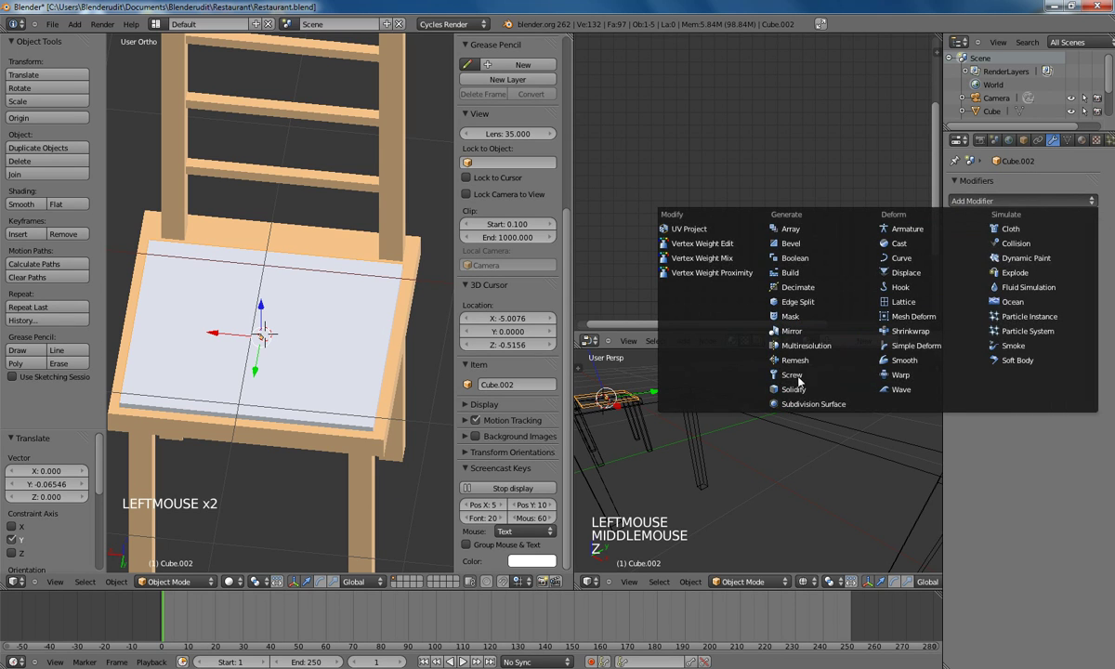
{"action": "left_click", "coordinate": [791, 406]}
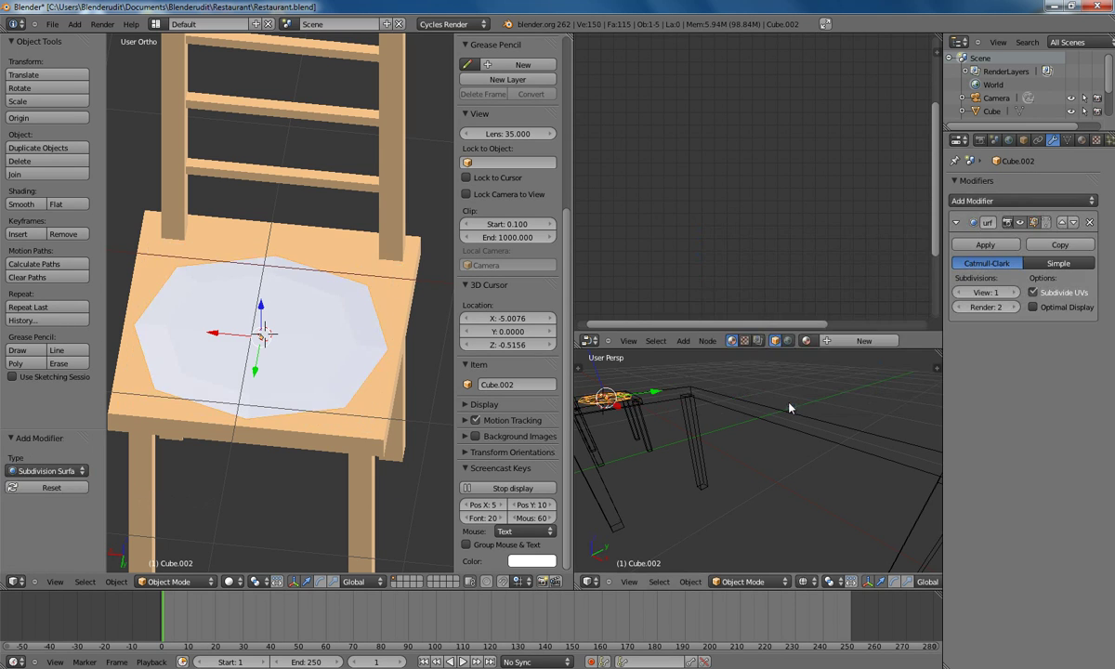
{"action": "left_click", "coordinate": [1015, 294]}
{"action": "left_click", "coordinate": [1015, 293]}
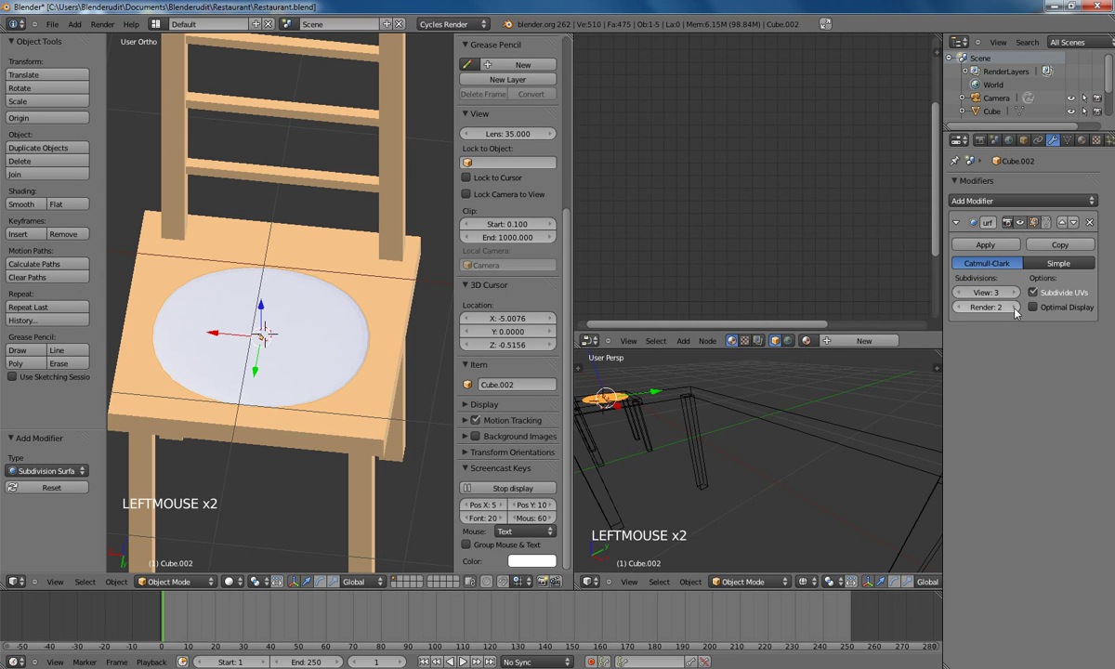
- Subdivide the slab's whole mesh twice in Edit Mode so it fills out into a cushion with rounded corners
{"action": "middle_click_drag", "start_coordinate": [286, 423], "coordinate": [332, 280]}
{"action": "scroll", "coordinate": [301, 346], "scroll_direction": "up", "scroll_amount": 2}
{"action": "scroll", "coordinate": [282, 368], "scroll_direction": "up", "scroll_amount": 2}
{"action": "key", "text": "Tab"}
{"action": "scroll", "coordinate": [251, 372], "scroll_direction": "down", "scroll_amount": 2}
{"action": "scroll", "coordinate": [251, 372], "scroll_direction": "down", "scroll_amount": 1}
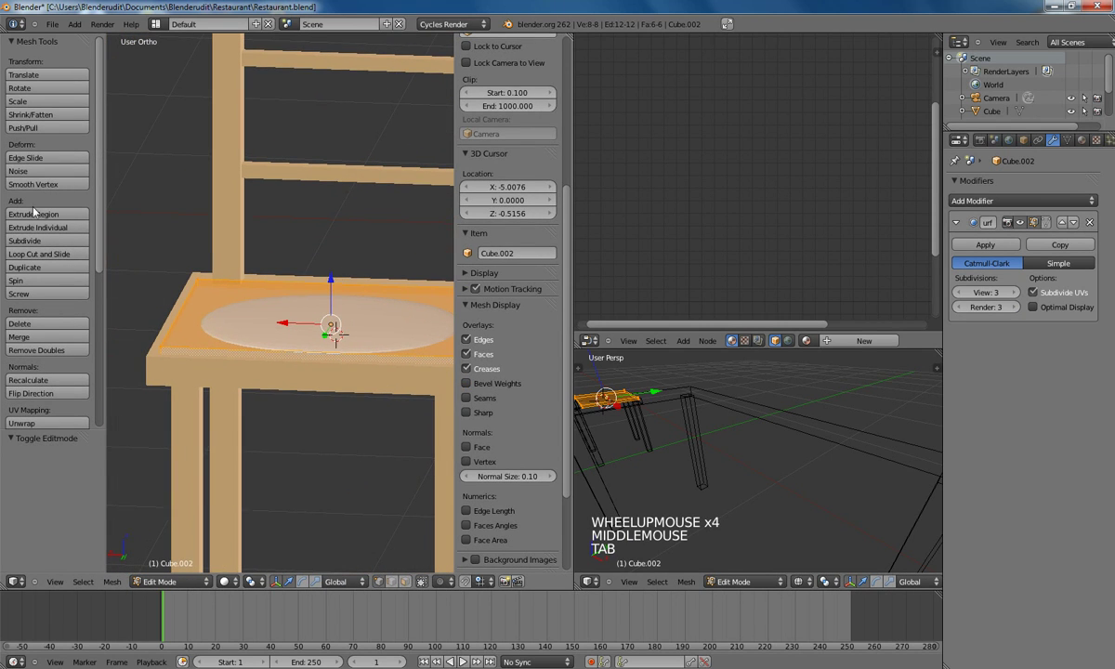
{"action": "left_click", "coordinate": [37, 241]}
{"action": "left_click", "coordinate": [38, 242]}
- Apply smooth shading to the cushion mesh and return to Object Mode
{"action": "middle_click_drag", "start_coordinate": [148, 213], "coordinate": [139, 264]}
{"action": "scroll", "coordinate": [50, 194], "scroll_direction": "down", "scroll_amount": 5}
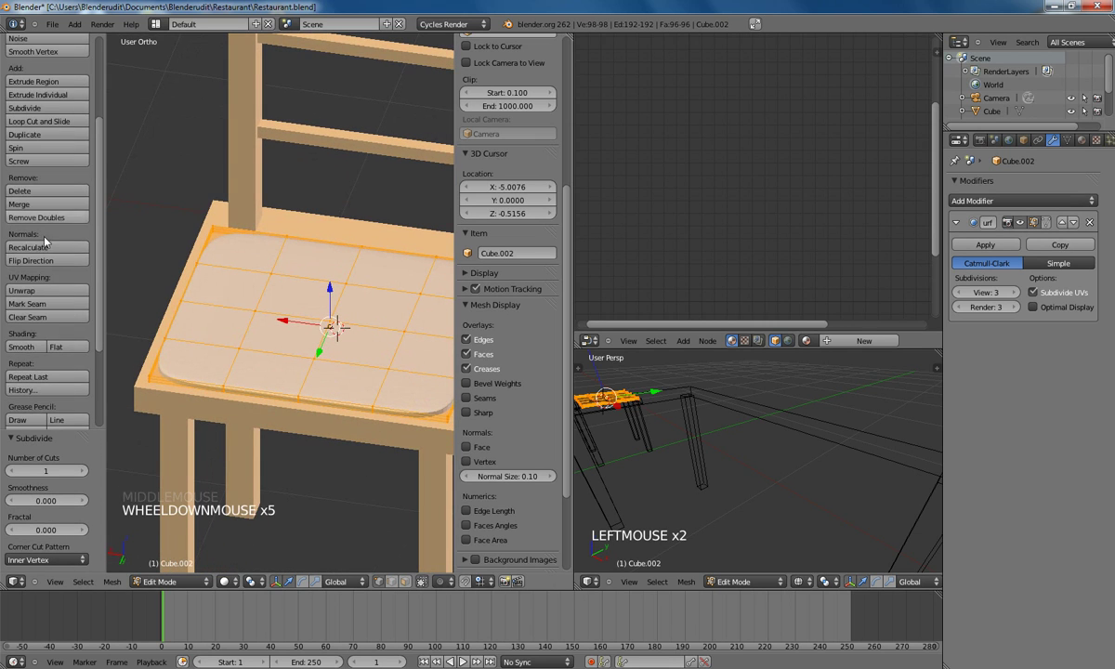
{"action": "left_click", "coordinate": [24, 348]}
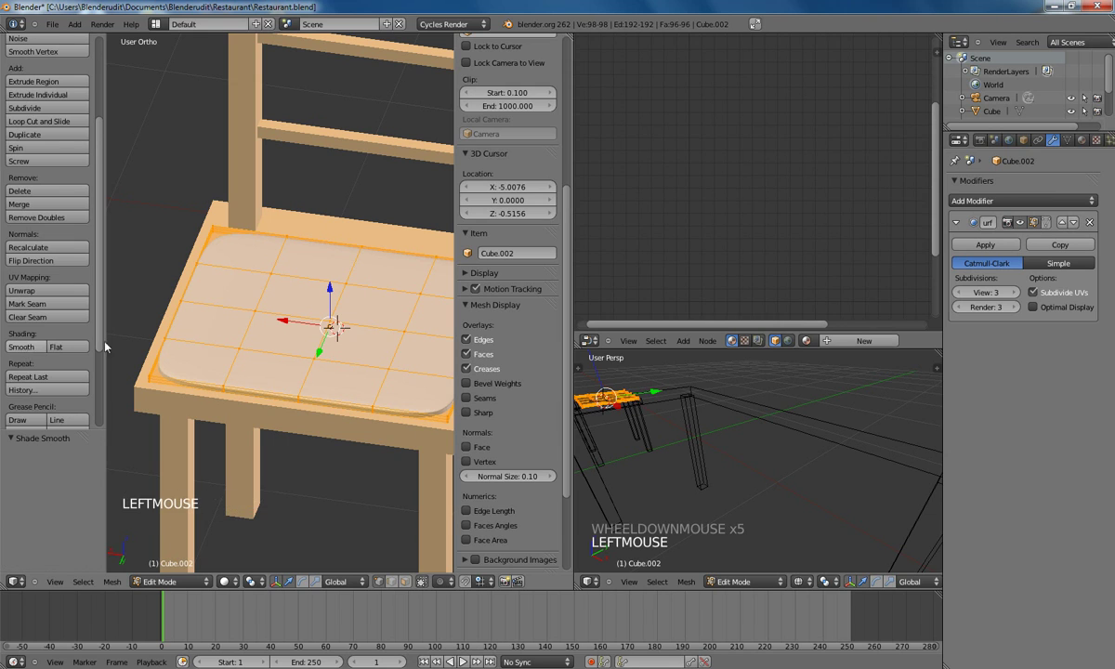
{"action": "key", "text": "Tab"}
{"action": "mouse_move", "coordinate": [291, 327]}
{"action": "middle_mouse_down"}
{"action": "mouse_move", "coordinate": [316, 315]}
{"action": "mouse_move", "coordinate": [300, 321]}
{"action": "mouse_move", "coordinate": [307, 330]}
{"action": "middle_mouse_up"}
{"action": "scroll", "coordinate": [307, 335], "scroll_direction": "down", "scroll_amount": 5}
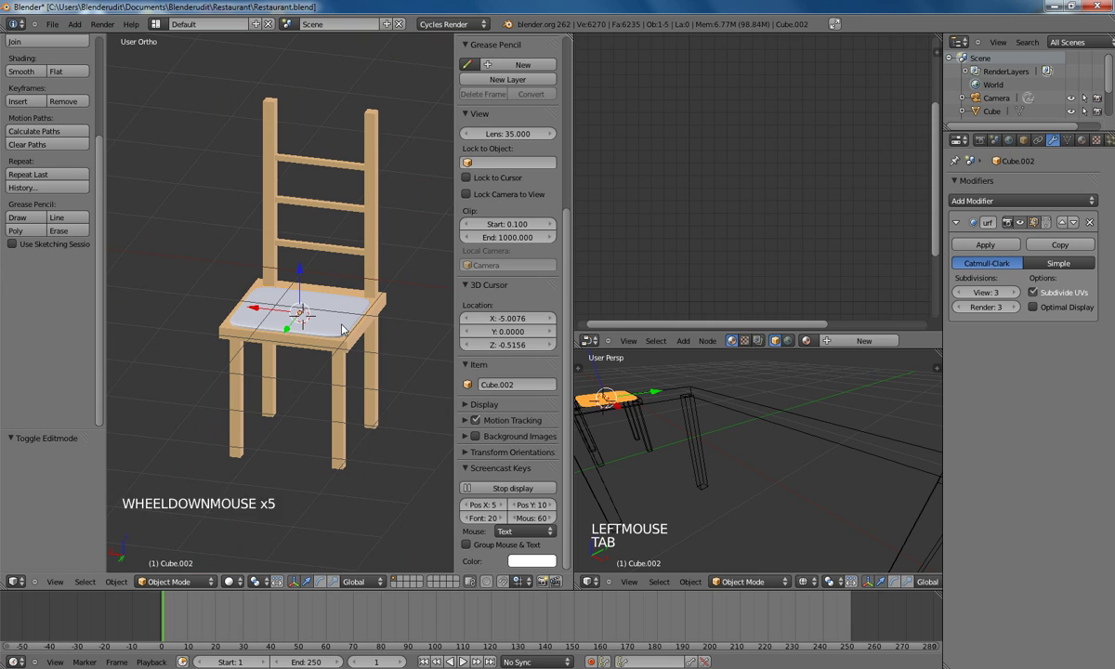
- Create a new material for the seat cushion and name it Coussin
{"action": "left_click", "coordinate": [1081, 141]}
{"action": "left_click", "coordinate": [999, 228]}
{"action": "left_click", "coordinate": [979, 228]}
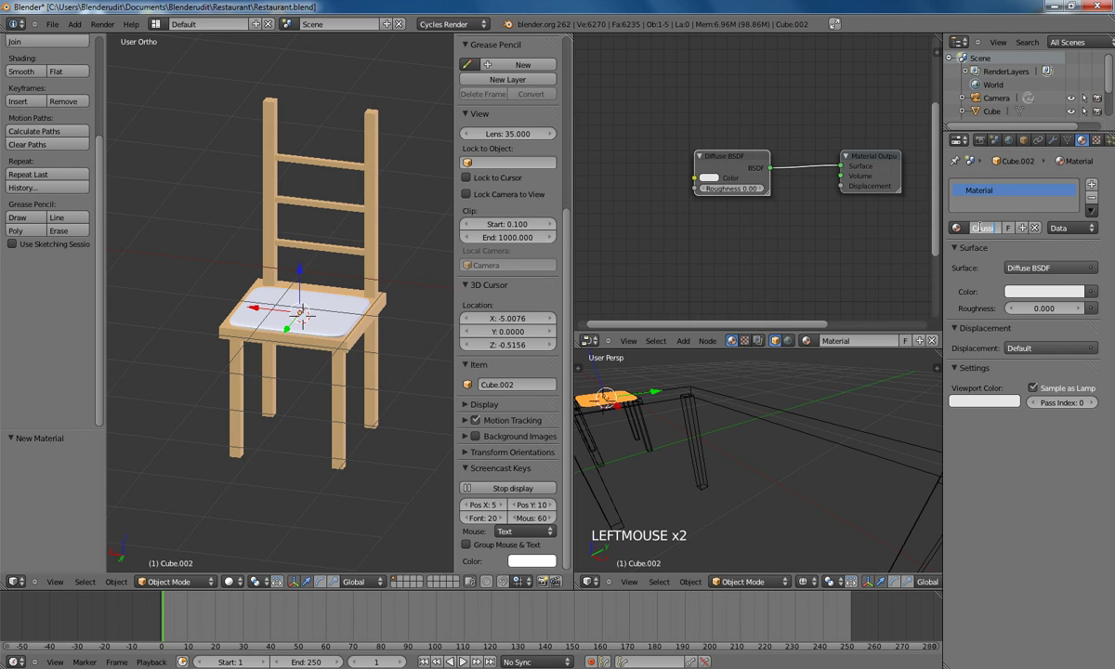
{"action": "type", "text": "Coussin"}
{"action": "key", "text": "Return"}
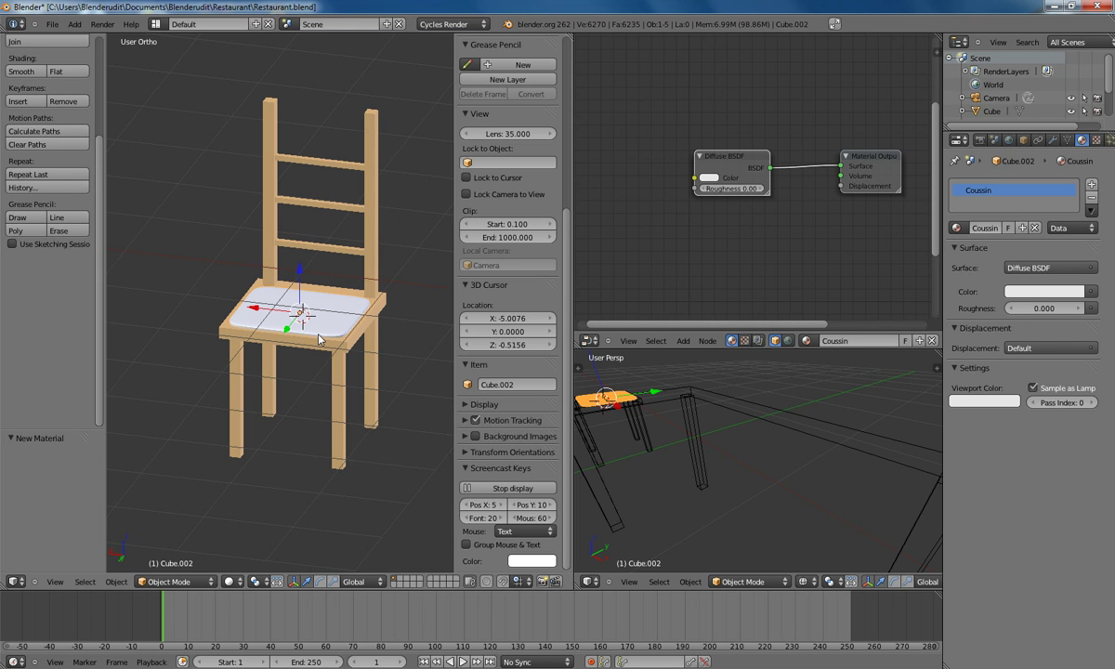
- Duplicate the seat cushion in place
{"action": "scroll", "coordinate": [311, 334], "scroll_direction": "up", "scroll_amount": 3}
{"action": "middle_click_drag", "start_coordinate": [300, 321], "coordinate": [427, 326]}
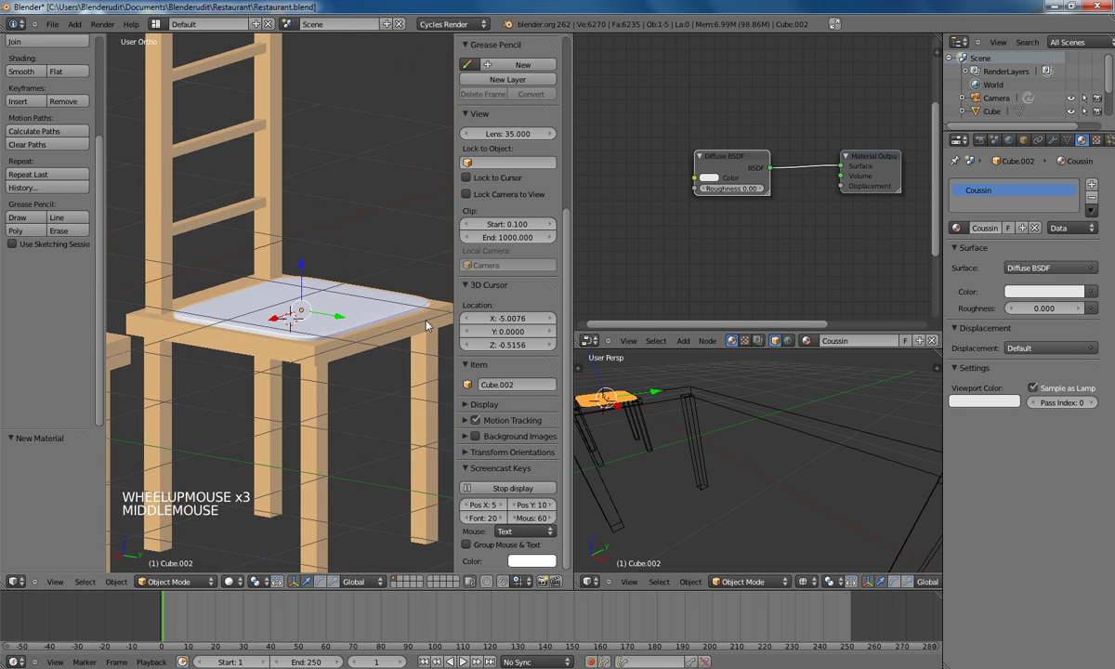
{"action": "middle_click_drag", "start_coordinate": [227, 106], "coordinate": [232, 323]}
{"action": "key", "text": "shift+d"}
{"action": "left_click", "coordinate": [350, 359]}
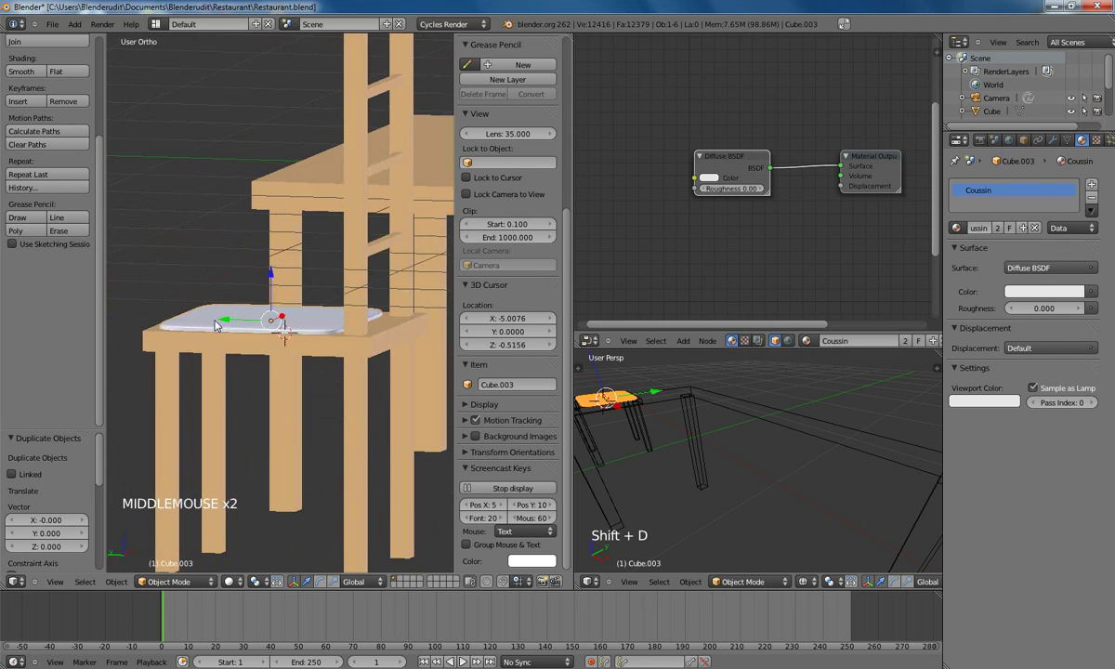
- Stand the duplicated cushion upright by setting its X rotation to 90°
{"action": "key", "text": "KP_1"}
{"action": "key", "text": "KP_4"}
{"action": "key", "text": "KP_4"}
{"action": "key", "text": "KP_4"}
{"action": "key", "text": "KP_4"}
{"action": "key", "text": "KP_4"}
{"action": "key", "text": "KP_4"}
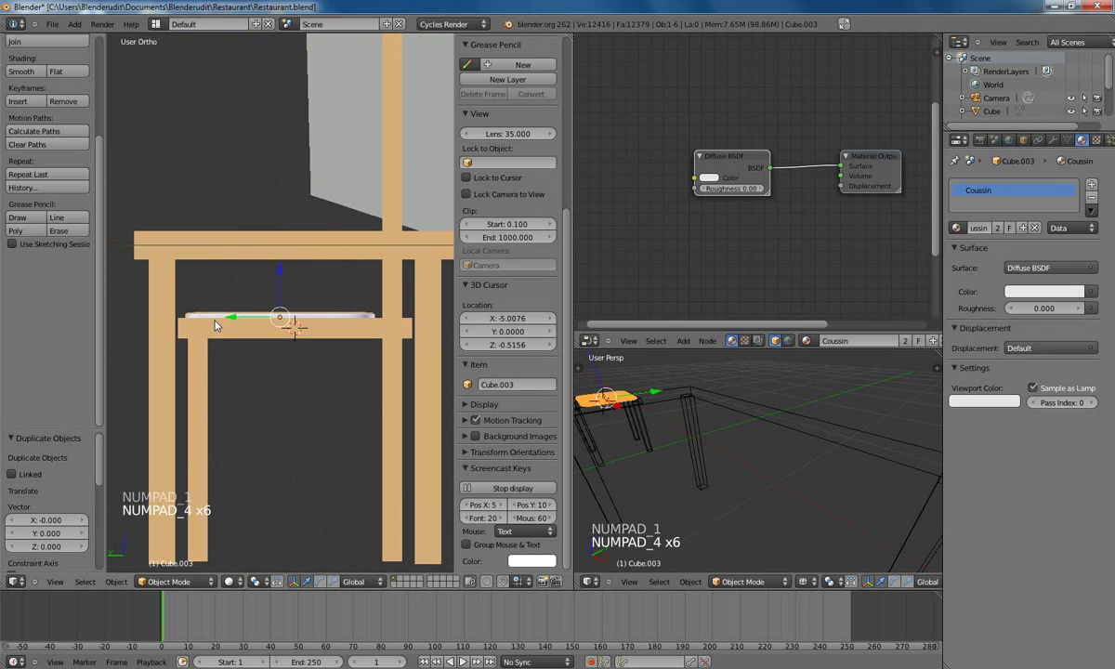
{"action": "scroll", "coordinate": [493, 220], "scroll_direction": "up", "scroll_amount": 11}
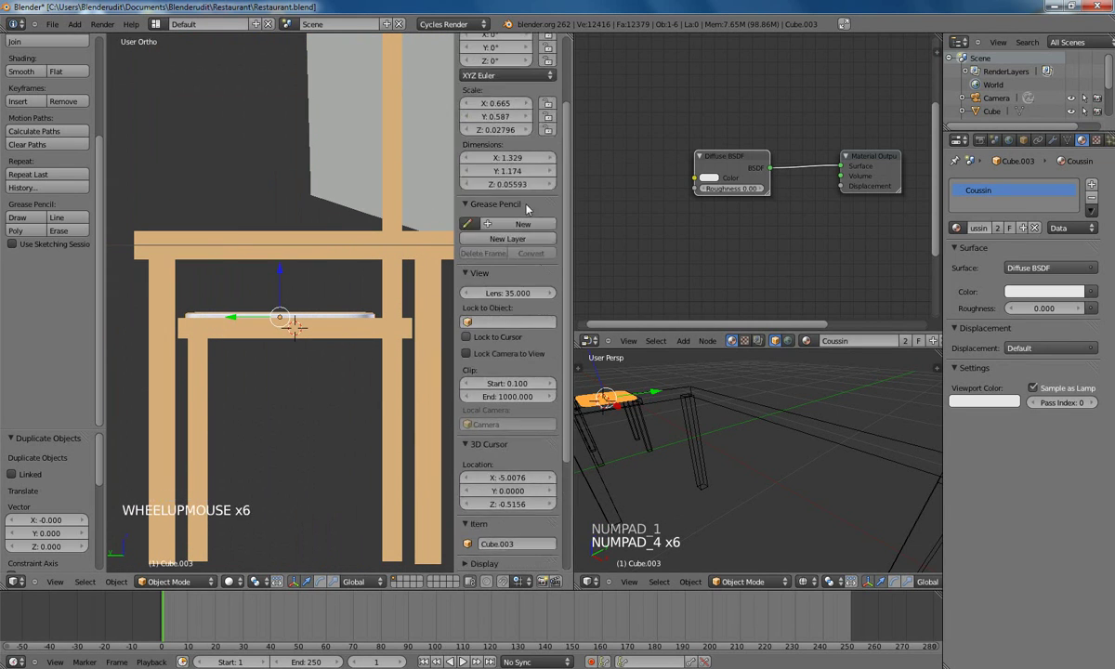
{"action": "key", "text": "r"}
{"action": "left_click", "coordinate": [345, 220]}
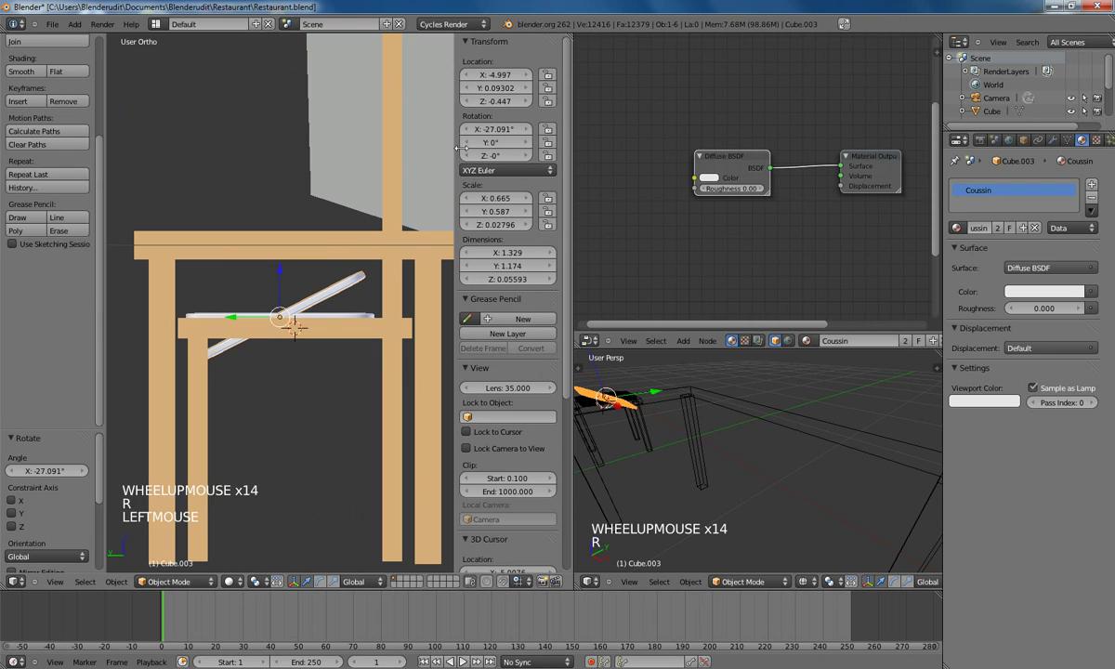
{"action": "left_click", "coordinate": [492, 129]}
{"action": "type", "text": "90"}
{"action": "key", "text": "Return"}
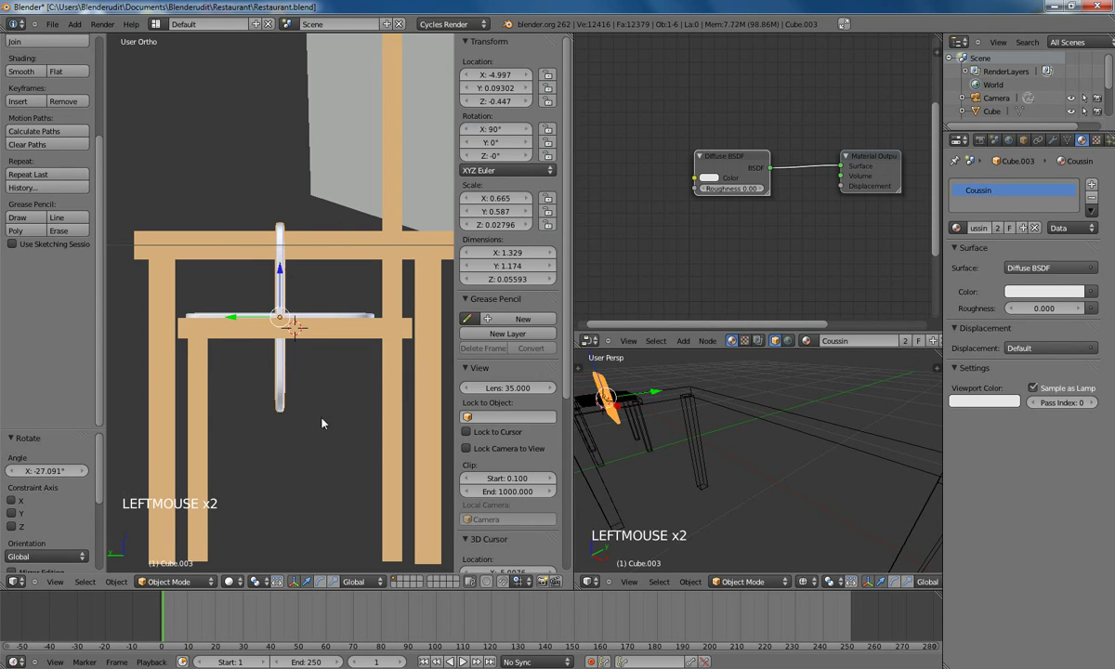
- Move the upright cushion against the front of the chair's backrest and stretch it by 1.628 along Z
{"action": "scroll", "coordinate": [322, 424], "scroll_direction": "down", "scroll_amount": 3}
{"action": "key", "text": "g"}
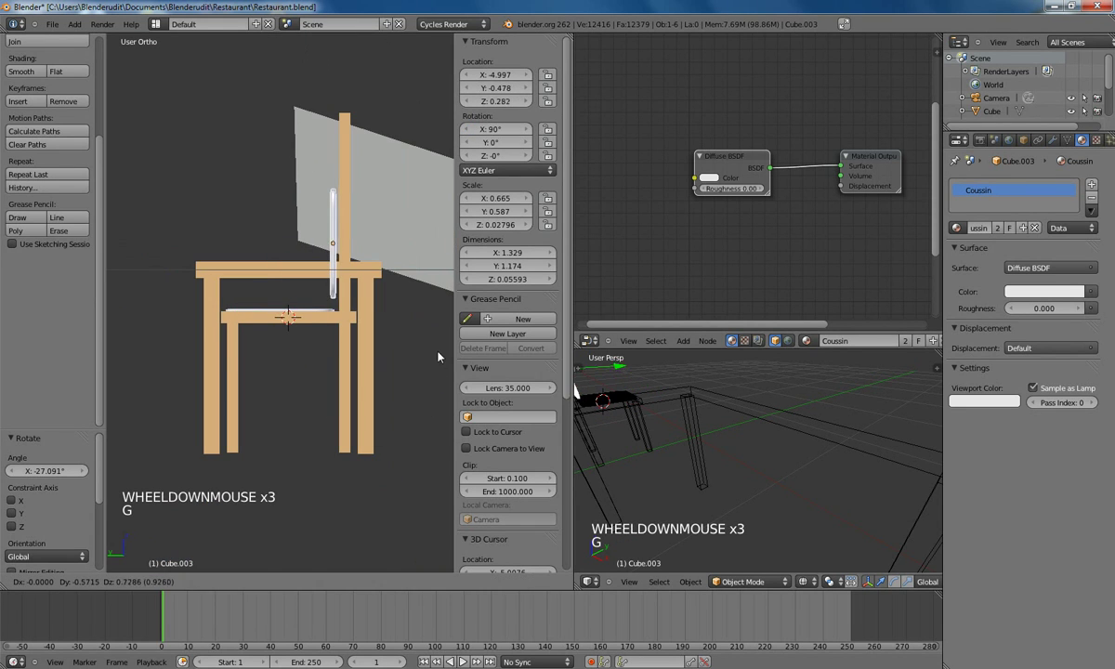
{"action": "key", "text": "s"}
{"action": "key", "text": "s"}
{"action": "left_click", "coordinate": [372, 460]}
{"action": "key", "text": "g"}
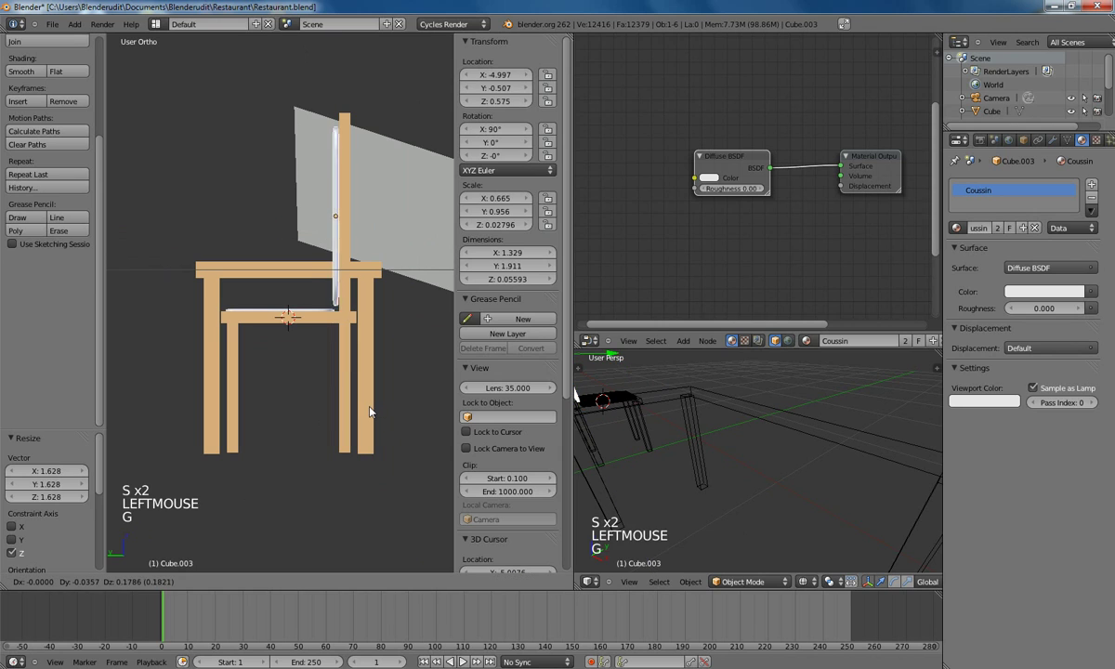
{"action": "left_click", "coordinate": [372, 412]}
{"action": "scroll", "coordinate": [351, 290], "scroll_direction": "up", "scroll_amount": 1}
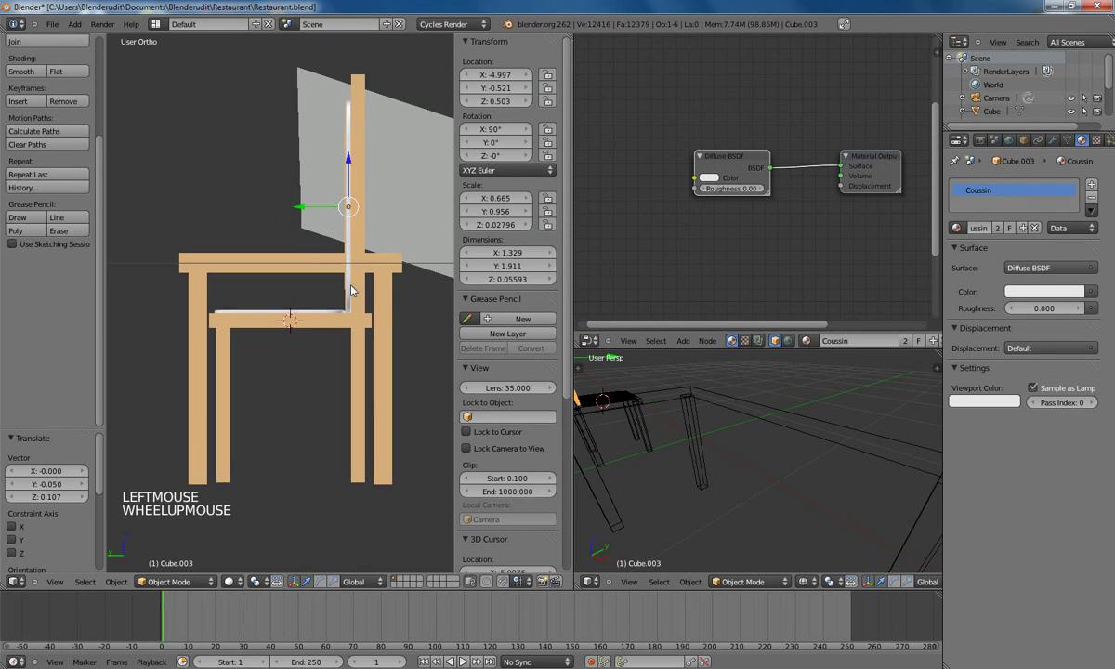
- Scale the back cushion by 1.03 along Z and raise it about 0.024 along Z to sit on the seat cushion
{"action": "key", "text": "g"}
{"action": "left_click", "coordinate": [374, 362]}
{"action": "key", "text": "s"}
{"action": "key", "text": "s"}
{"action": "left_click", "coordinate": [374, 367]}
{"action": "key", "text": "z"}
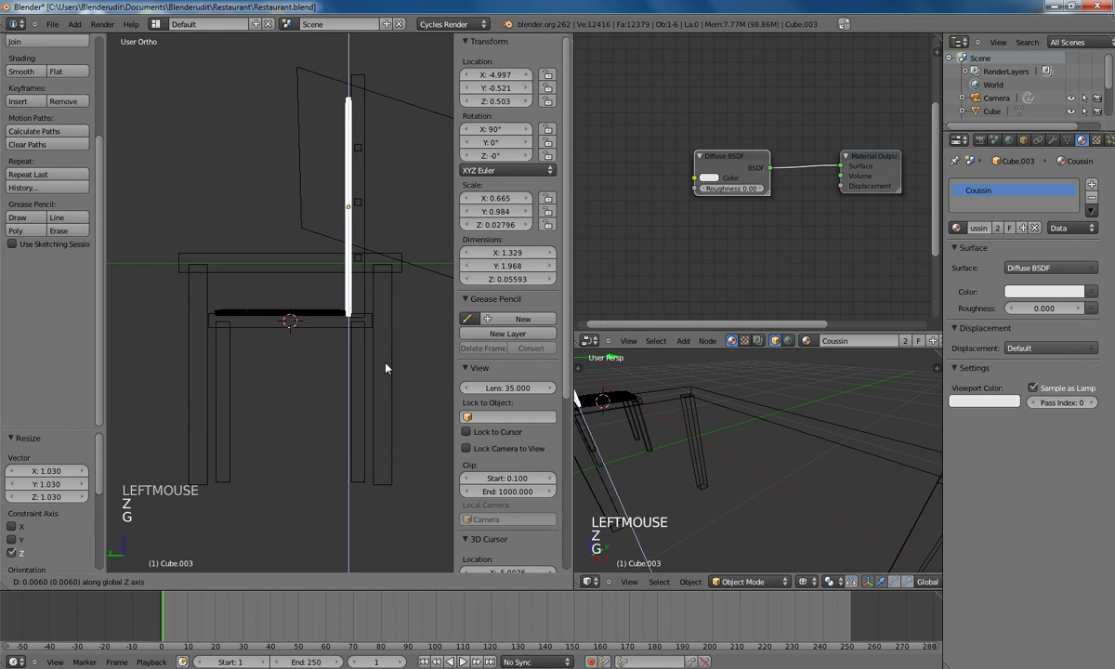
{"action": "left_click", "coordinate": [386, 366]}
- Narrow the back cushion along X so it fits between the chair's two back posts
{"action": "middle_click", "coordinate": [303, 344]}
{"action": "key", "text": "z"}
{"action": "mouse_move", "coordinate": [303, 344]}
{"action": "middle_mouse_down"}
{"action": "mouse_move", "coordinate": [419, 364]}
{"action": "mouse_move", "coordinate": [390, 326]}
{"action": "mouse_move", "coordinate": [406, 230]}
{"action": "middle_mouse_up"}
{"action": "key", "text": "s"}
{"action": "key", "text": "s"}
{"action": "key", "text": "s"}
{"action": "key", "text": "x"}
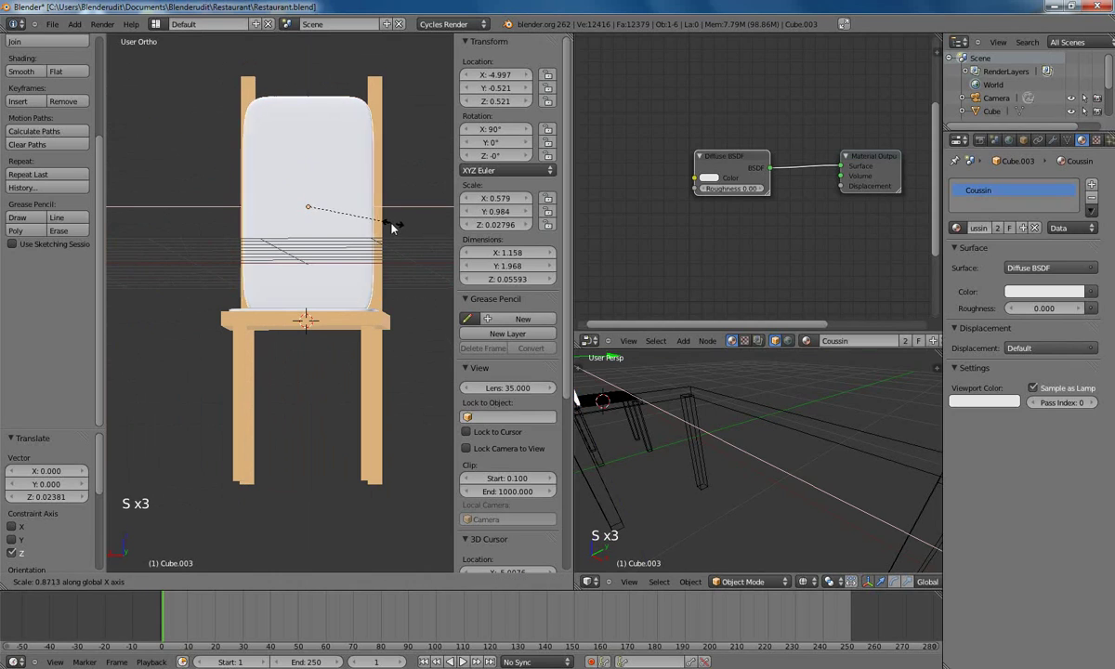
{"action": "left_click", "coordinate": [398, 236]}
{"action": "key", "text": "s"}
{"action": "key", "text": "s"}
{"action": "key", "text": "x"}
{"action": "left_click", "coordinate": [401, 236]}
- Fine-tune the back cushion's width along X by 1.058, then 0.986, for a final X scale of 0.582
{"action": "mouse_move", "coordinate": [403, 239]}
{"action": "middle_mouse_down"}
{"action": "mouse_move", "coordinate": [324, 267]}
{"action": "mouse_move", "coordinate": [308, 244]}
{"action": "mouse_move", "coordinate": [265, 230]}
{"action": "mouse_move", "coordinate": [175, 261]}
{"action": "mouse_move", "coordinate": [243, 238]}
{"action": "mouse_move", "coordinate": [333, 238]}
{"action": "mouse_move", "coordinate": [357, 223]}
{"action": "mouse_move", "coordinate": [316, 240]}
{"action": "mouse_move", "coordinate": [399, 273]}
{"action": "mouse_move", "coordinate": [399, 219]}
{"action": "middle_mouse_up"}
{"action": "key", "text": "s"}
{"action": "key", "text": "x"}
{"action": "left_click", "coordinate": [341, 244]}
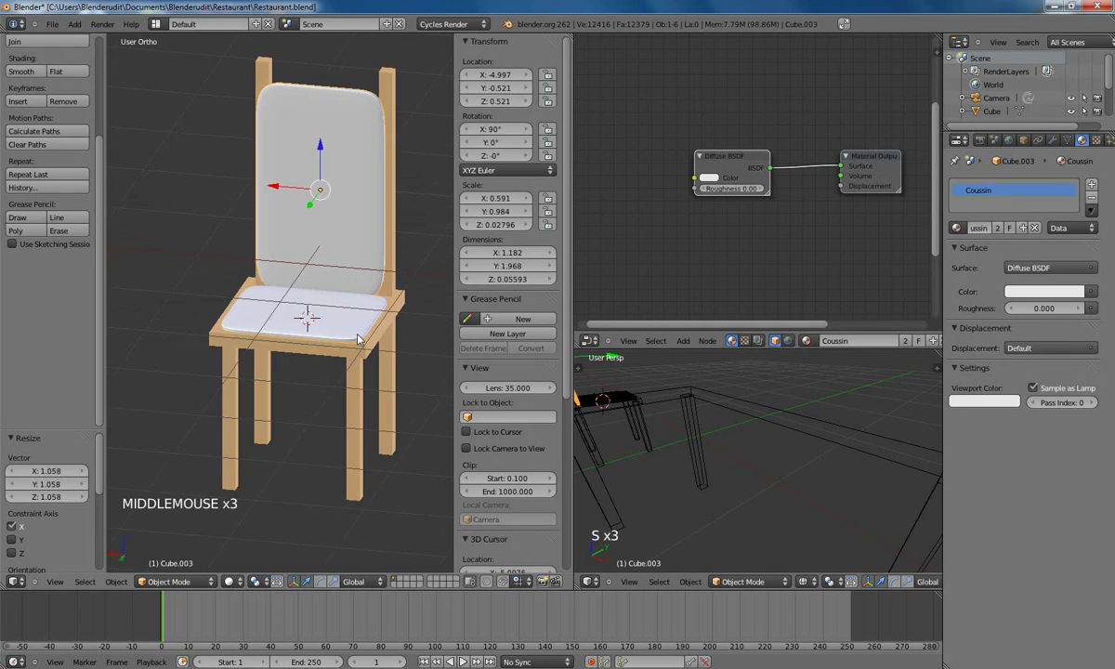
{"action": "key", "text": "s"}
{"action": "key", "text": "x"}
{"action": "left_click", "coordinate": [402, 221]}
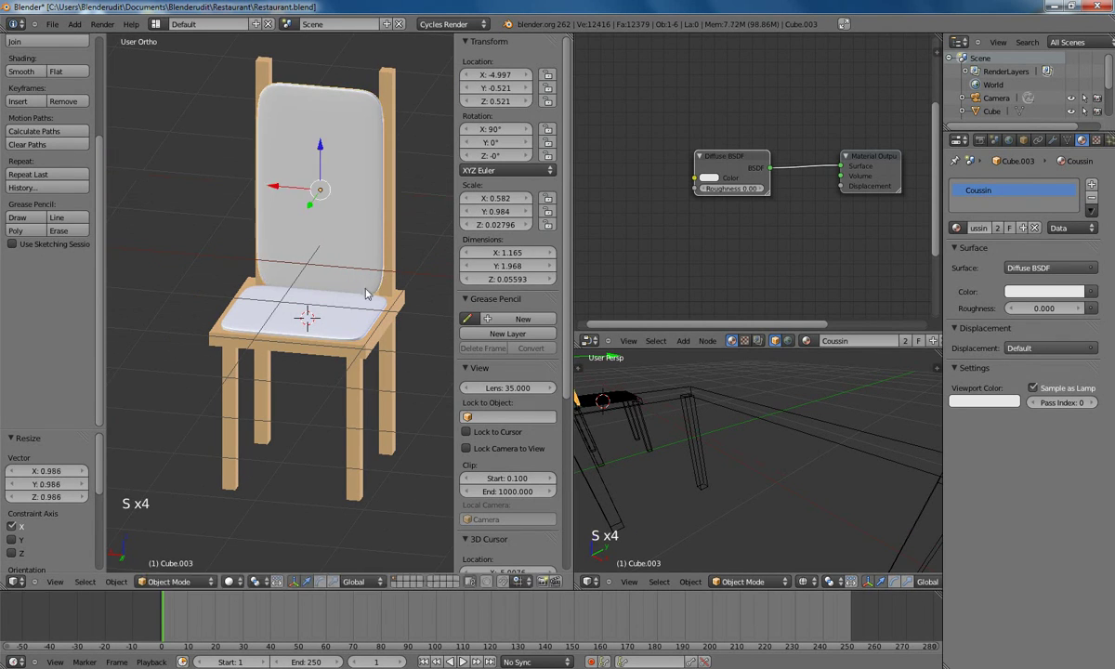
- Deselect everything and examine the cushioned chair from several sides, then beside the table in front view
{"action": "scroll", "coordinate": [353, 307], "scroll_direction": "down", "scroll_amount": 5}
{"action": "key", "text": "a"}
{"action": "middle_click_drag", "start_coordinate": [338, 331], "coordinate": [359, 292]}
{"action": "middle_click_drag", "start_coordinate": [303, 342], "coordinate": [251, 295]}
{"action": "scroll", "coordinate": [384, 293], "scroll_direction": "up", "scroll_amount": 3}
{"action": "key", "text": "KP_1"}
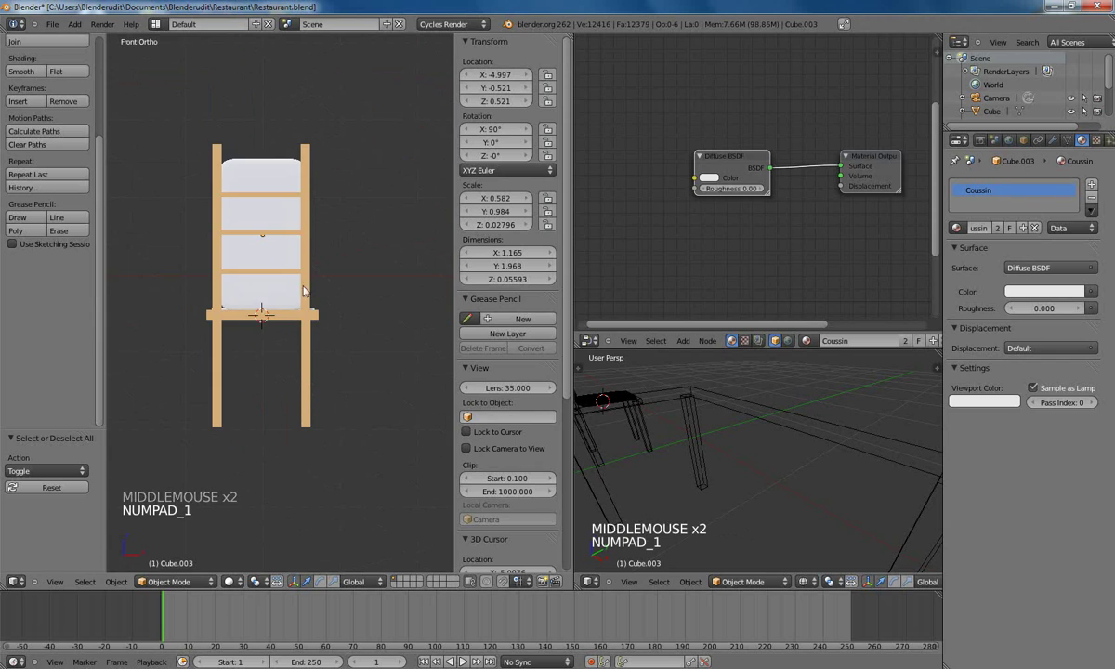
{"action": "scroll", "coordinate": [336, 281], "scroll_direction": "down", "scroll_amount": 6}
{"action": "middle_click_drag", "start_coordinate": [342, 276], "coordinate": [281, 295], "text": "shift"}
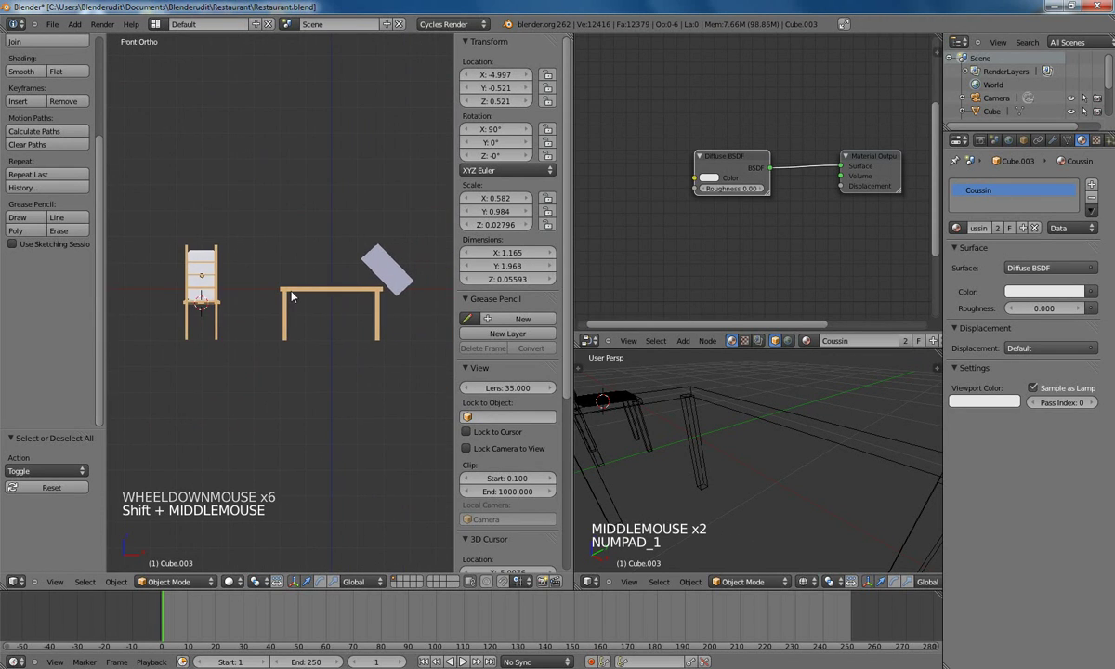
{"action": "scroll", "coordinate": [362, 290], "scroll_direction": "up", "scroll_amount": 3}
{"action": "middle_click_drag", "start_coordinate": [366, 291], "coordinate": [359, 290], "text": "shift"}
{"action": "scroll", "coordinate": [359, 289], "scroll_direction": "down", "scroll_amount": 1}
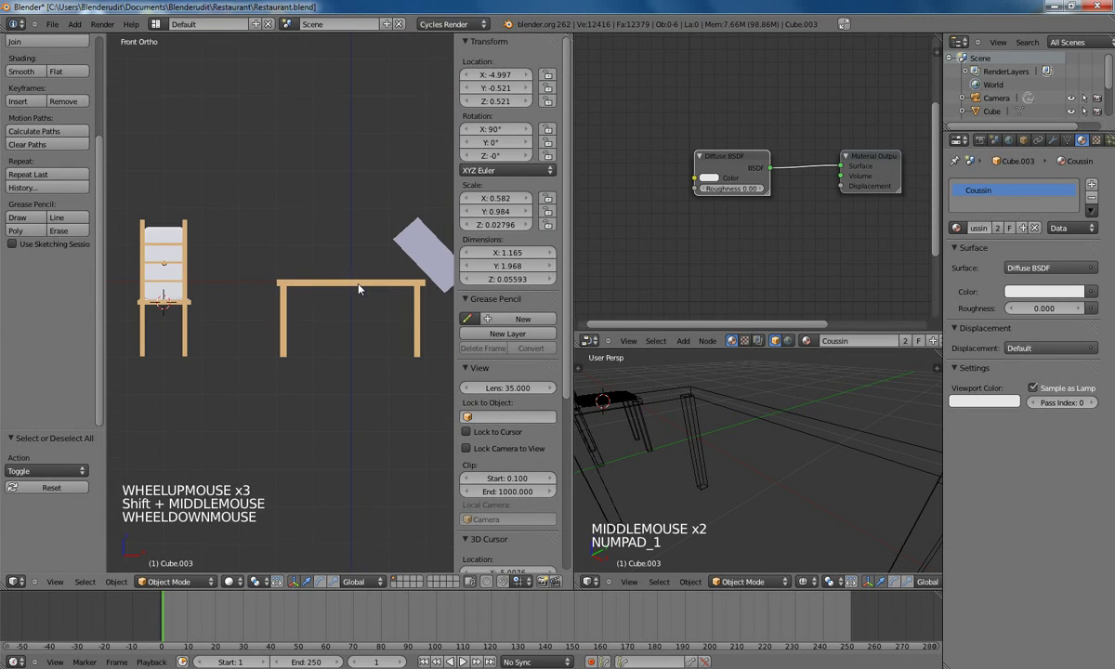
- Save the scene to the existing Restaurant.blend file and return to the front view of the table and chair
{"action": "key", "text": "ctrl+s"}
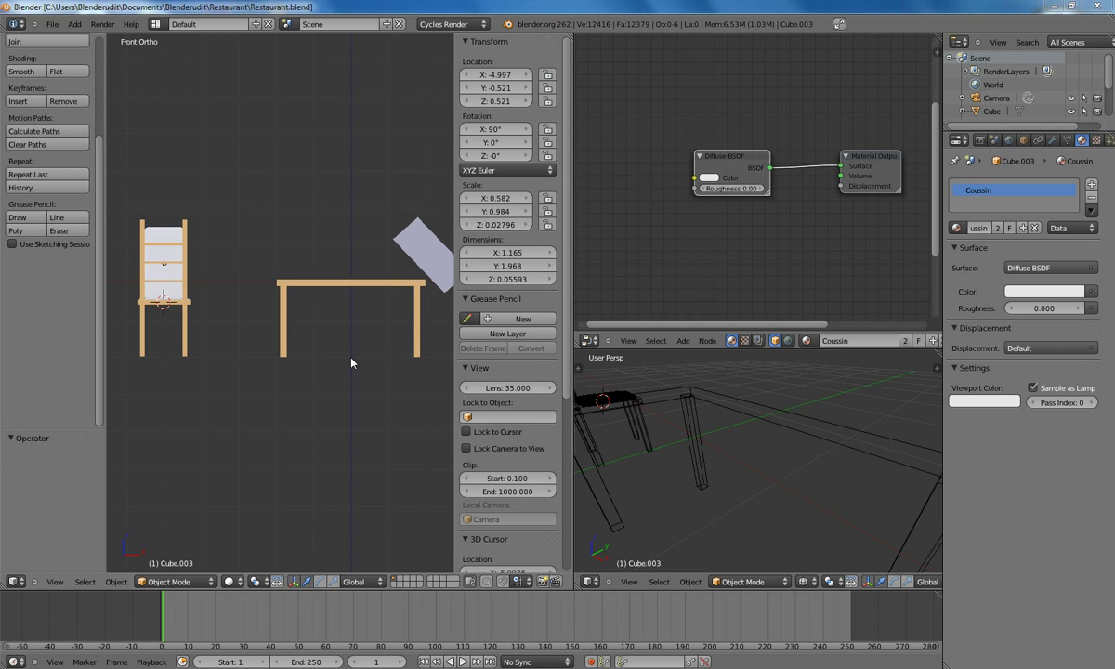
{"action": "middle_click_drag", "start_coordinate": [346, 356], "coordinate": [331, 314]}
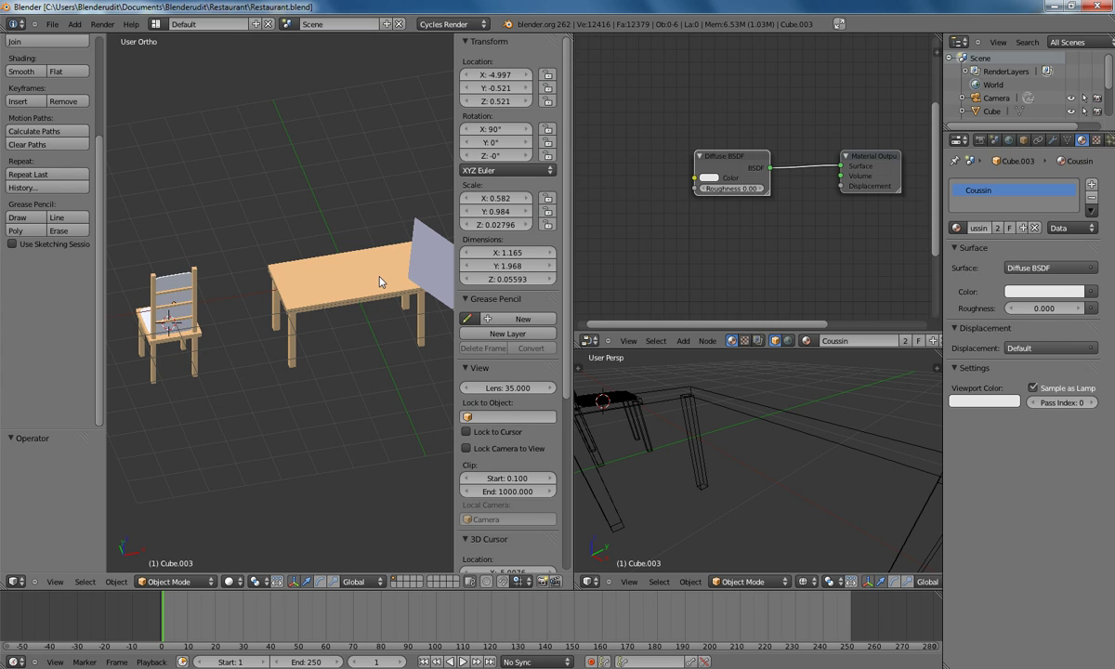
{"action": "key", "text": "KP_1"}
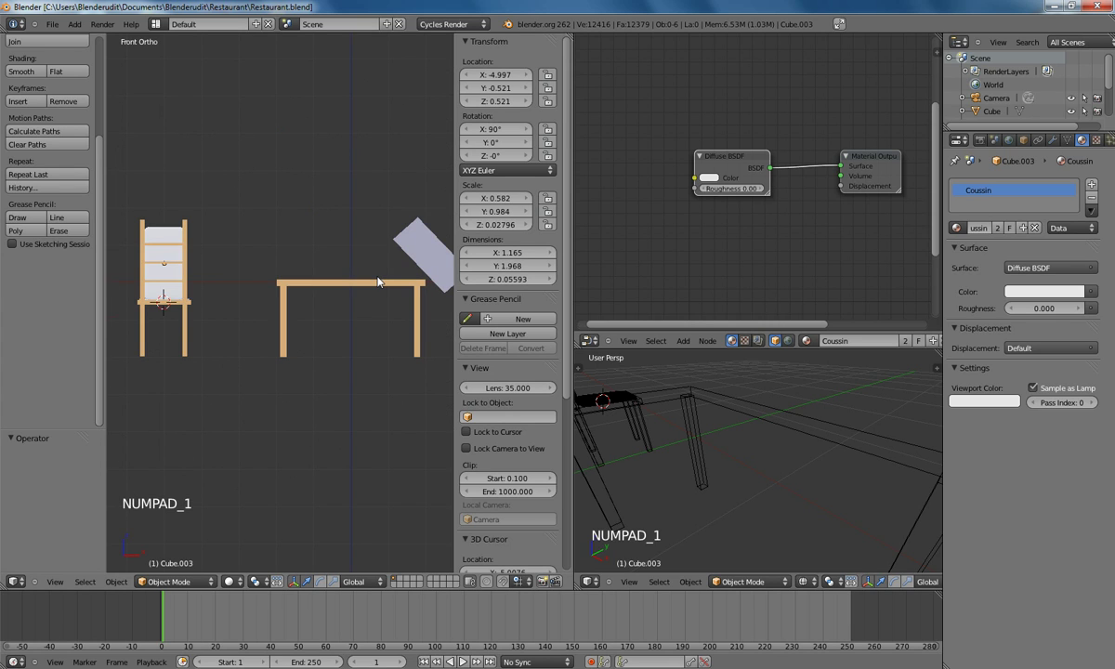